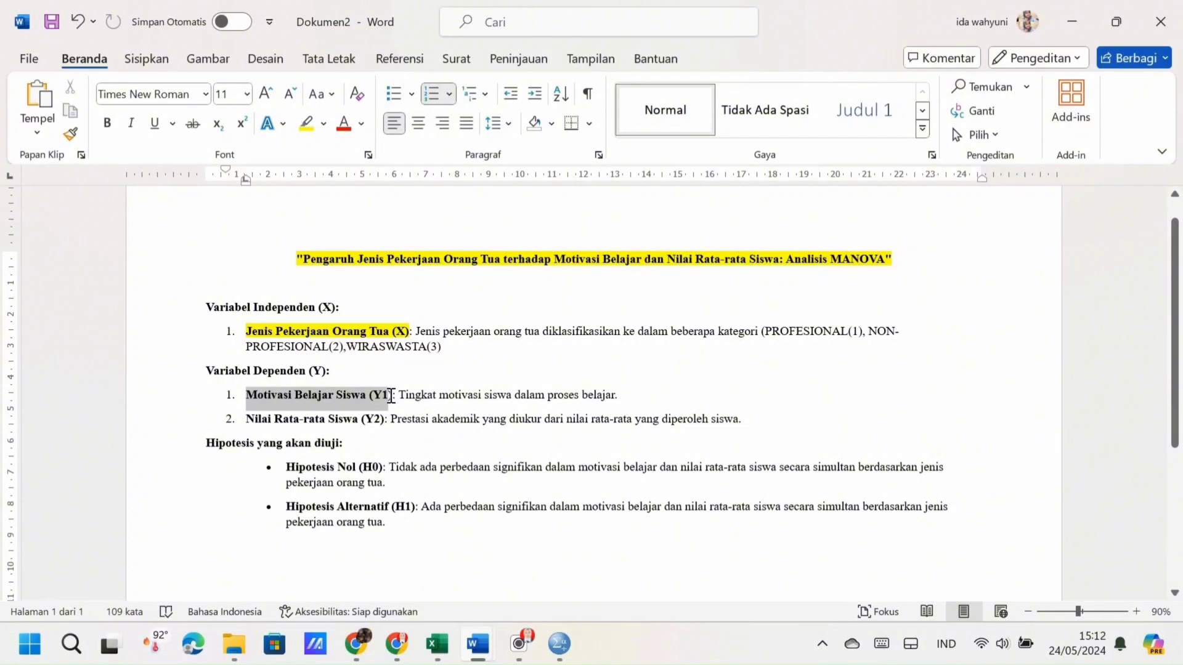
# Step: Highlight the dependent variable names "Motivasi Belajar Siswa (Y1)" and "Nilai Rata-rata Siswa (Y2)" in yellow
pyautogui.moveTo(392, 395); pyautogui.dragTo(393, 395)
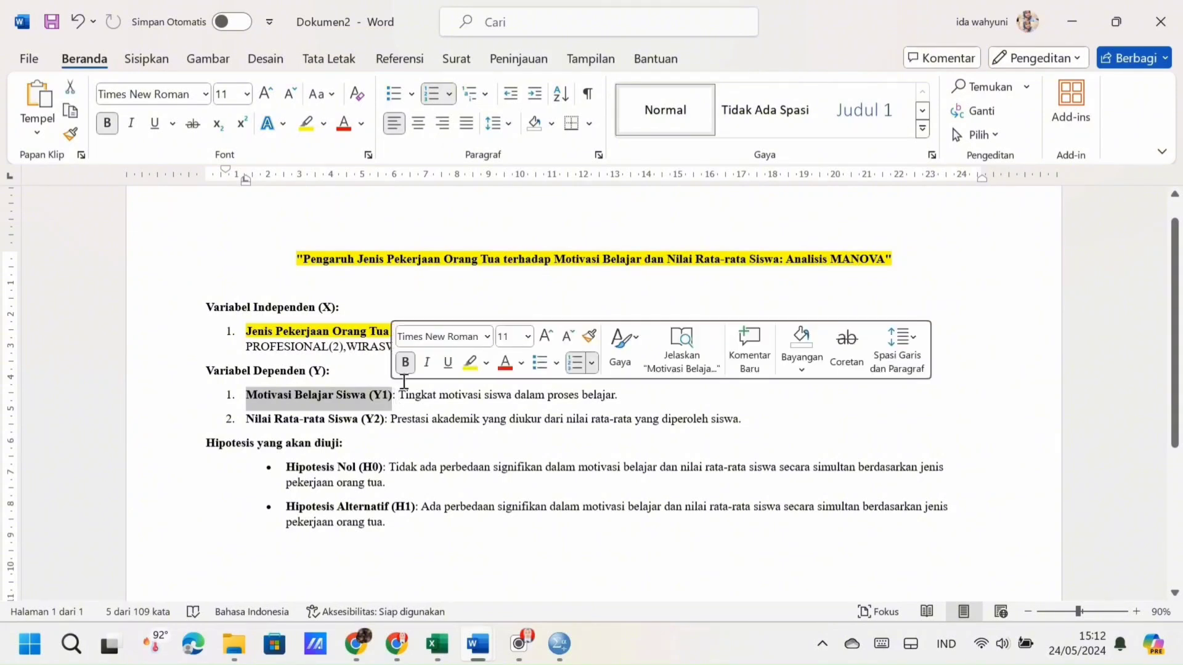
pyautogui.click(470, 362)
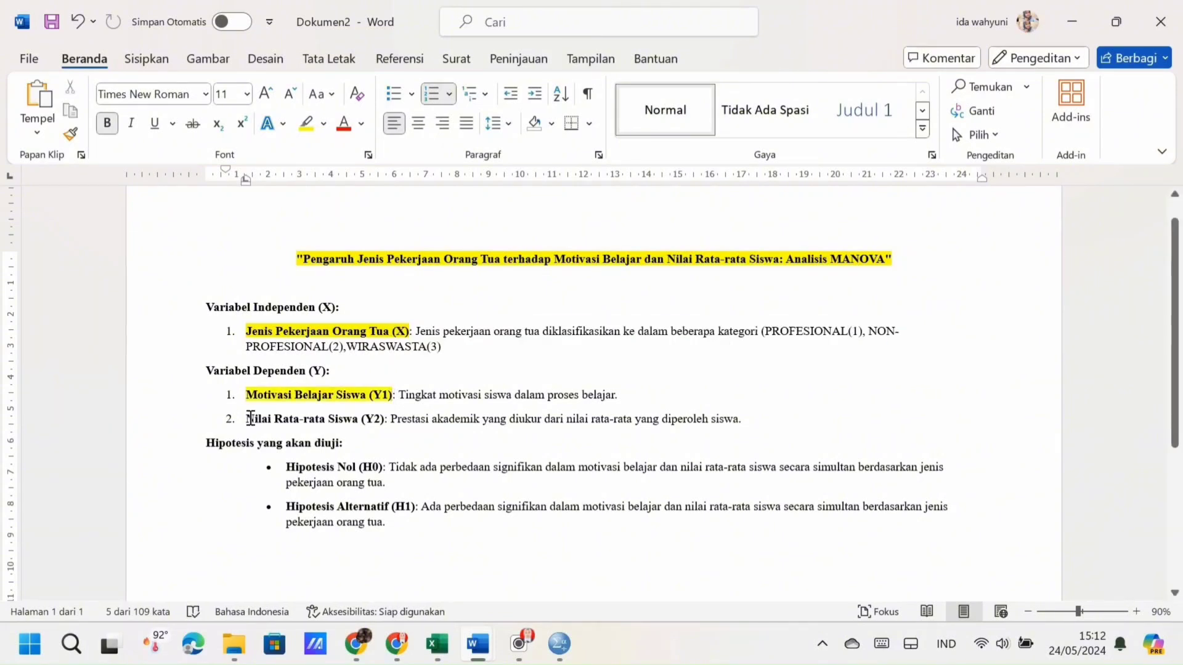
pyautogui.moveTo(252, 418); pyautogui.dragTo(388, 420)
pyautogui.click(461, 386)
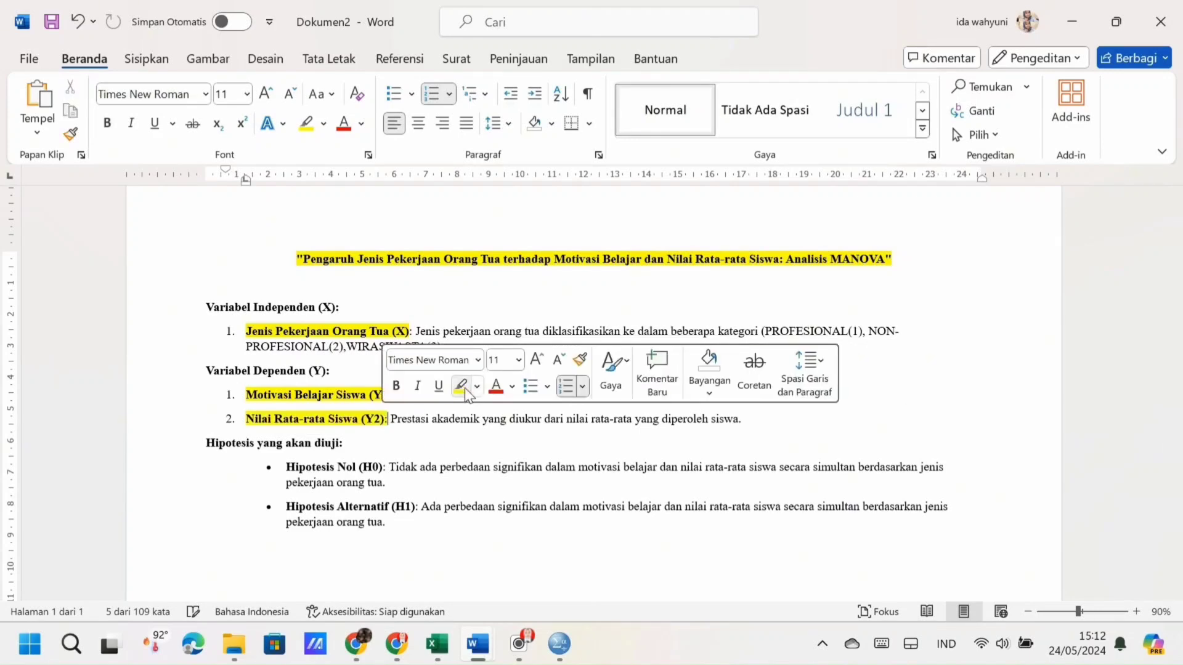
# Step: Switch to the Excel workbook and copy the values I4:K41 under Jenis Pekerjaan, Motivasi Belajar and Rata Rata Nilai, without the headers
pyautogui.click(437, 644)
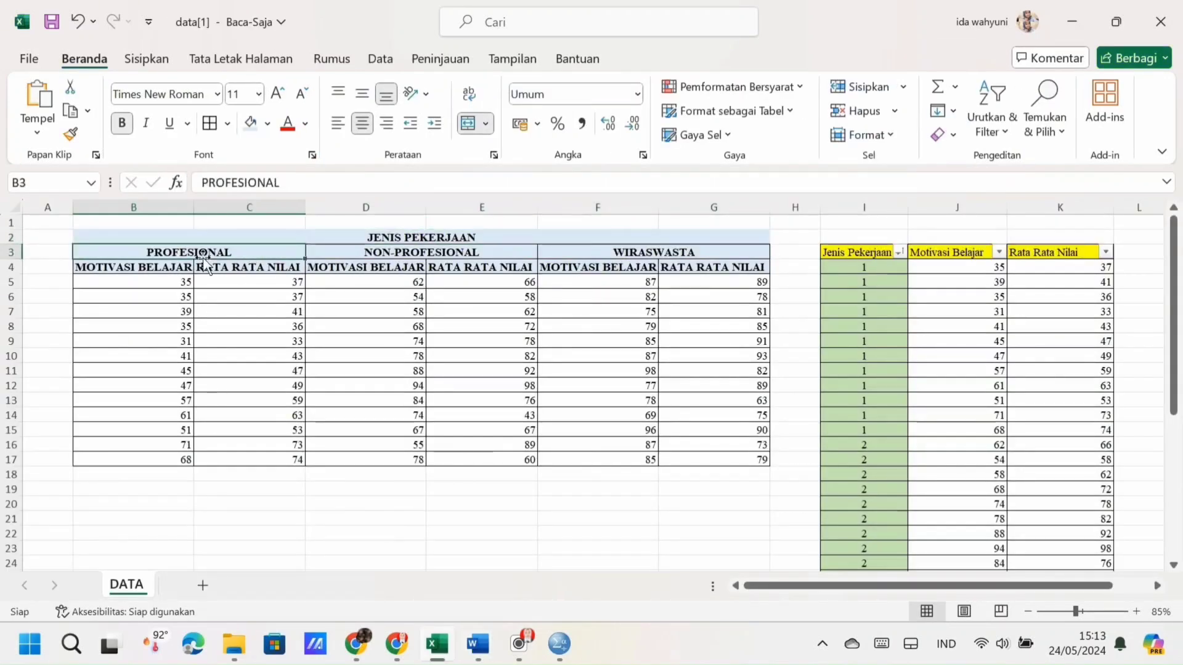
pyautogui.hscroll(2, 668, 393)
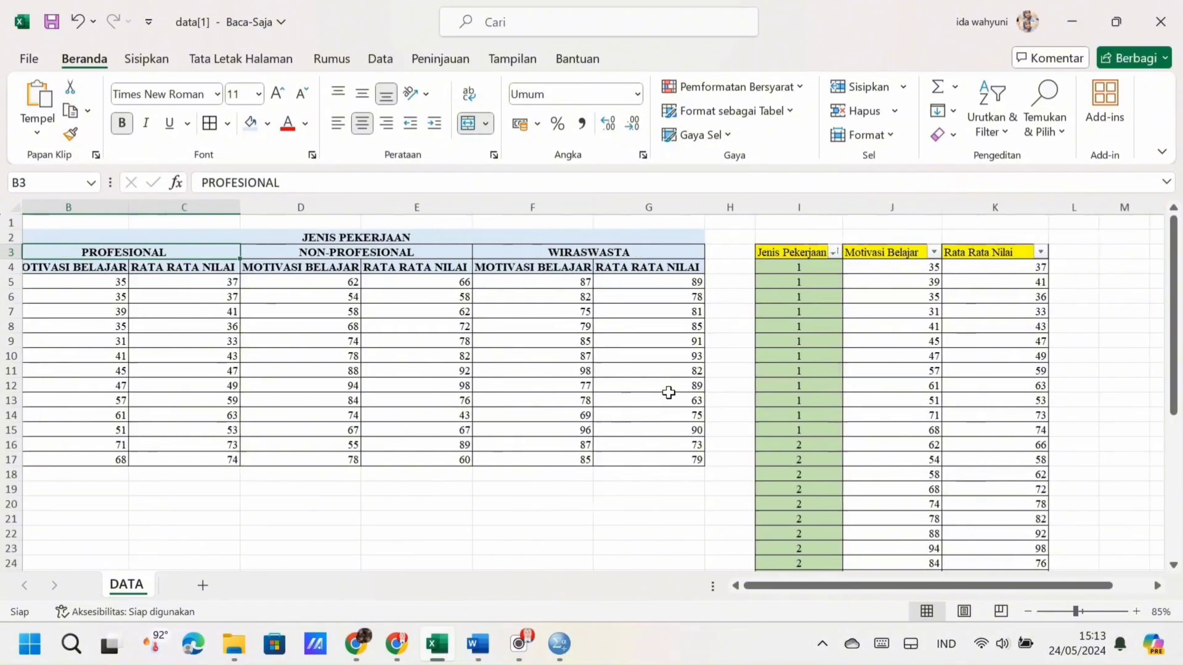
pyautogui.hscroll(4, 668, 392)
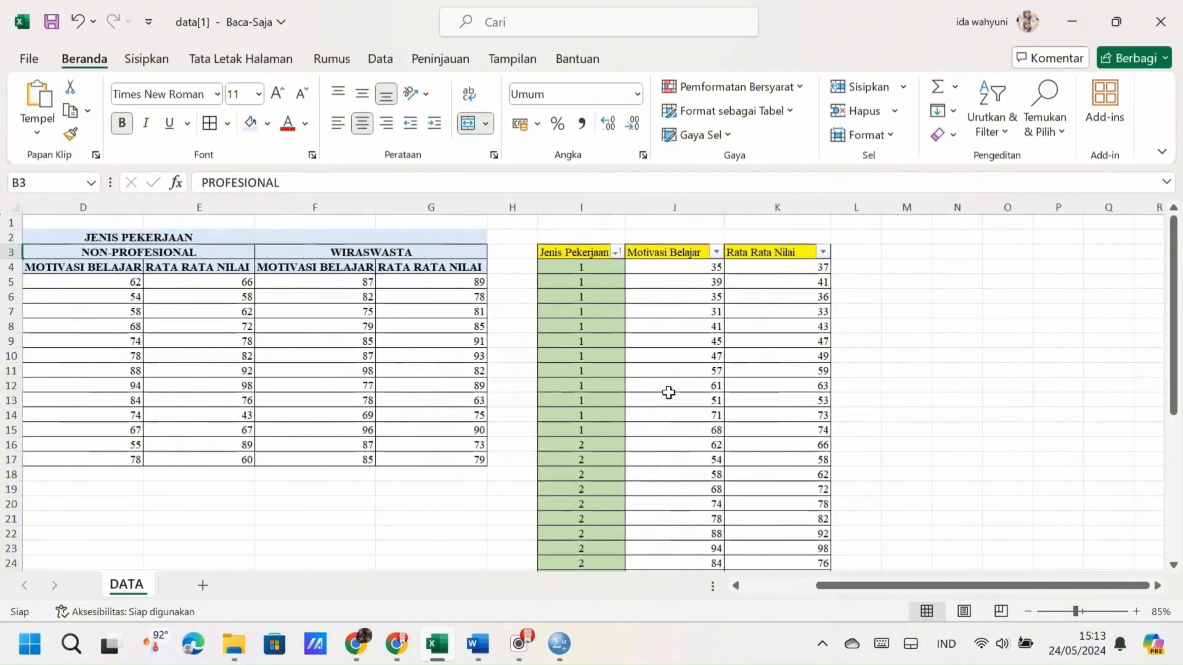
pyautogui.hscroll(2, 669, 392)
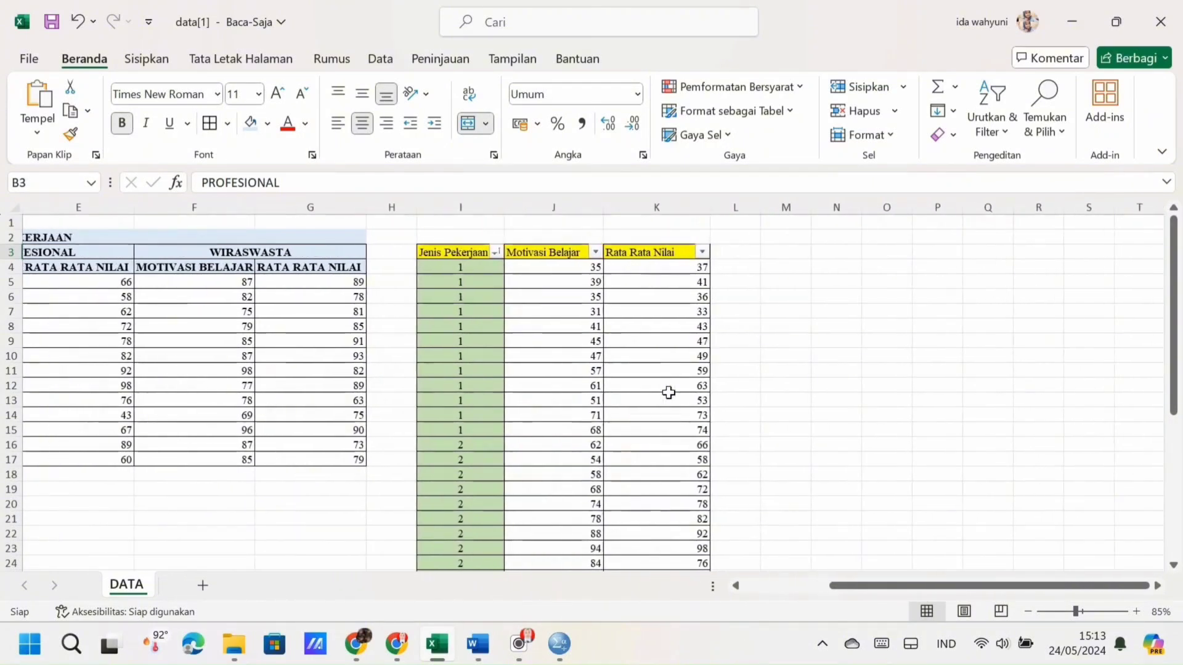
pyautogui.scroll(-2, 669, 393)
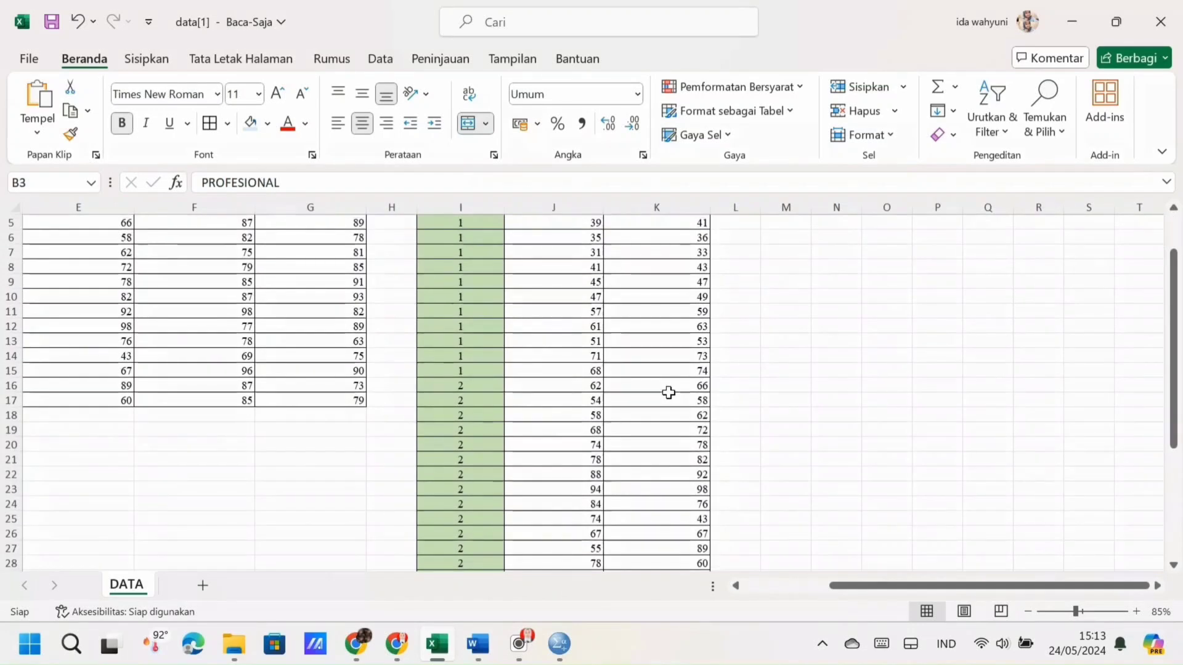
pyautogui.scroll(-5, 669, 392)
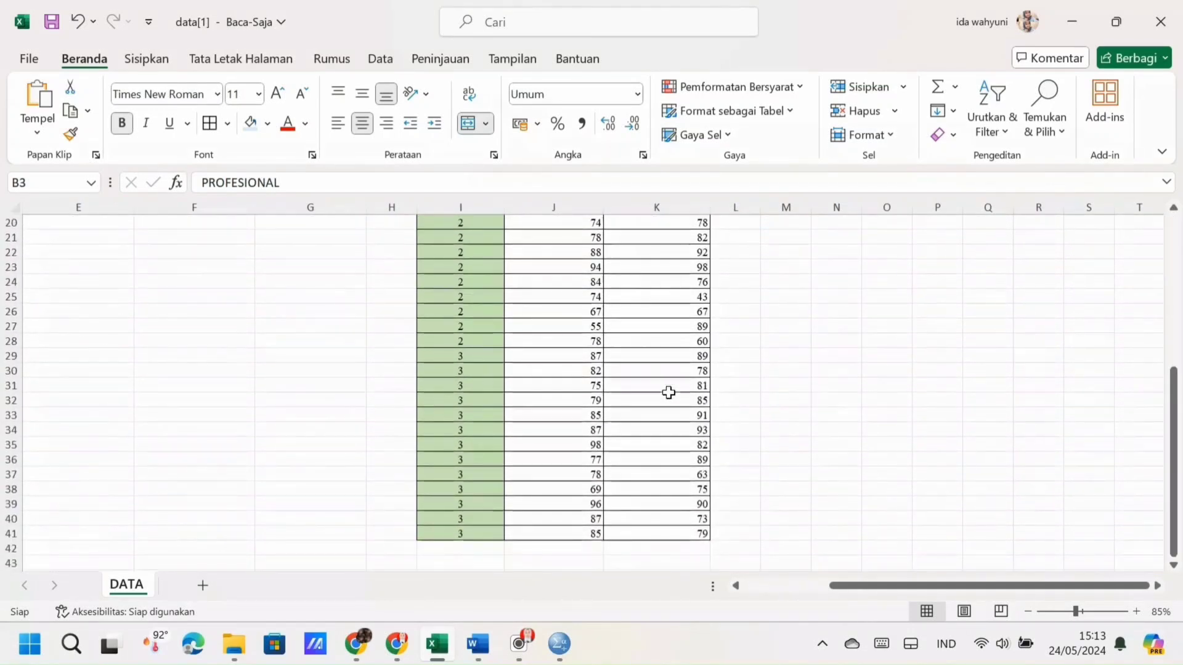
pyautogui.scroll(7, 668, 393)
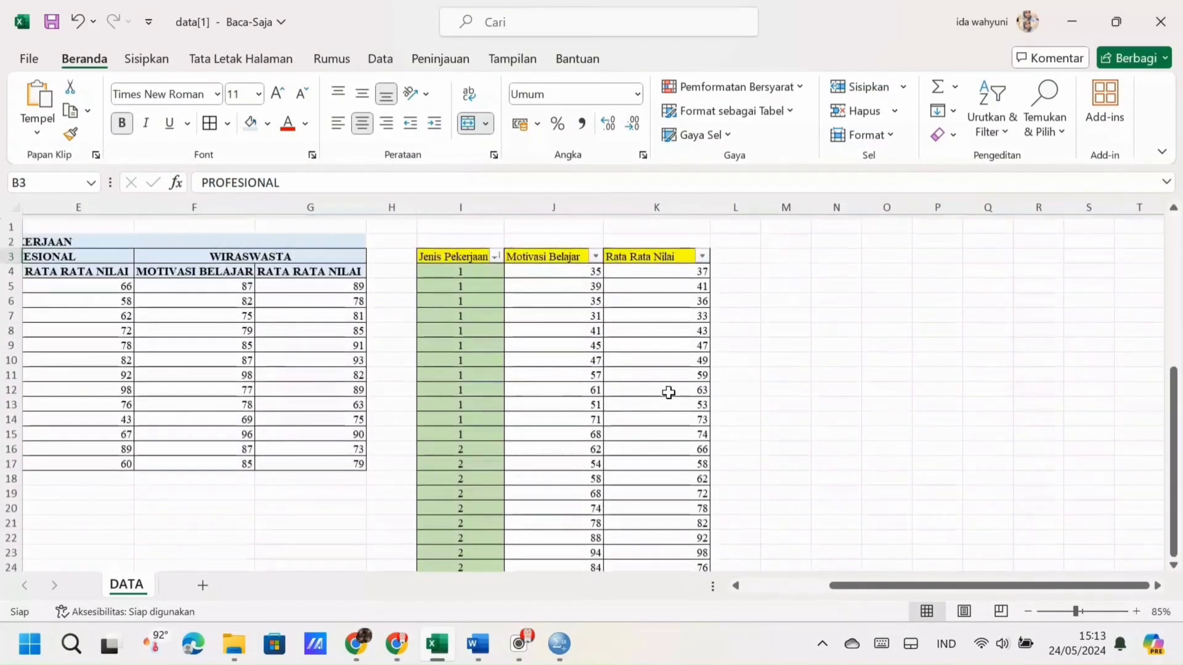
pyautogui.moveTo(471, 267); pyautogui.dragTo(639, 546)
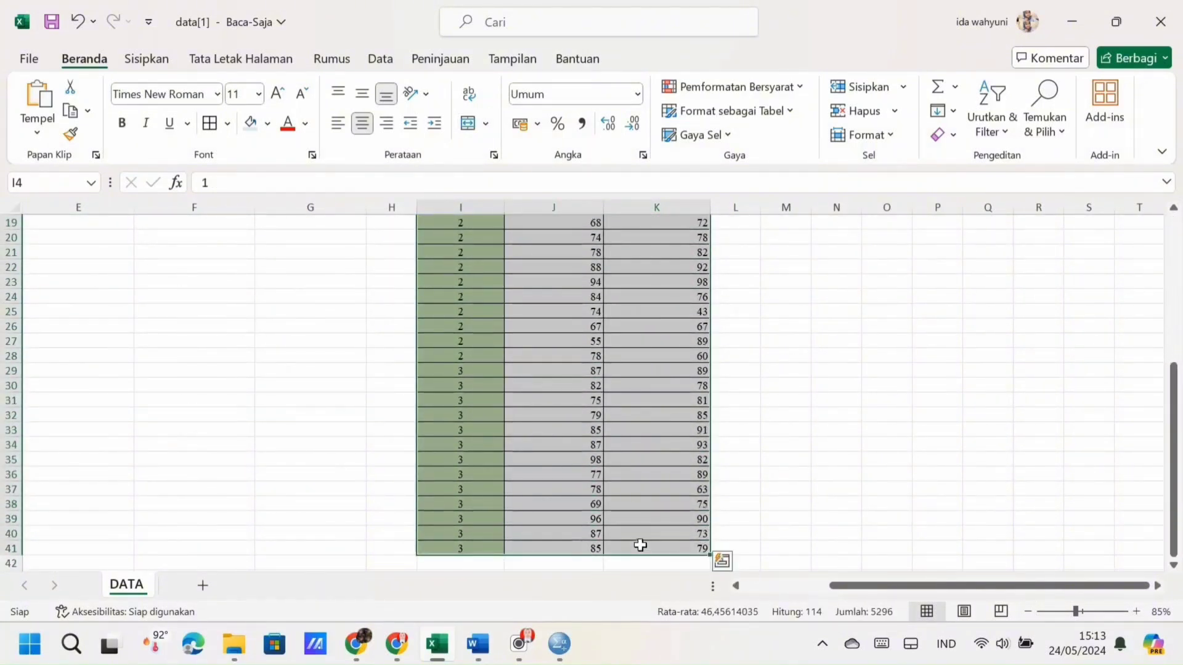
pyautogui.rightClick(599, 379)
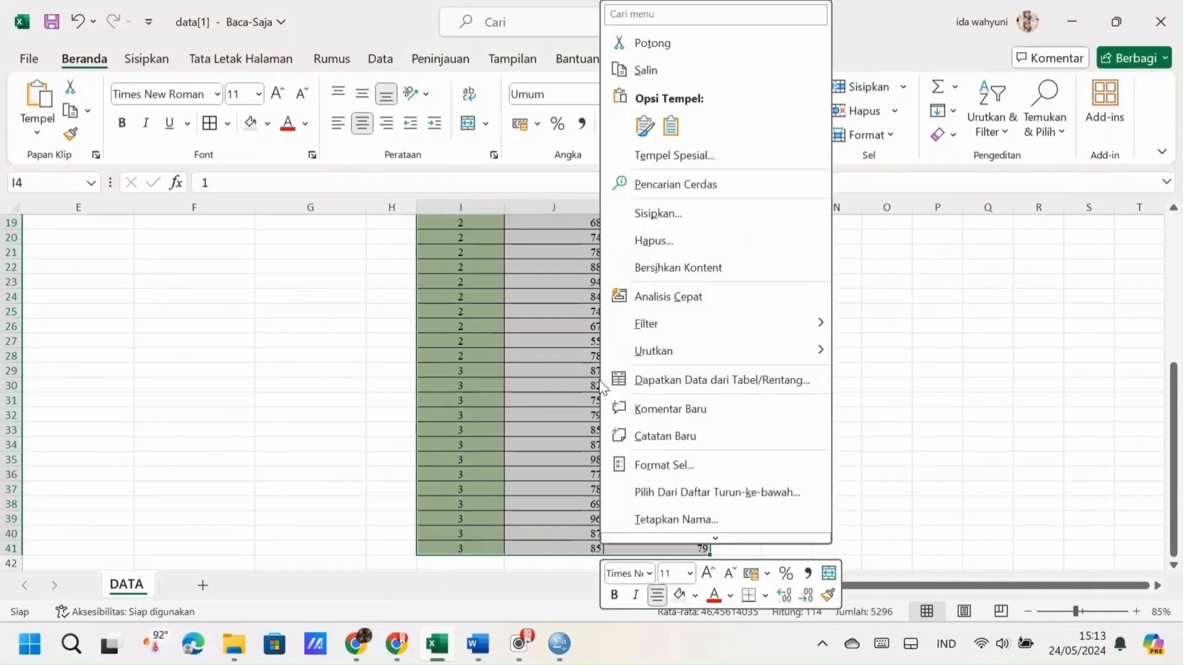
pyautogui.click(671, 74)
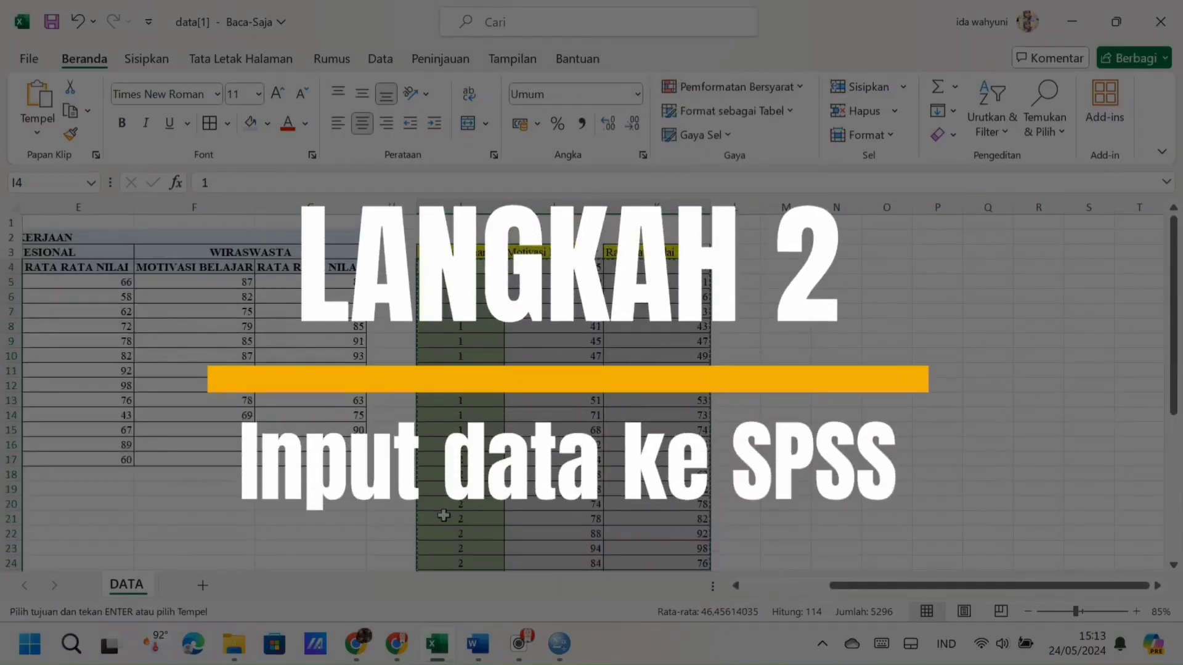
# Step: Switch to the empty SPSS Data Editor and paste the copied data starting at the first cell of row 1
pyautogui.moveTo(559, 641)
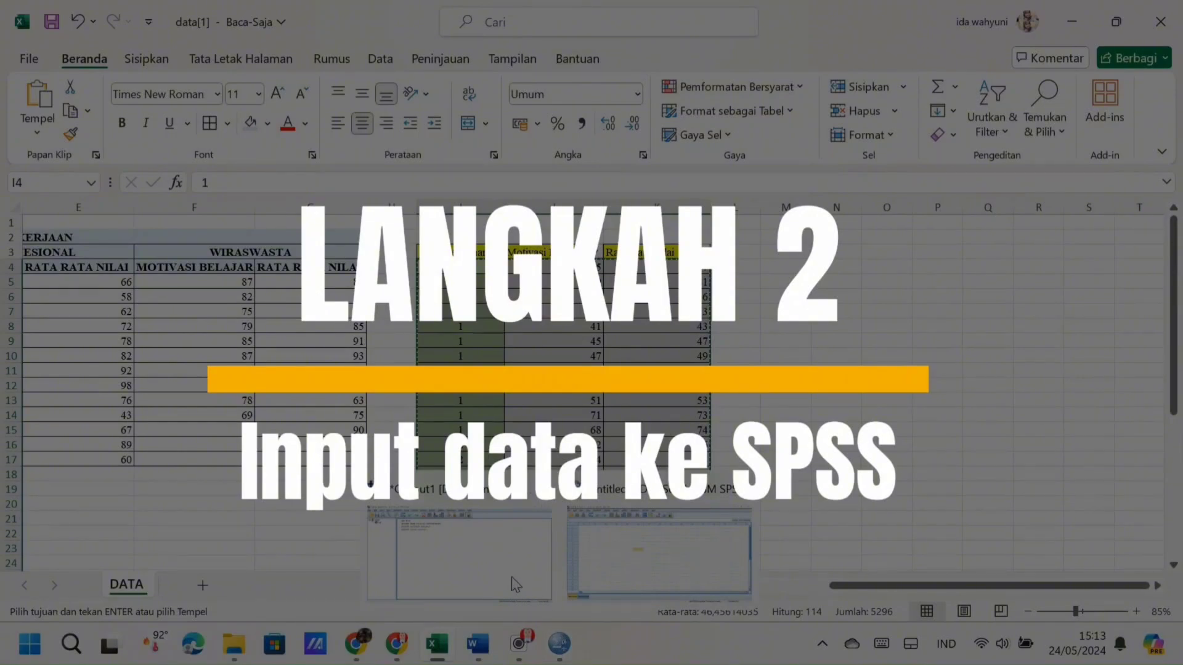
pyautogui.click(618, 560)
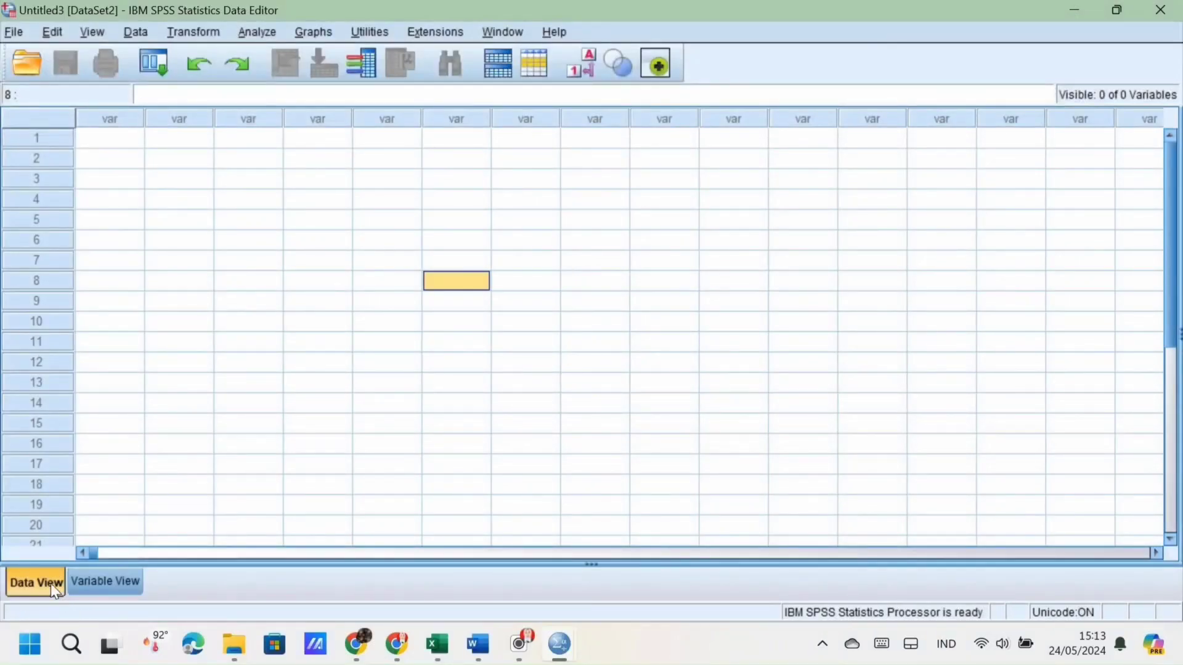
pyautogui.click(124, 151)
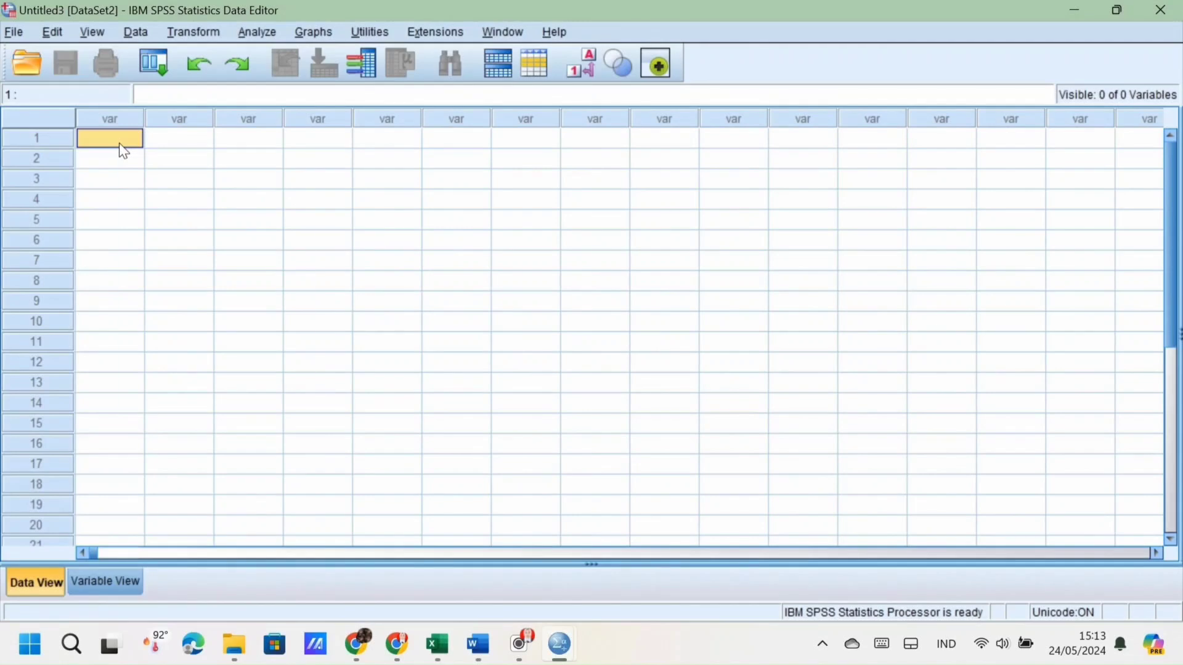
pyautogui.rightClick(121, 146)
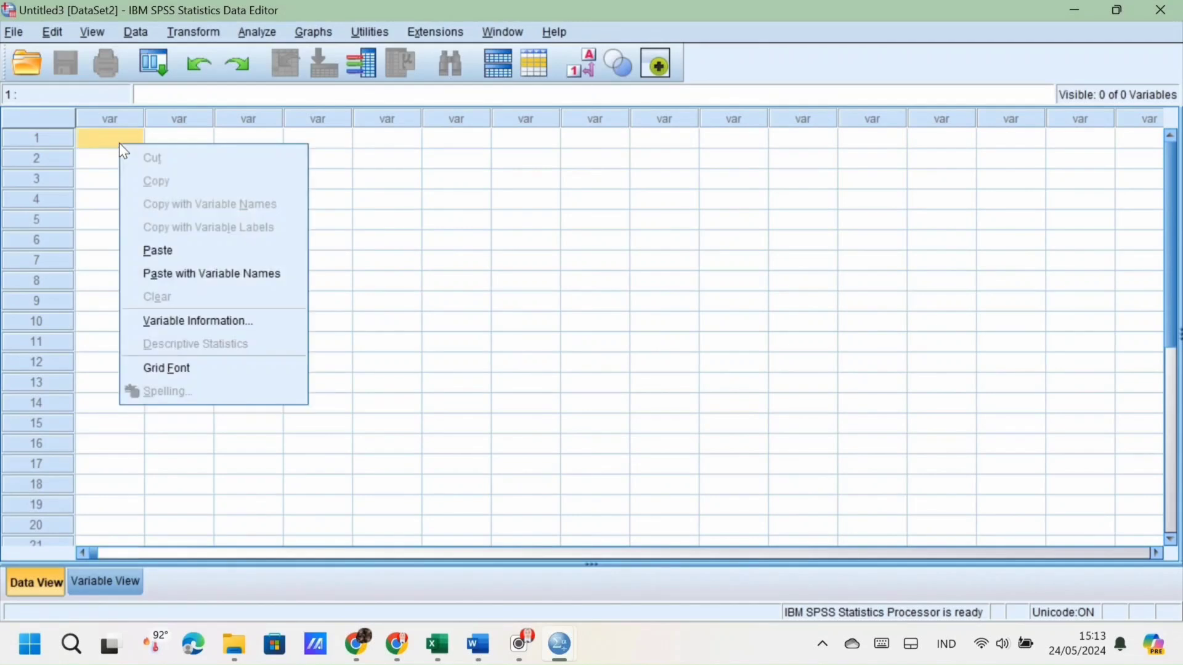
pyautogui.click(155, 252)
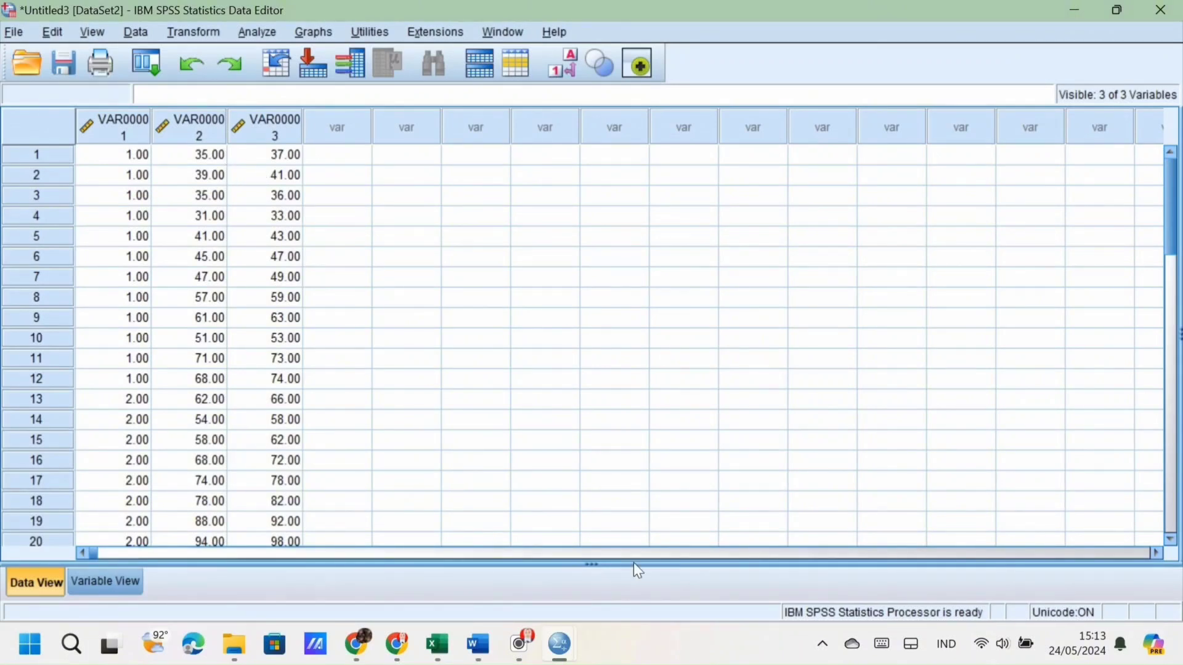
# Step: Show the variable definitions and rename the first variable to JENIS_PEKERJAAN
pyautogui.click(119, 590)
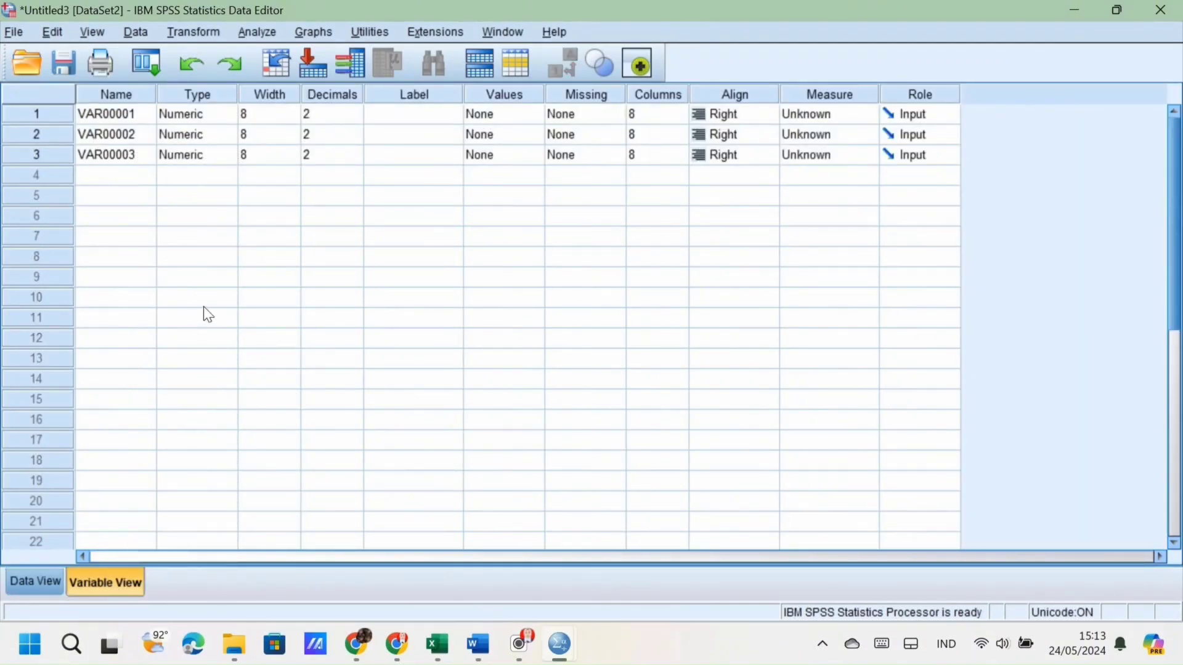
pyautogui.click(135, 118)
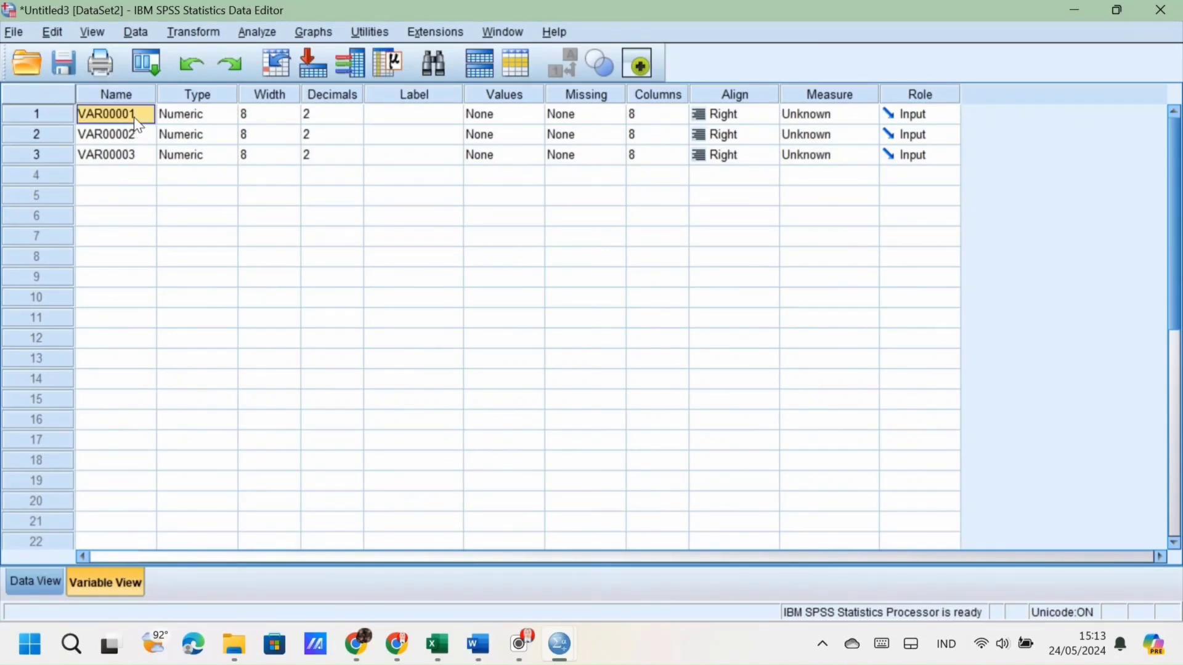
pyautogui.click(136, 117)
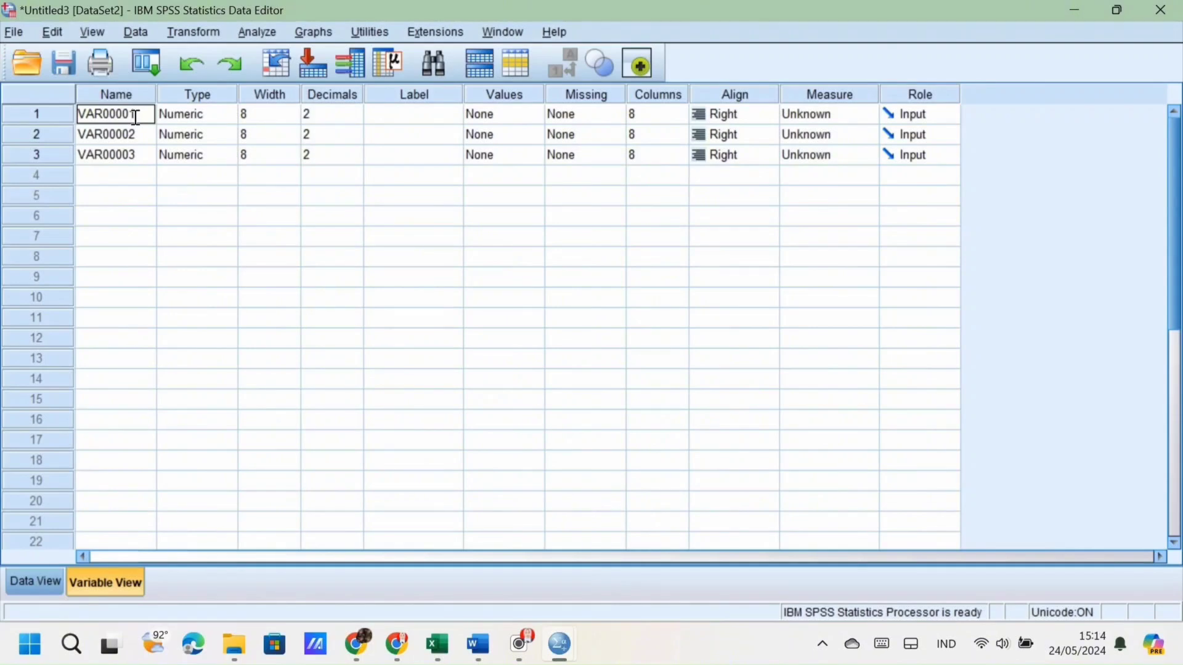
pyautogui.press('BackSpace')
pyautogui.press('BackSpace')
pyautogui.press('BackSpace')
pyautogui.press('BackSpace')
pyautogui.press('BackSpace')
pyautogui.press('BackSpace')
pyautogui.press('BackSpace')
pyautogui.press('BackSpace')
pyautogui.write('JENIS_PEKERJAAN')
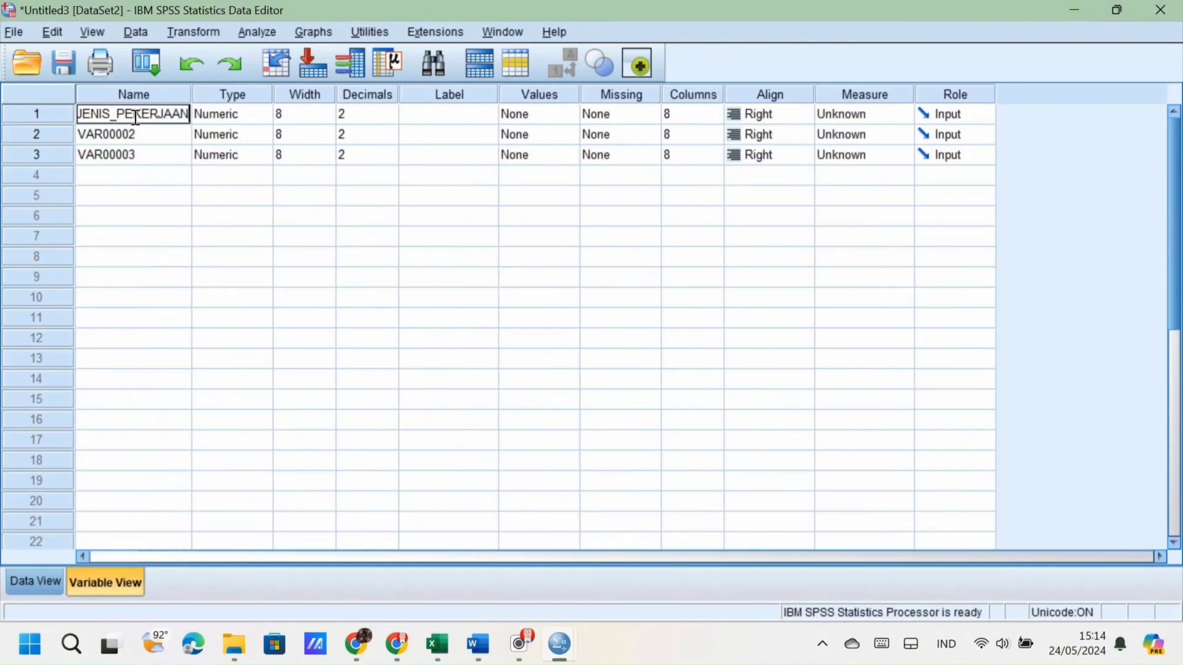
# Step: Confirm Numeric as the variable type of JENIS_PEKERJAAN
pyautogui.click(241, 121)
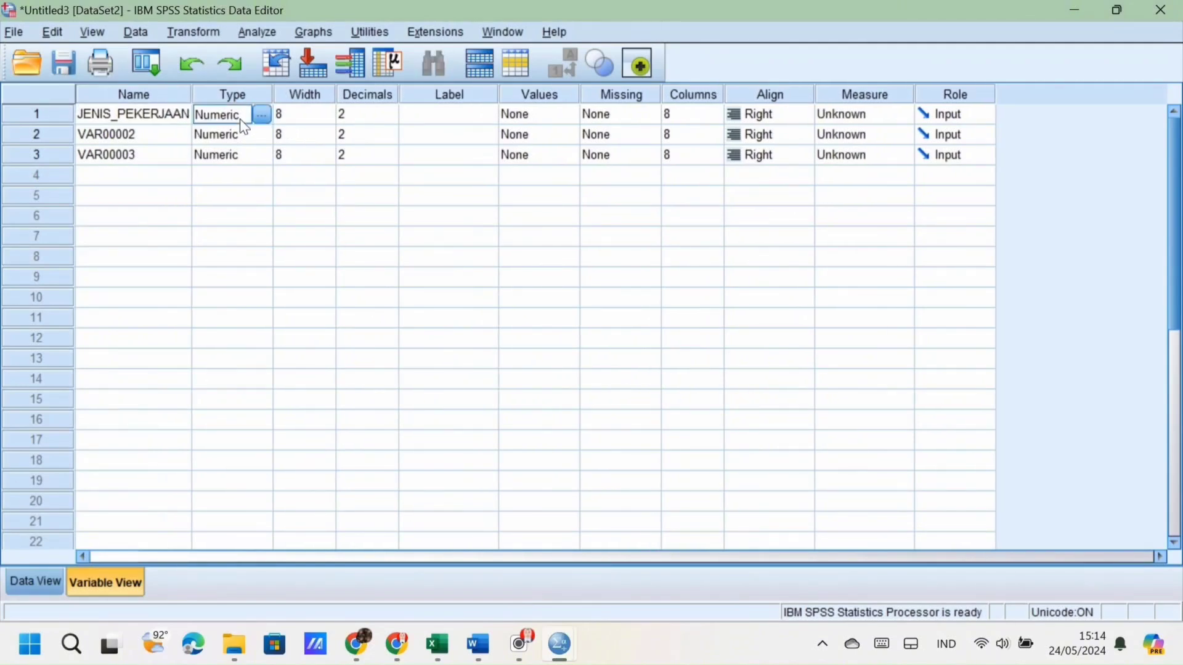
pyautogui.click(263, 116)
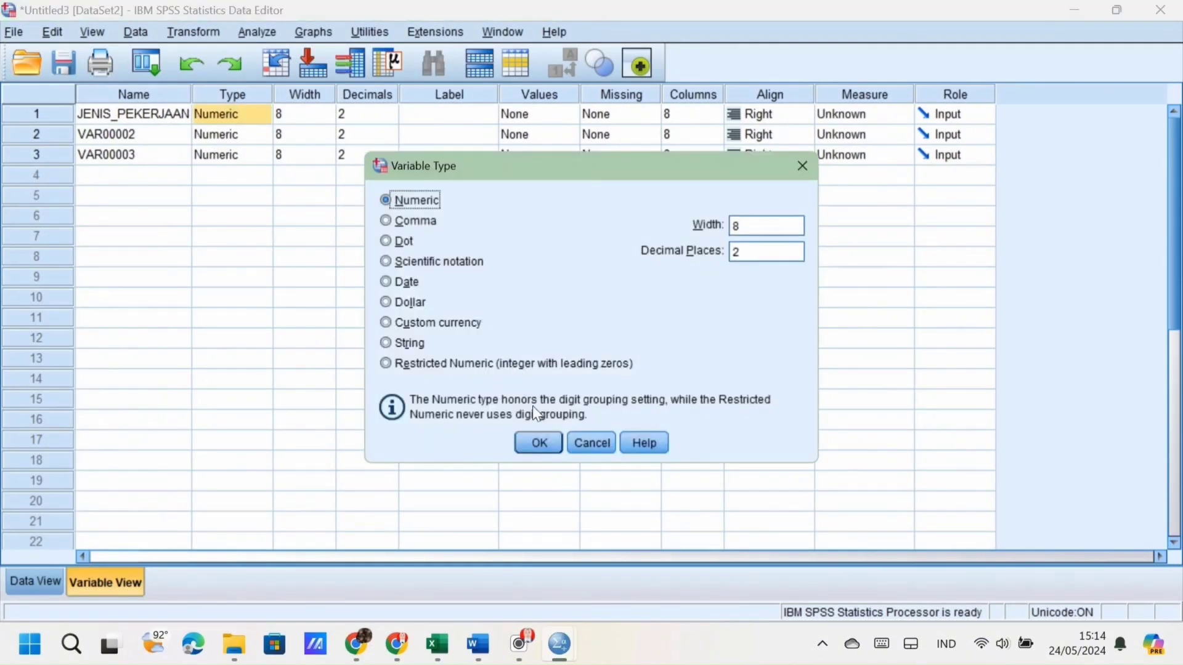
pyautogui.click(536, 445)
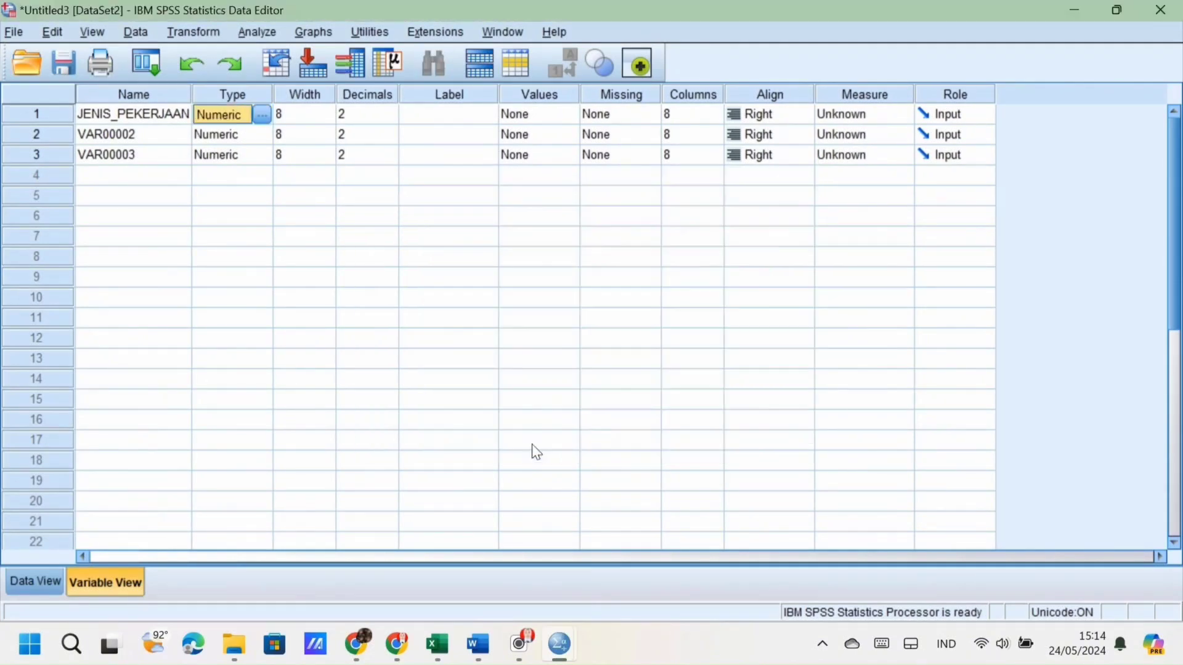
# Step: Set the JENIS_PEKERJAAN variable's width to 10 and its decimals to 0
pyautogui.click(325, 117)
pyautogui.click(325, 117)
pyautogui.click(331, 109)
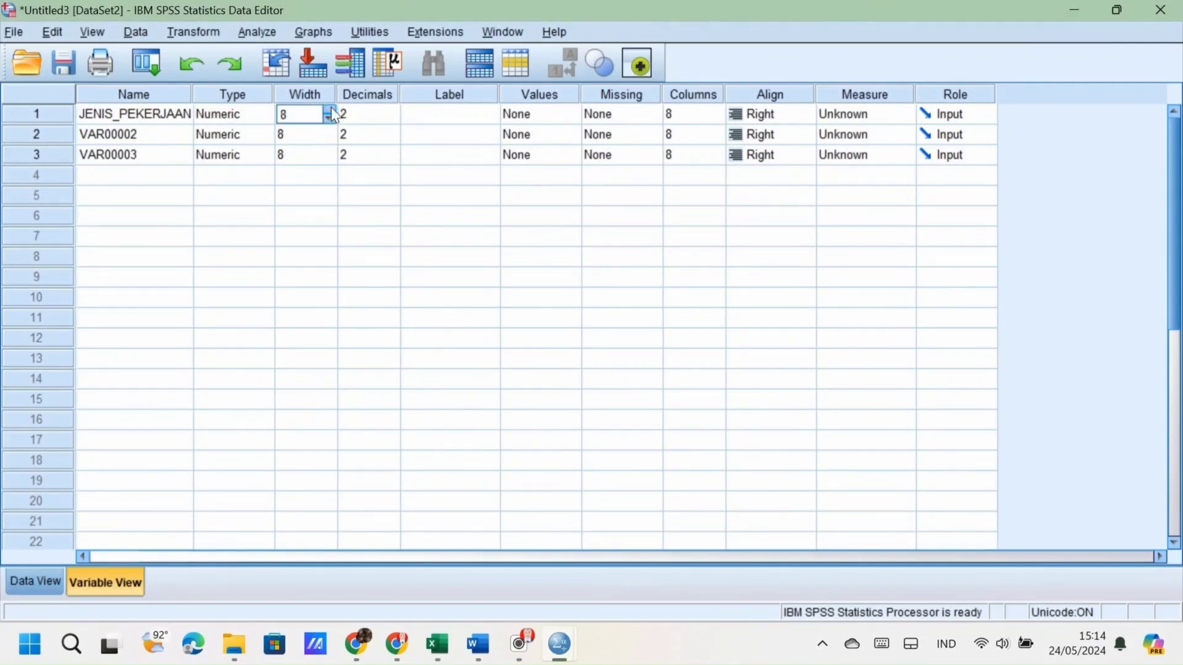
pyautogui.click(331, 110)
pyautogui.click(331, 110)
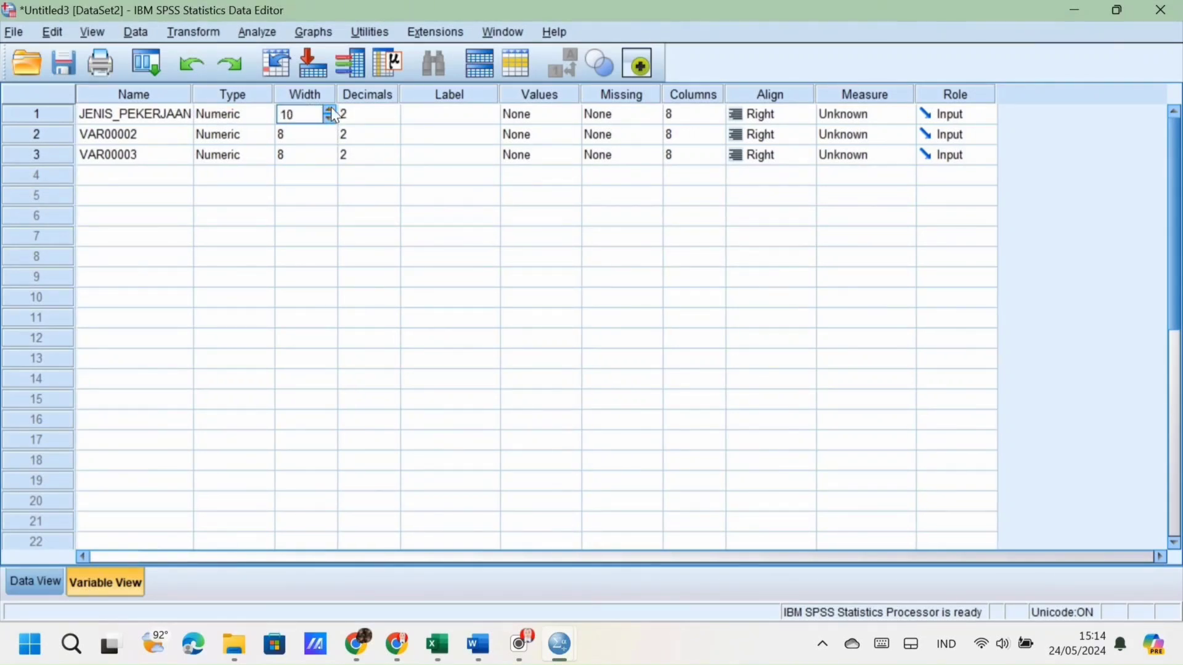
pyautogui.click(386, 120)
pyautogui.click(391, 121)
pyautogui.click(391, 120)
# Step: Give the JENIS_PEKERJAAN variable the label X
pyautogui.click(441, 119)
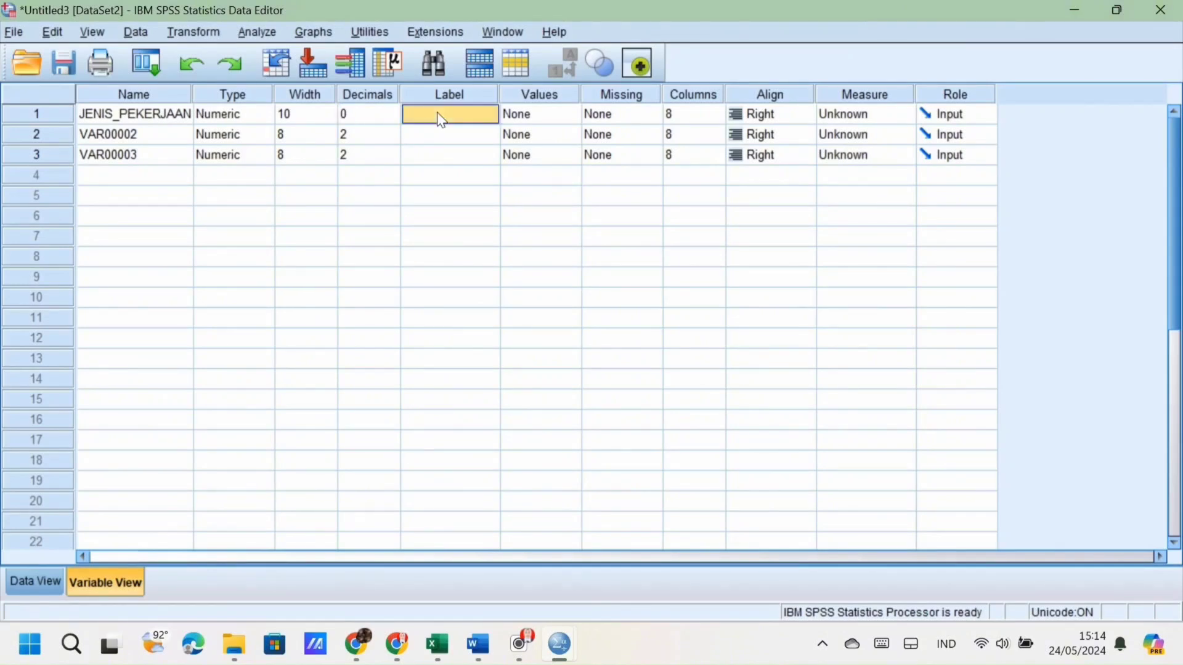
pyautogui.write('X')
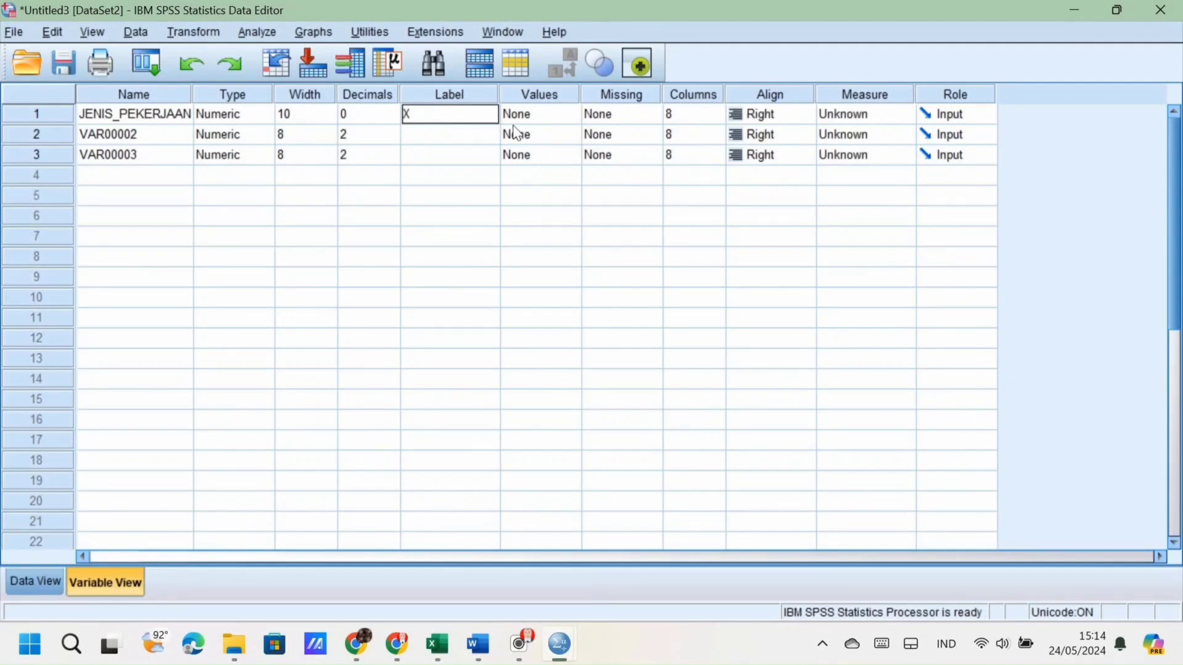
pyautogui.click(560, 114)
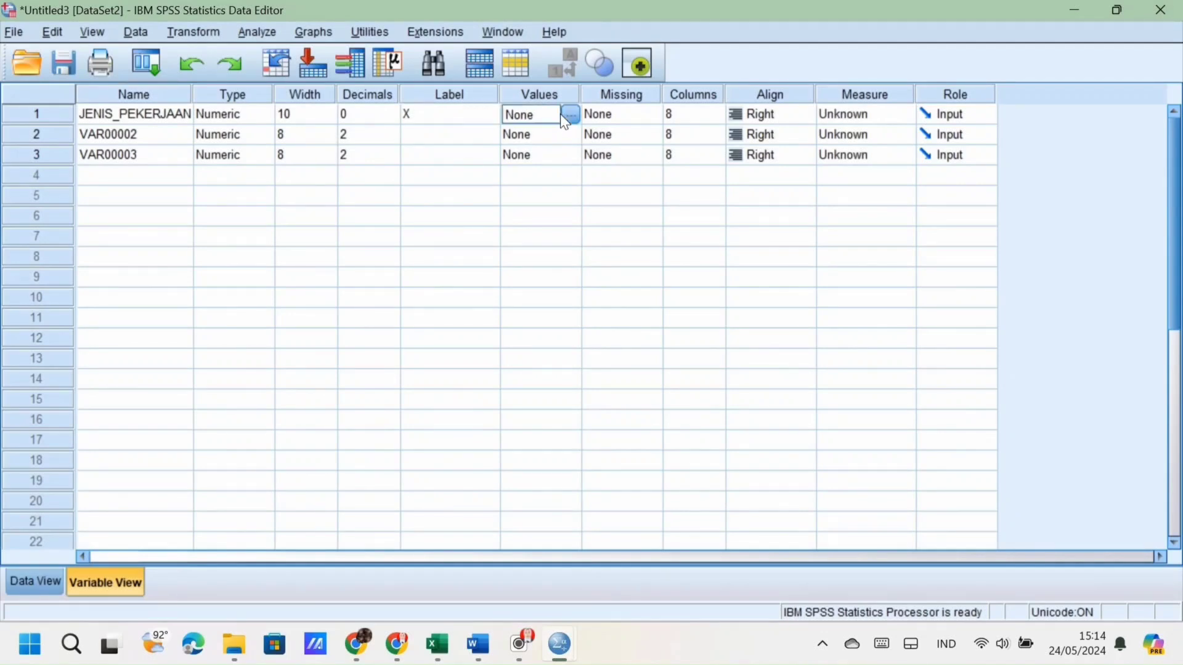
pyautogui.click(592, 118)
pyautogui.click(685, 115)
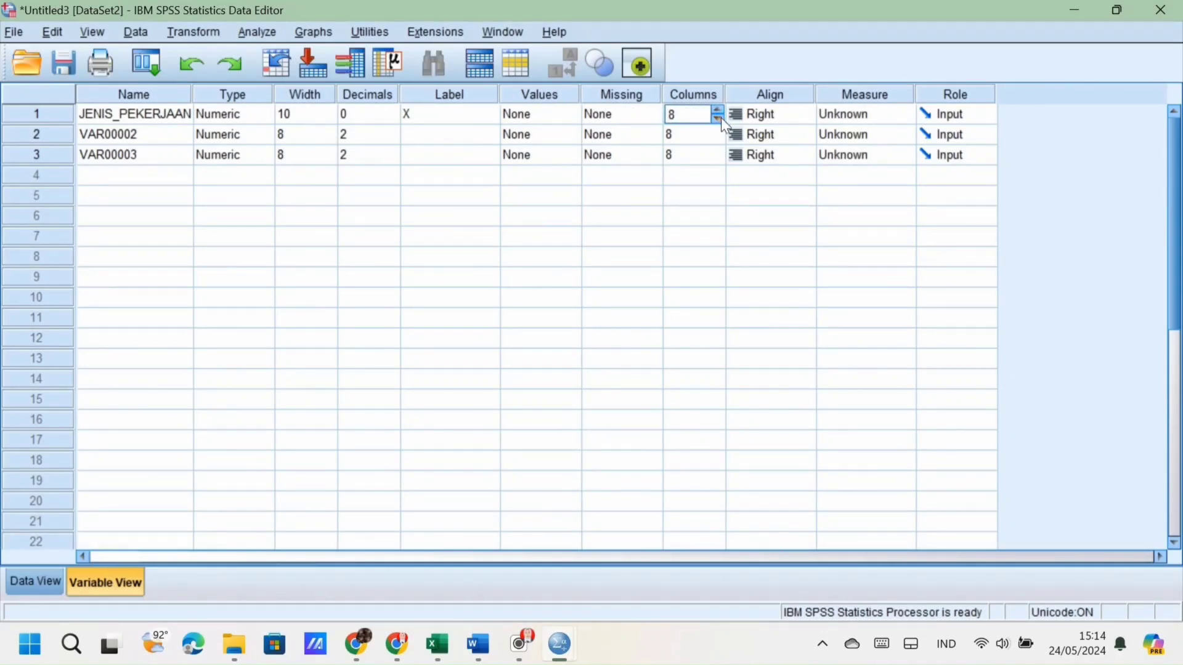
# Step: Choose Right alignment and the Scale measurement level for the JENIS_PEKERJAAN variable
pyautogui.click(740, 116)
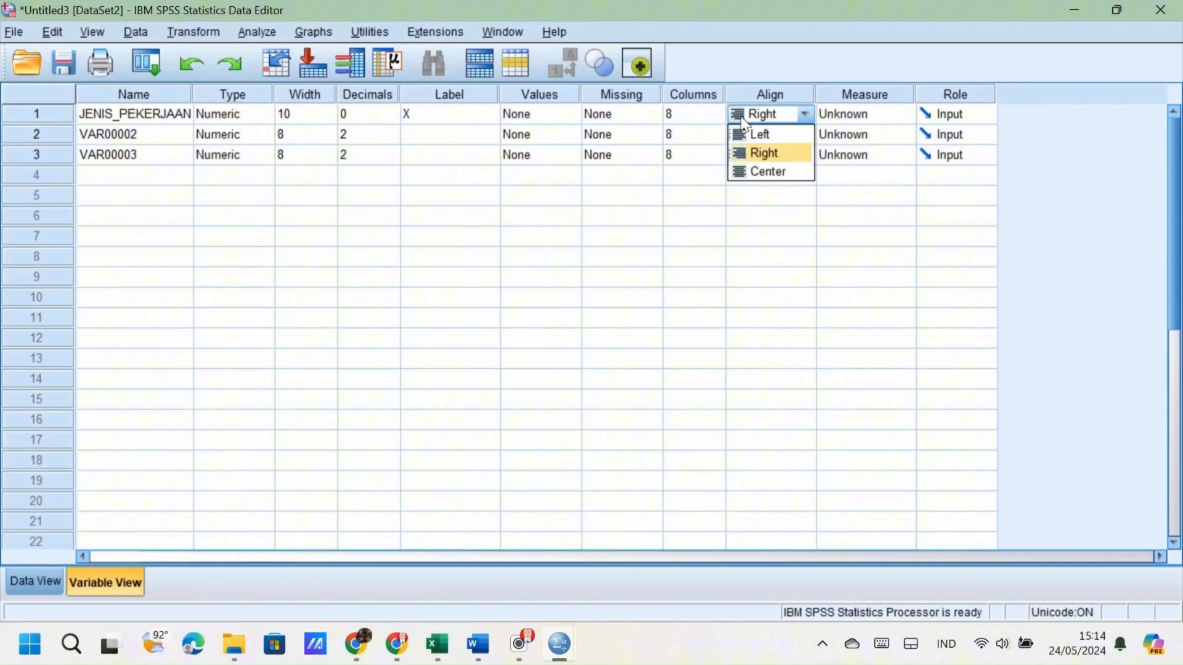
pyautogui.click(761, 153)
pyautogui.click(831, 117)
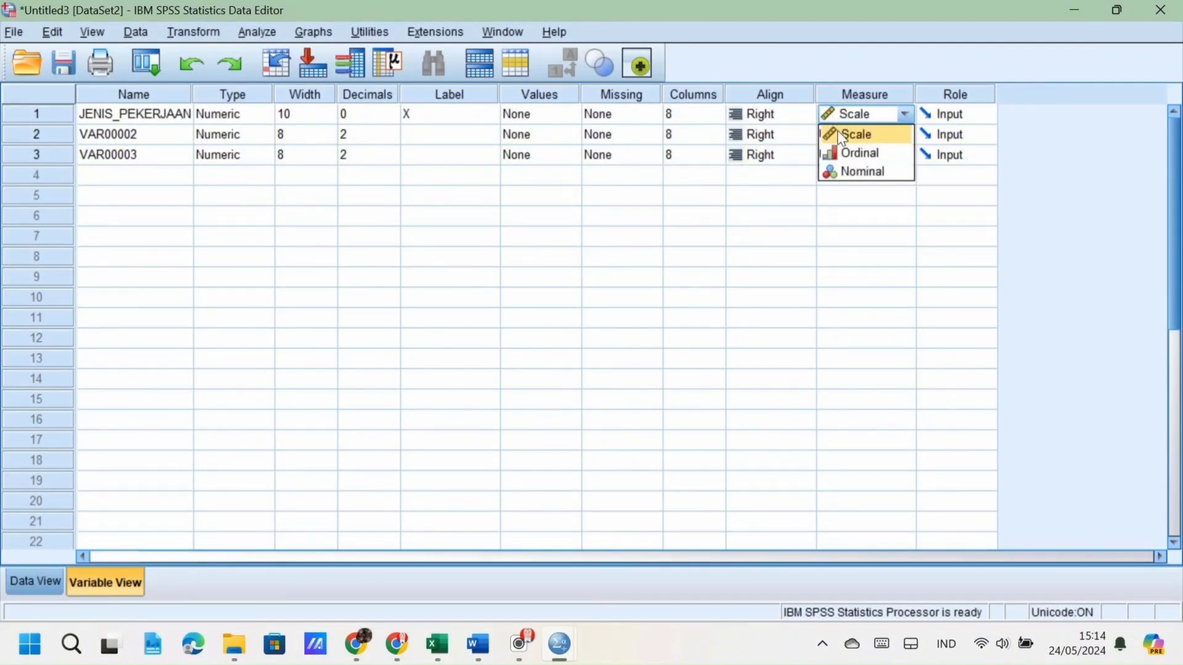
pyautogui.click(839, 133)
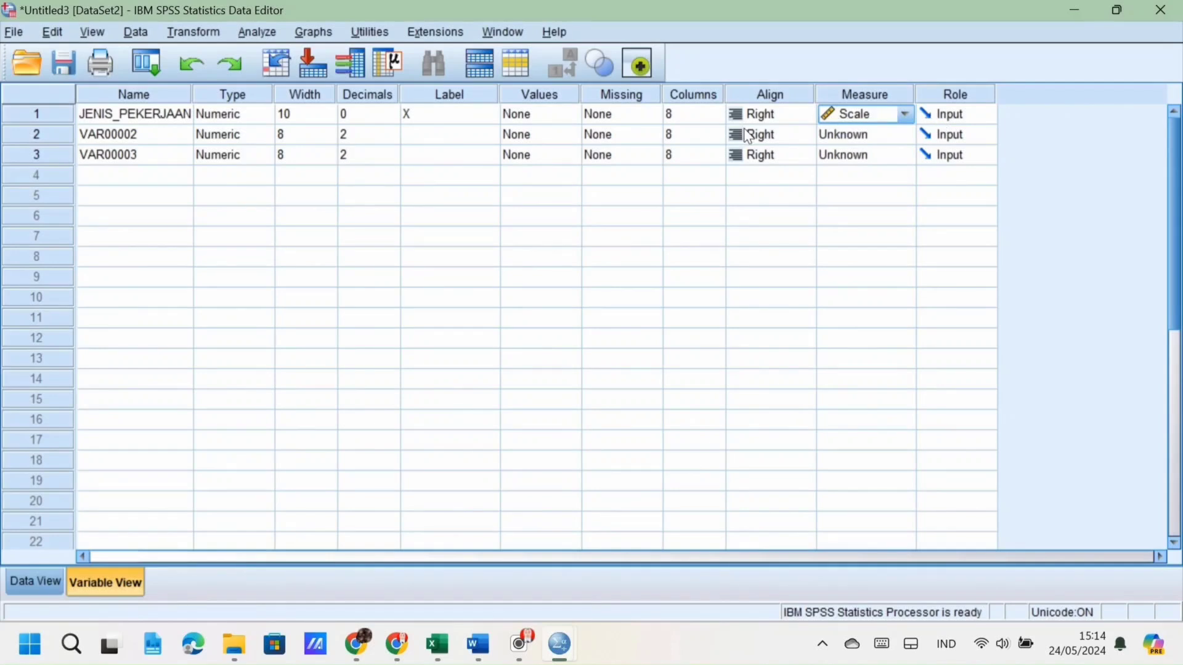
# Step: Rename the second variable MOTIVASI_BELAJAR and give it the label Y1
pyautogui.click(138, 129)
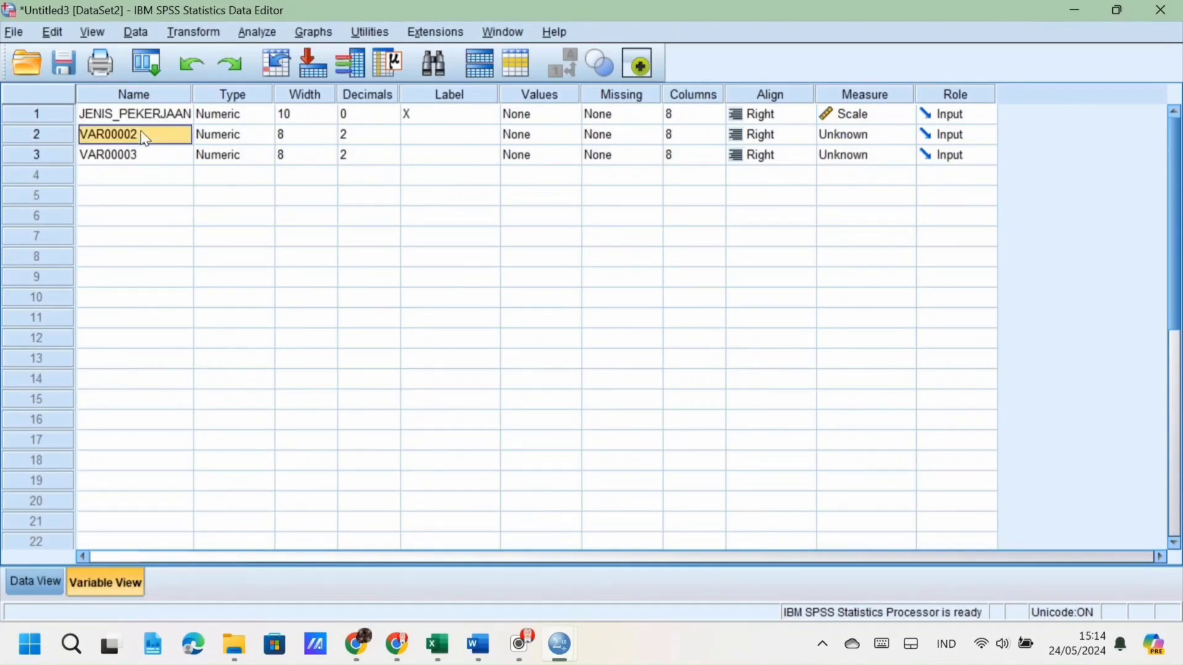
pyautogui.press('BackSpace')
pyautogui.write('MOTIVASI')
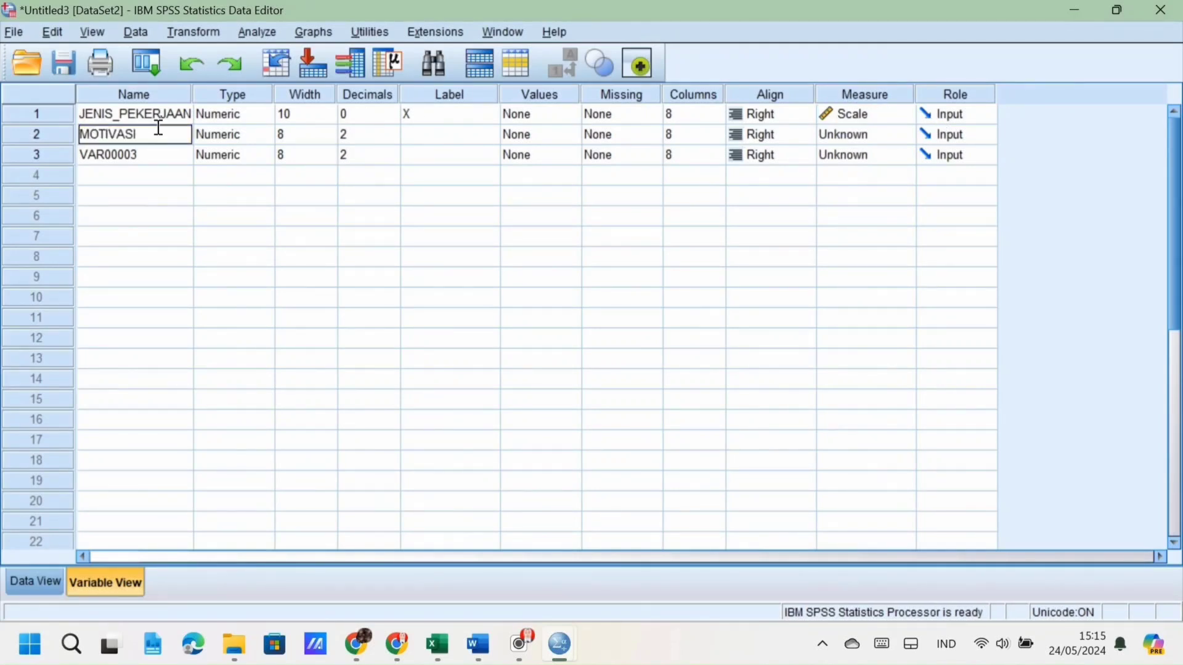
pyautogui.write('_BELAJAR')
pyautogui.click(411, 137)
pyautogui.write('Y1')
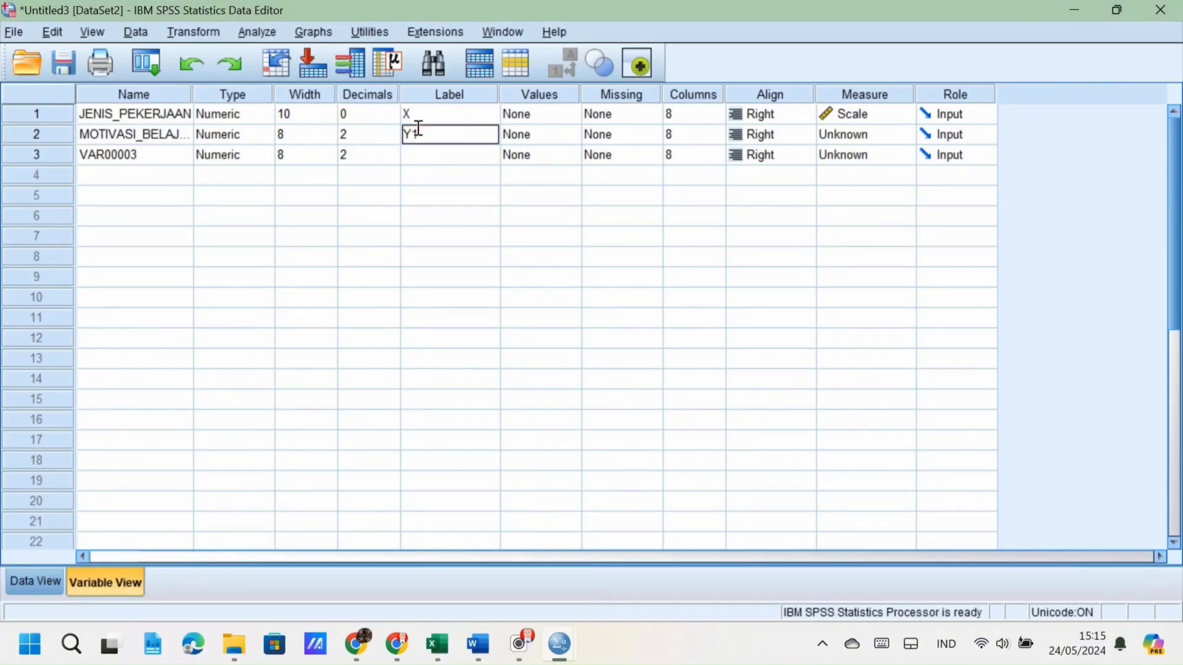
# Step: Set the MOTIVASI_BELAJAR variable's width to 10, its decimals to 0 and its measurement level to Scale
pyautogui.click(320, 133)
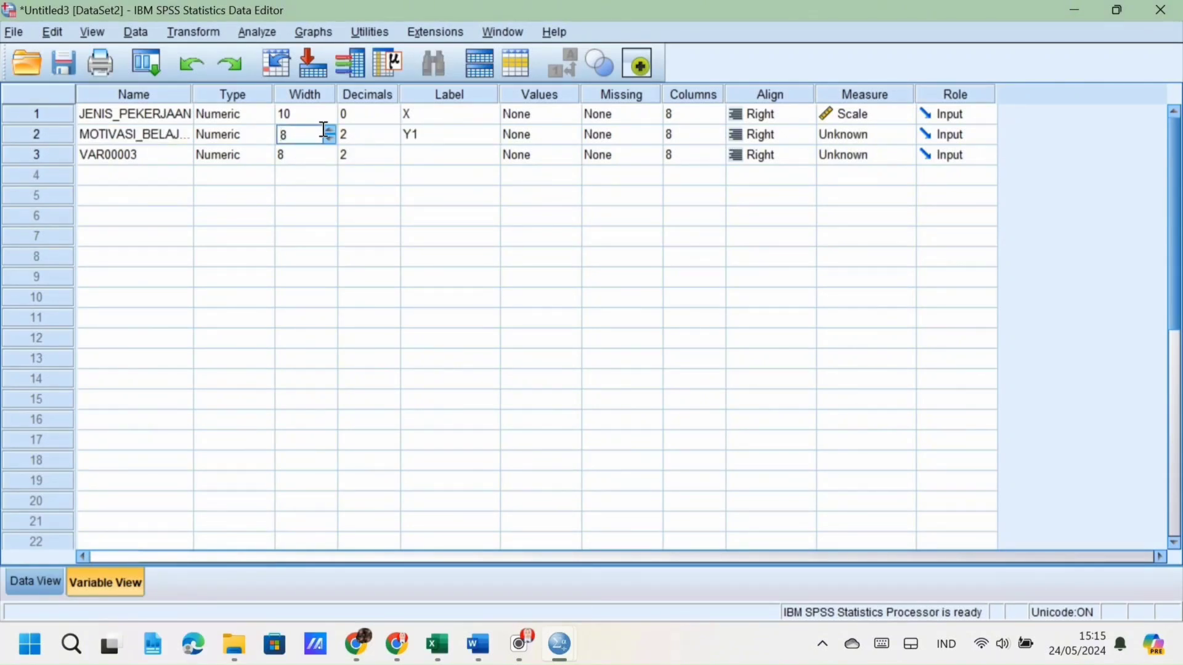
pyautogui.click(327, 132)
pyautogui.click(327, 131)
pyautogui.click(352, 137)
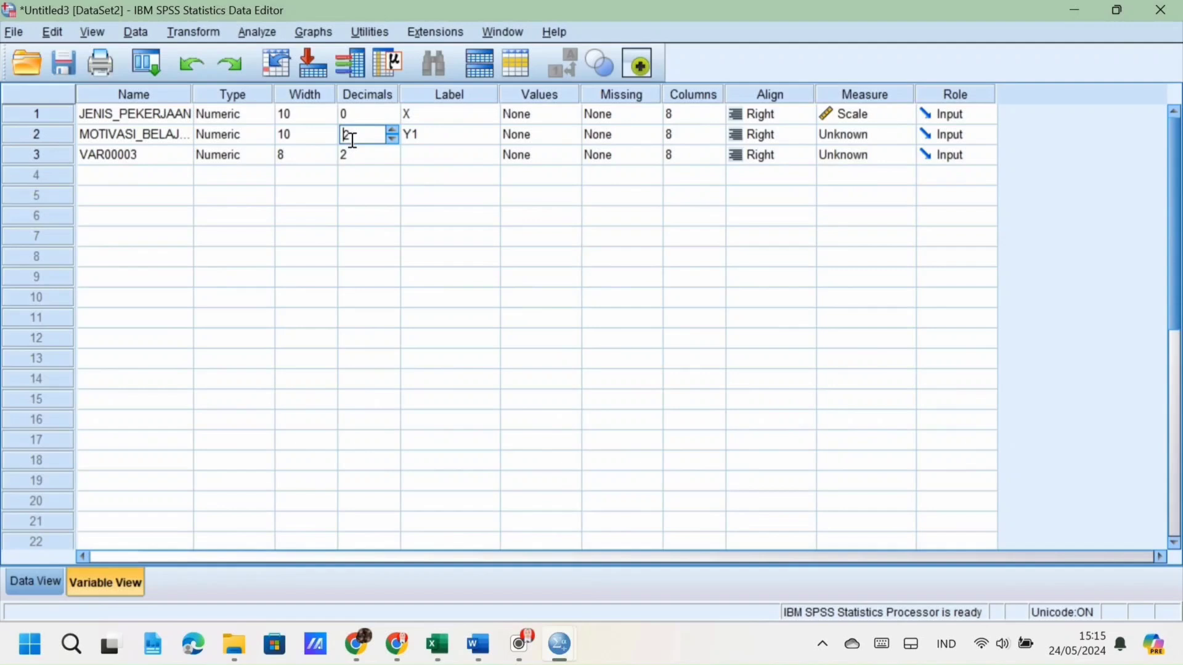
pyautogui.click(391, 141)
pyautogui.click(391, 141)
pyautogui.click(838, 137)
pyautogui.click(839, 153)
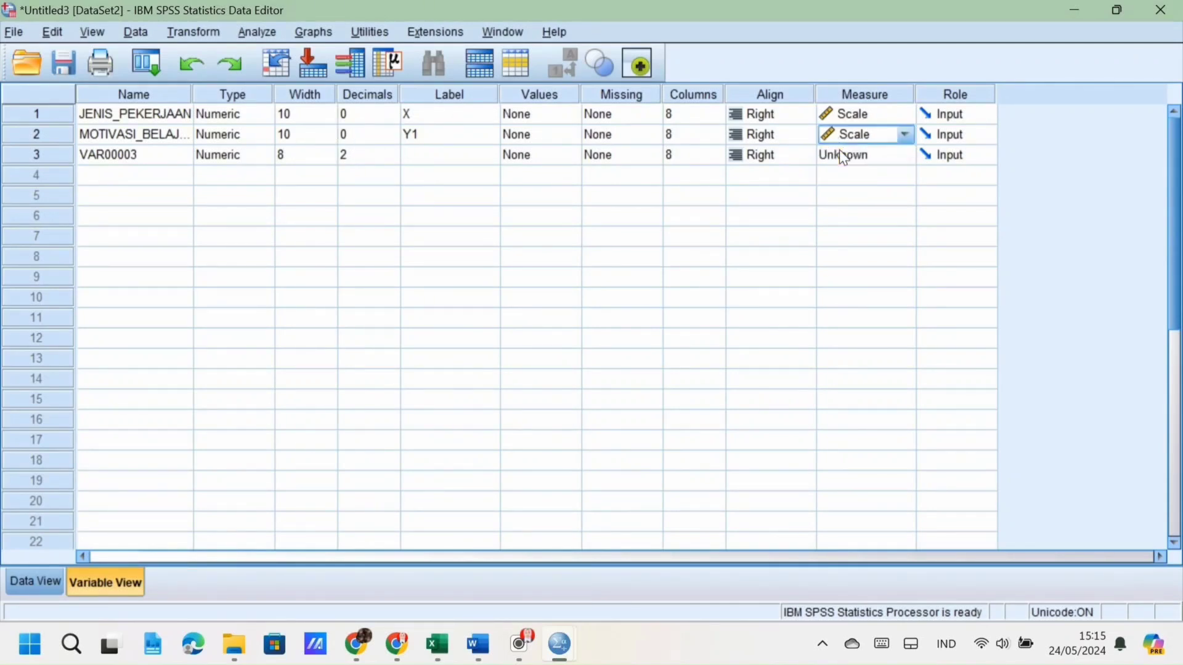
# Step: Rename the third variable RATA_RATA_NILAI
pyautogui.click(146, 158)
pyautogui.press('BackSpace')
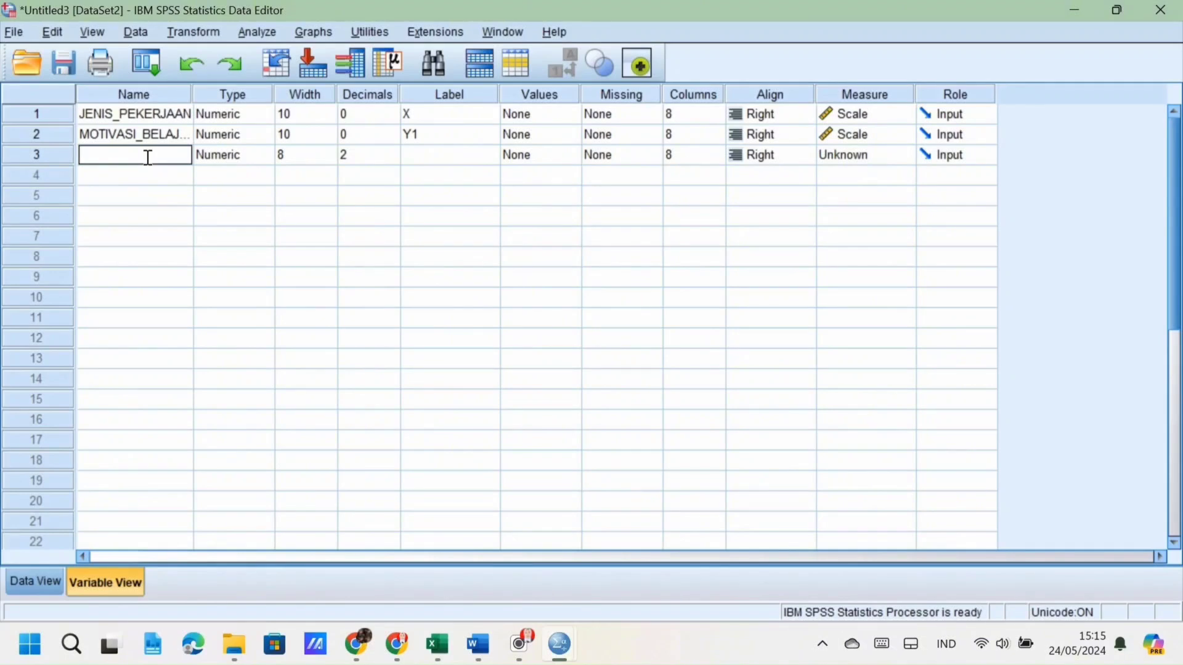
pyautogui.write('RATA_RATA_NILAI')
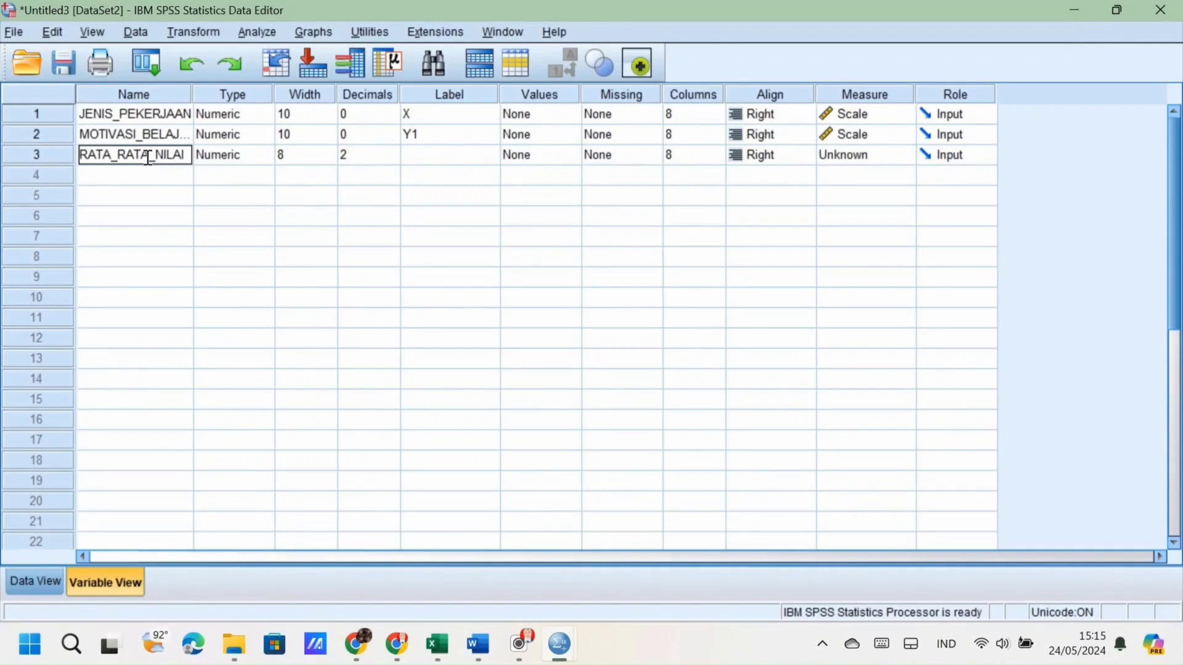
# Step: Set the RATA_RATA_NILAI variable's width to 10 and its decimals to 0
pyautogui.click(305, 155)
pyautogui.click(329, 150)
pyautogui.click(329, 150)
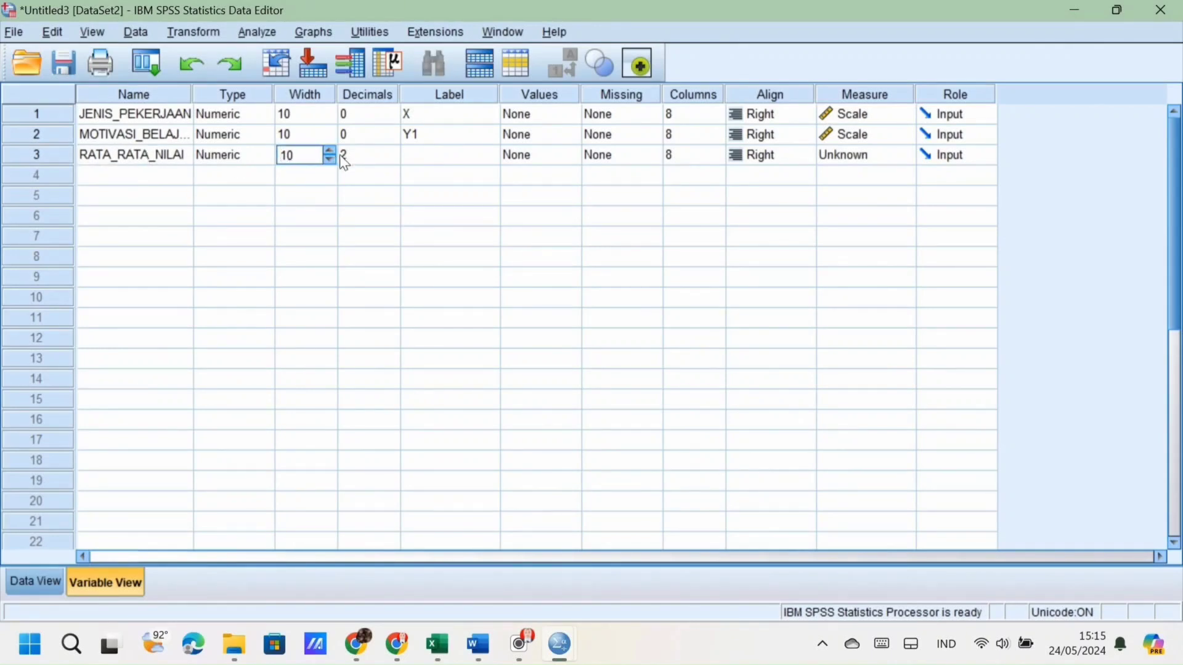
pyautogui.click(342, 155)
pyautogui.click(392, 160)
pyautogui.click(392, 160)
# Step: Give the RATA_RATA_NILAI variable the label Y2 and the Scale measurement level
pyautogui.click(423, 154)
pyautogui.write('Y2')
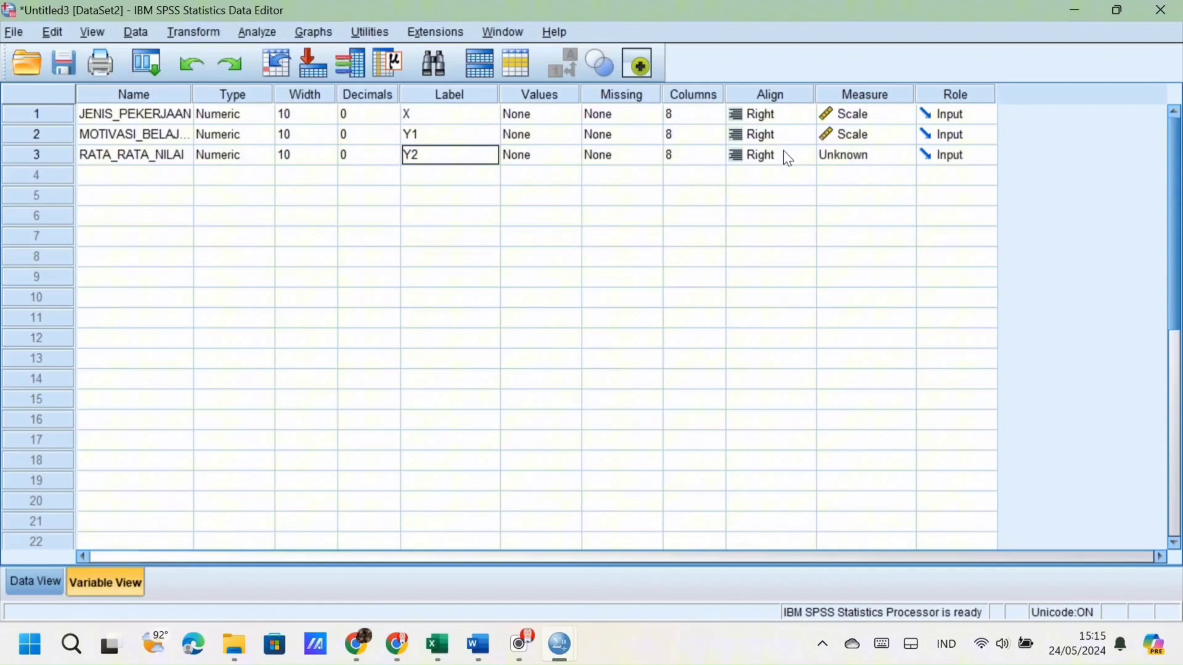
pyautogui.click(838, 155)
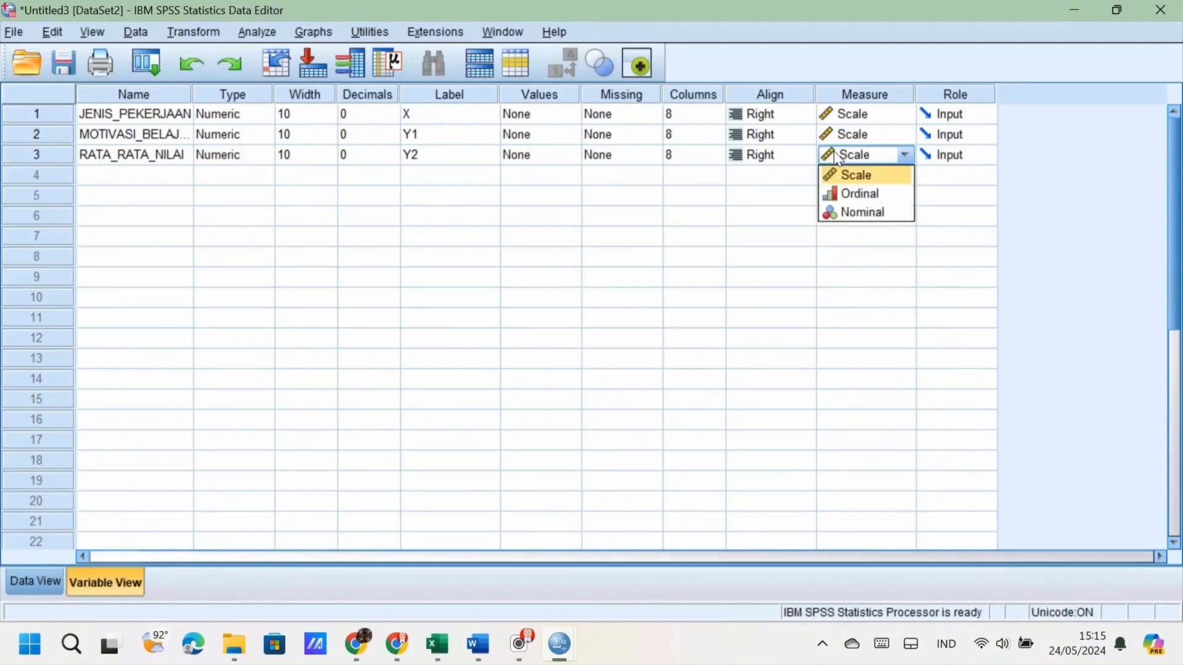
pyautogui.click(851, 179)
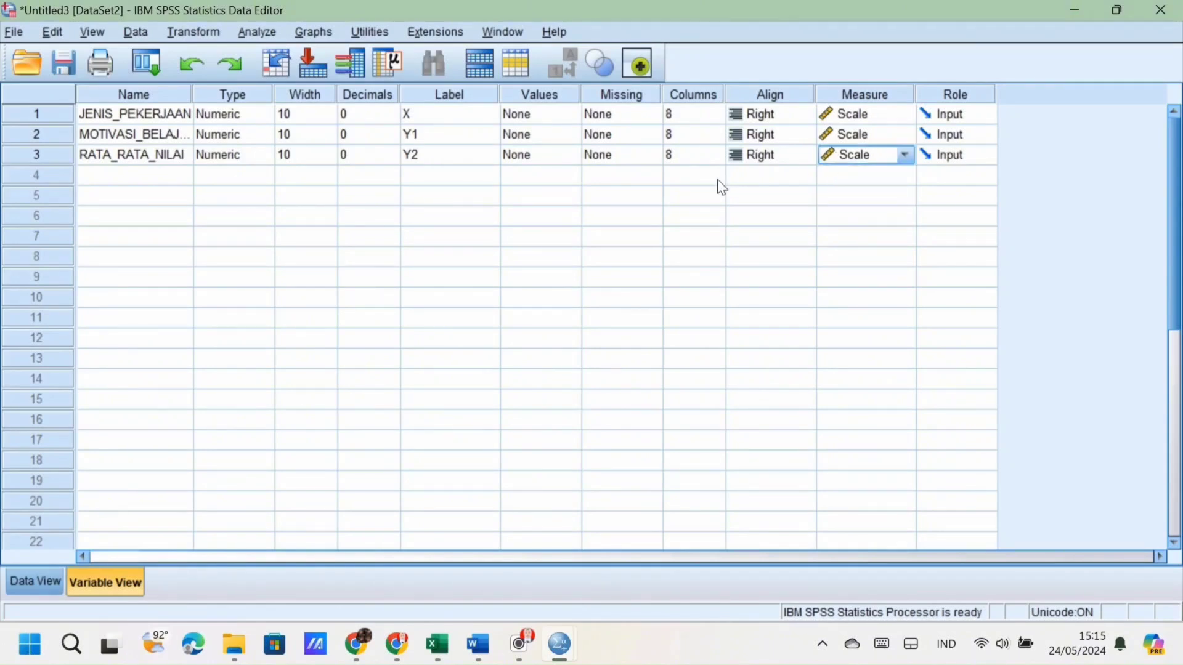
# Step: Return to the data grid and widen the three variable columns so each full name fits on one line
pyautogui.click(46, 587)
pyautogui.moveTo(152, 135); pyautogui.dragTo(213, 135)
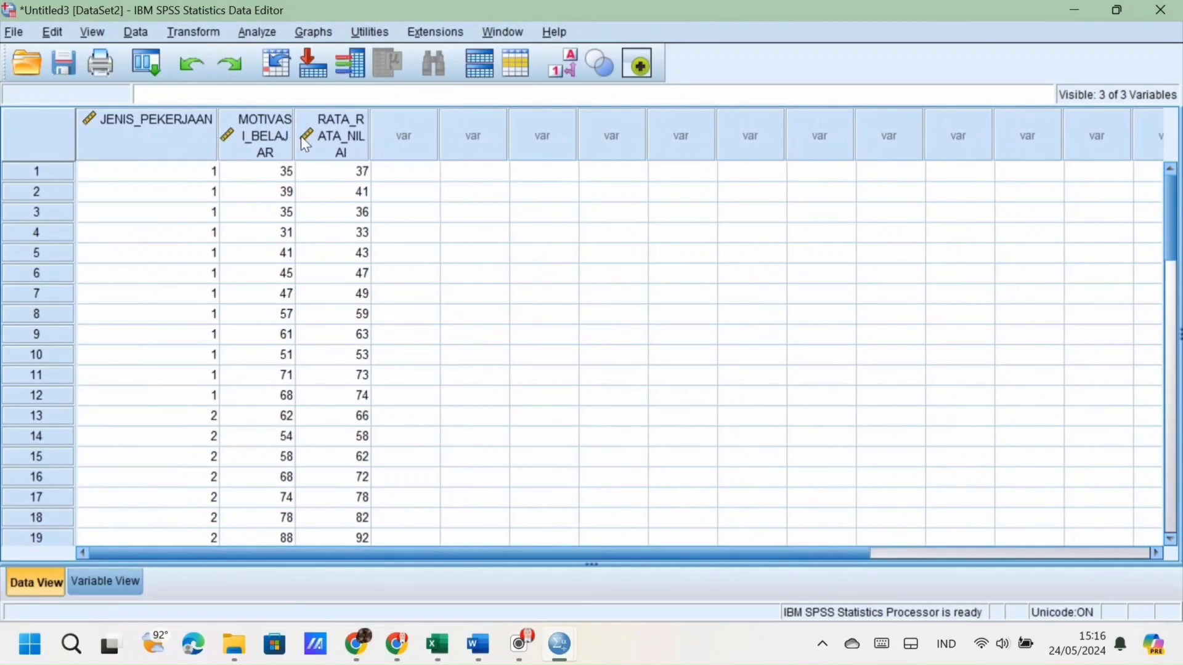
pyautogui.moveTo(294, 137); pyautogui.dragTo(377, 137)
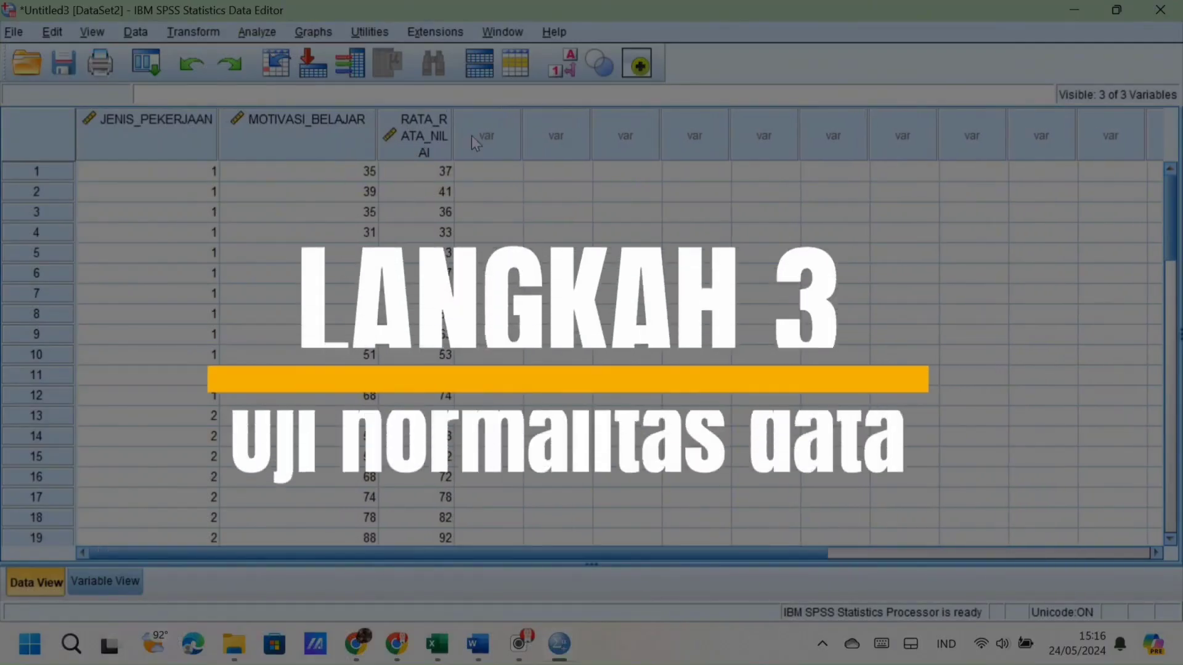
pyautogui.moveTo(454, 136); pyautogui.dragTo(512, 136)
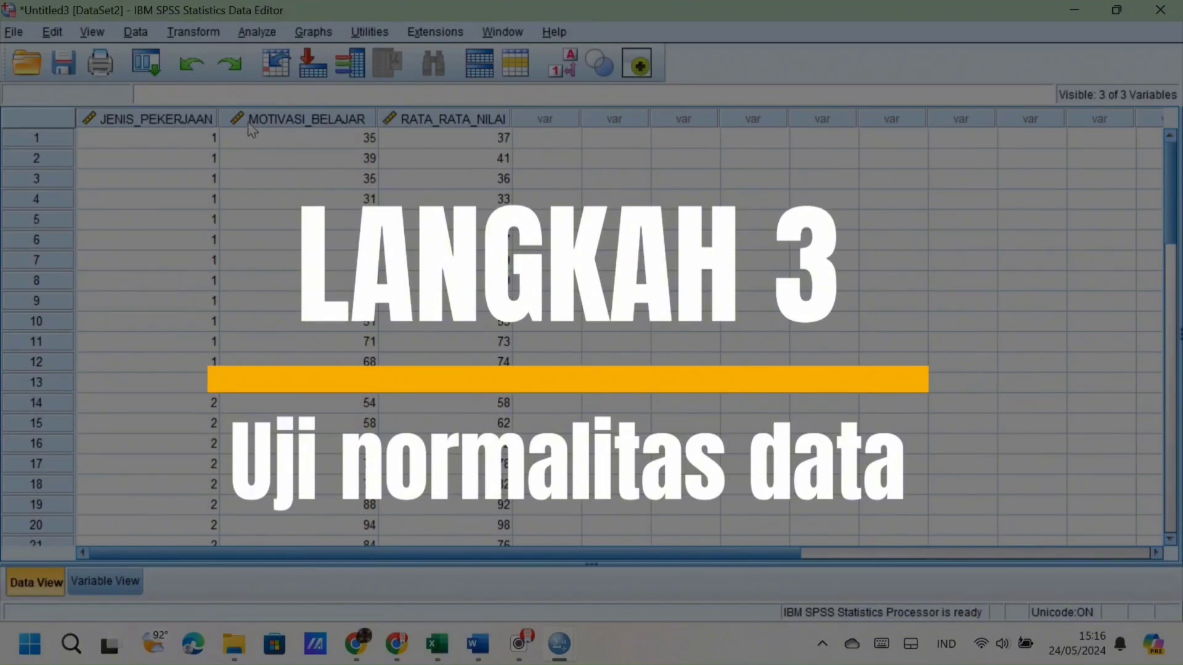
# Step: Set up an Explore analysis with JENIS_PEKERJAAN as the factor and MOTIVASI_BELAJAR and RATA_RATA_NILAI as the dependent variables
pyautogui.click(263, 35)
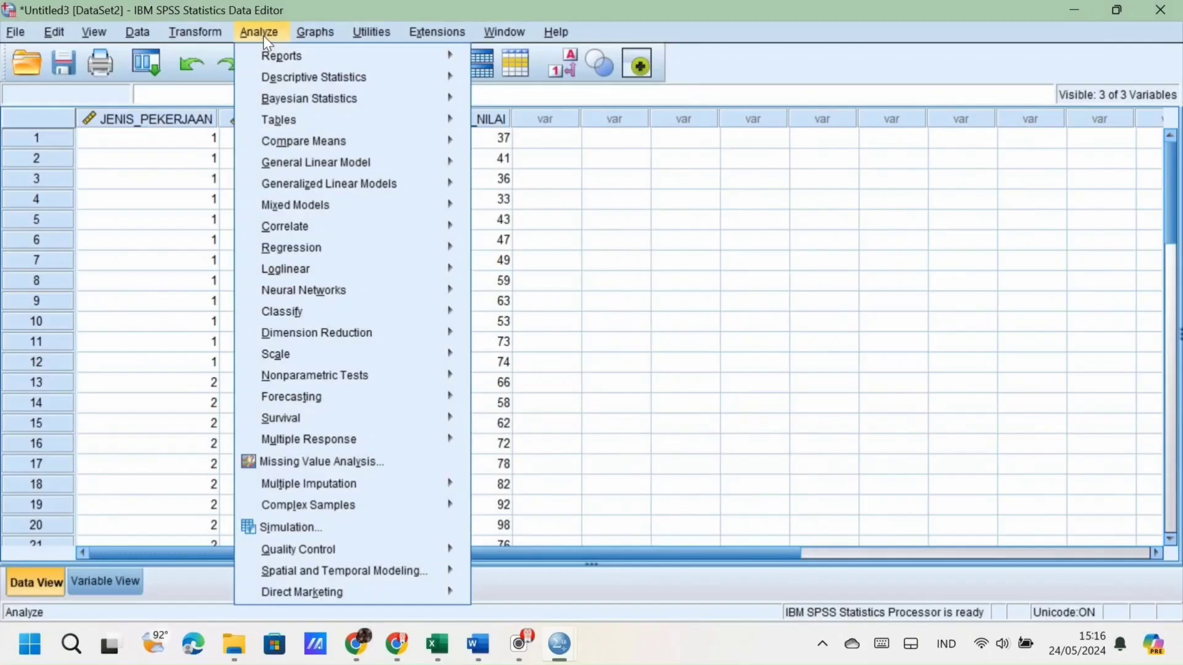
pyautogui.moveTo(274, 74)
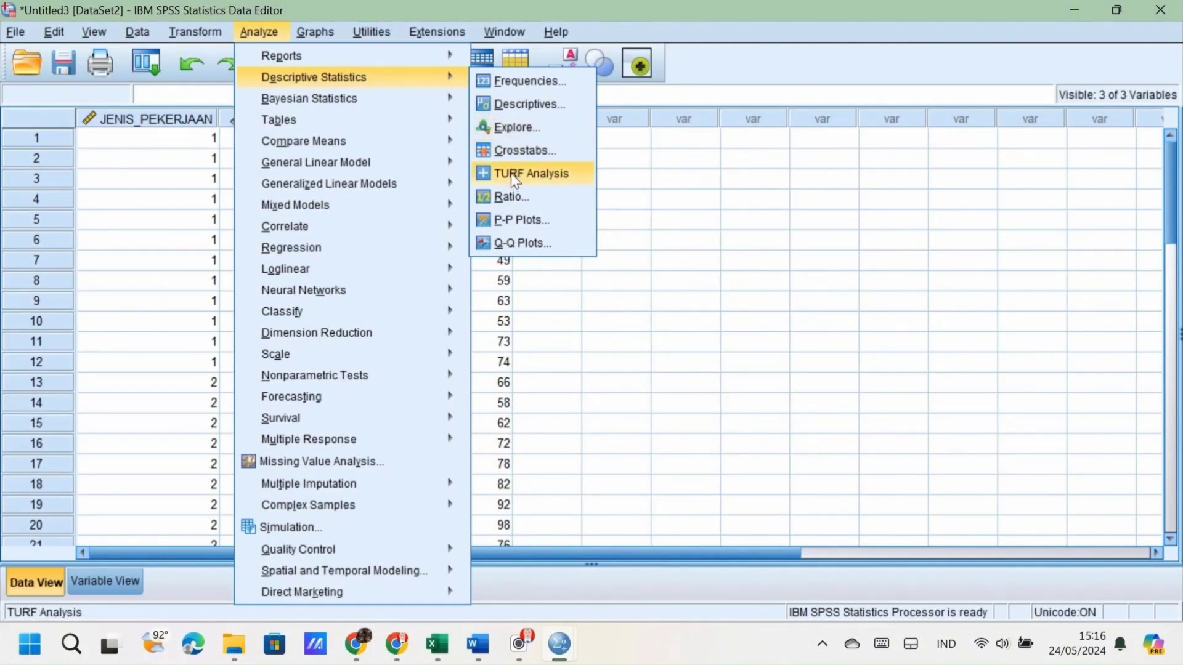
pyautogui.click(506, 129)
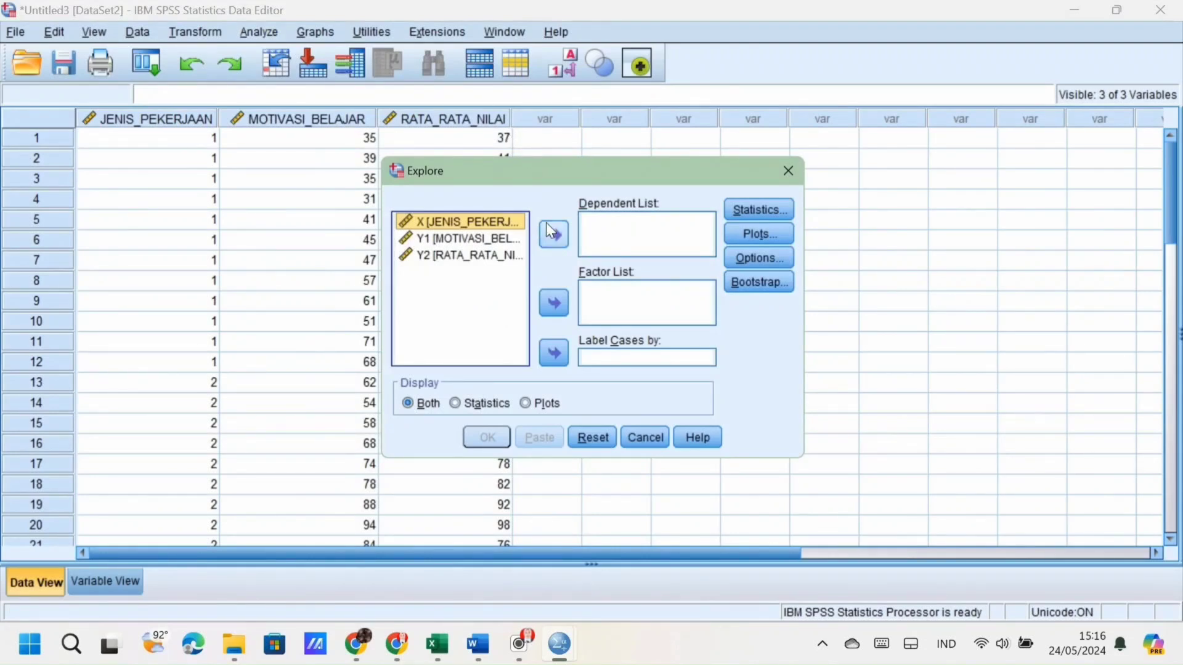
pyautogui.click(554, 305)
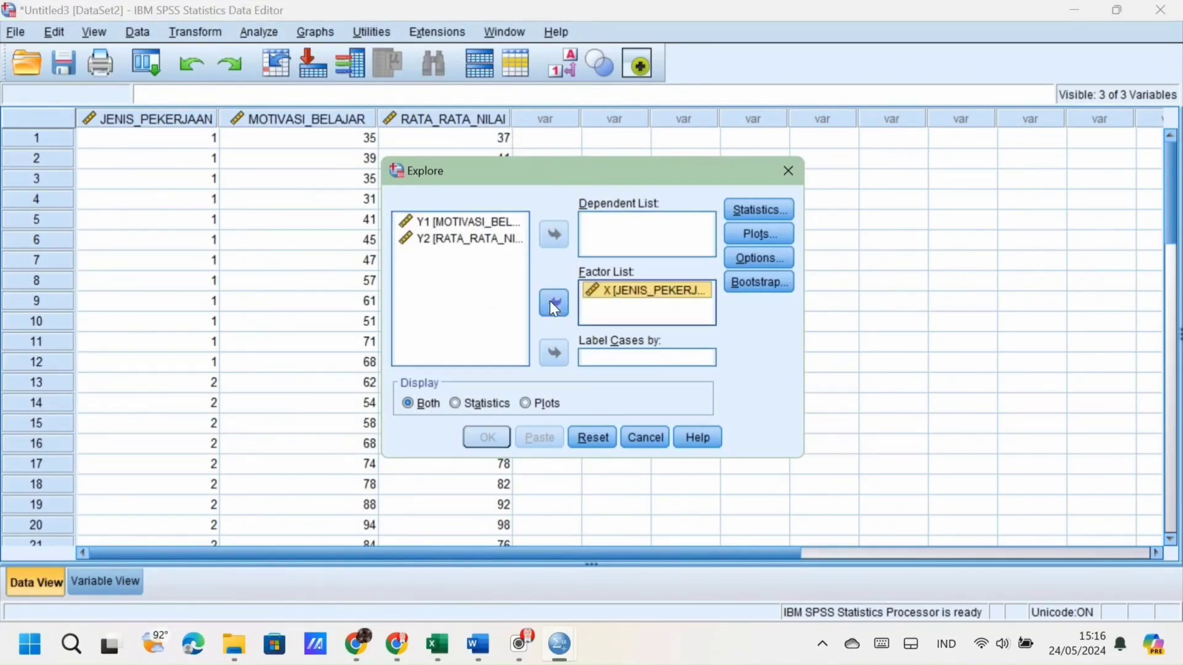
pyautogui.click(496, 221)
pyautogui.click(542, 224)
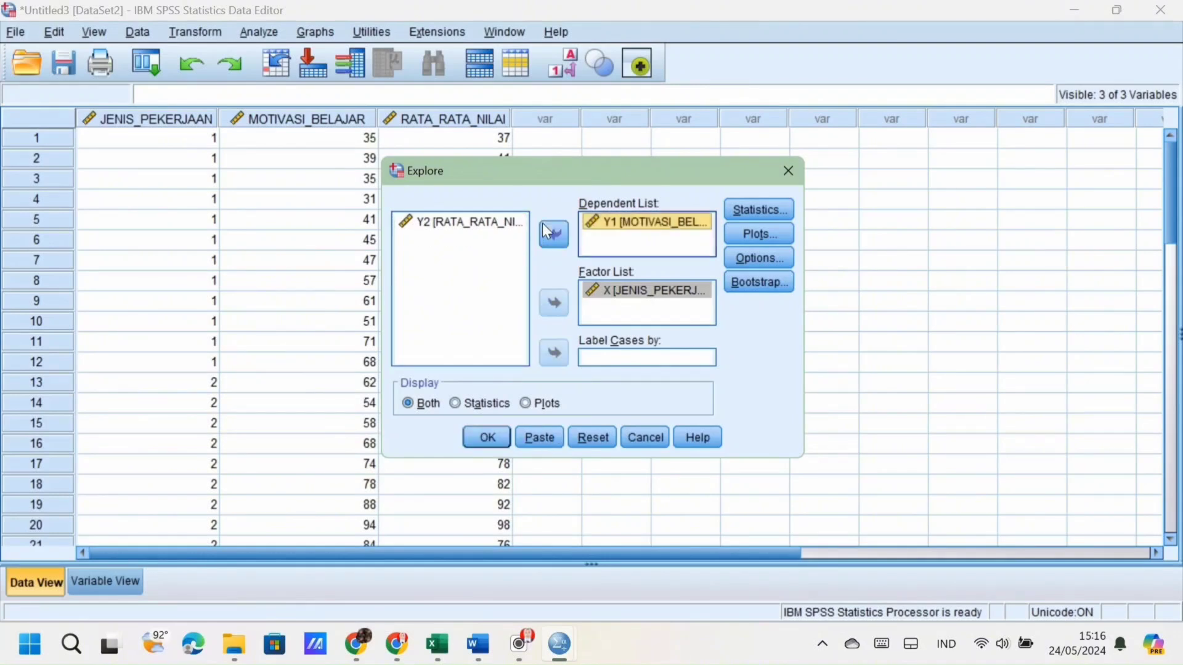
pyautogui.click(483, 225)
pyautogui.click(566, 252)
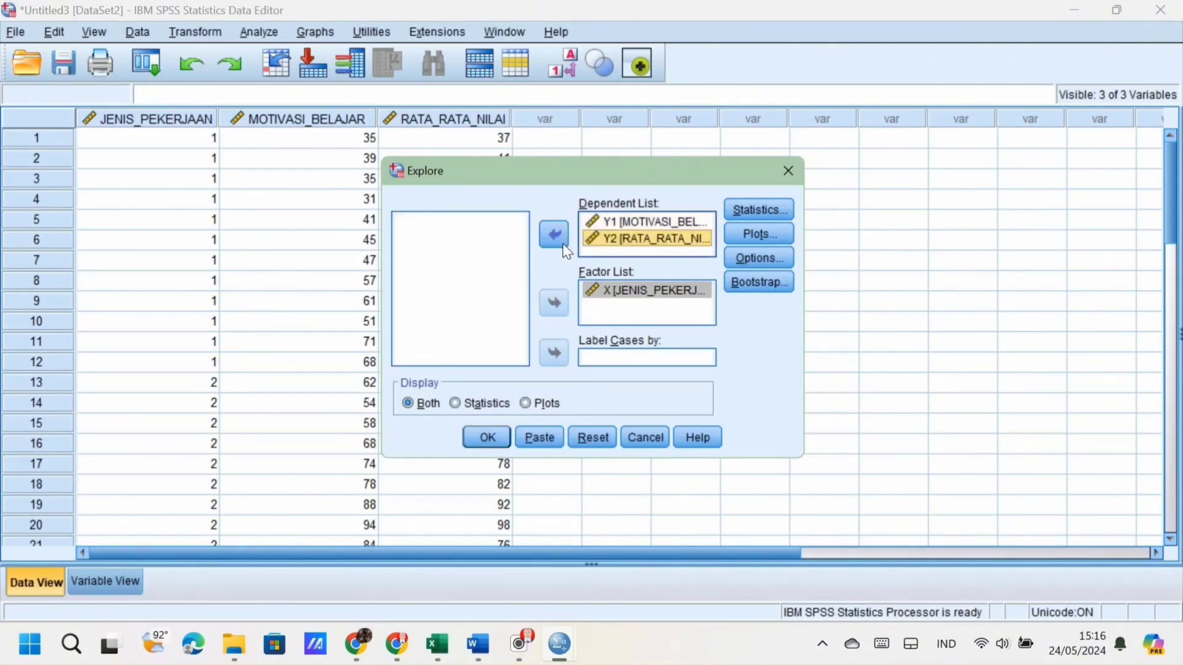
# Step: Enable normality plots with tests for the Explore analysis and run it
pyautogui.click(785, 233)
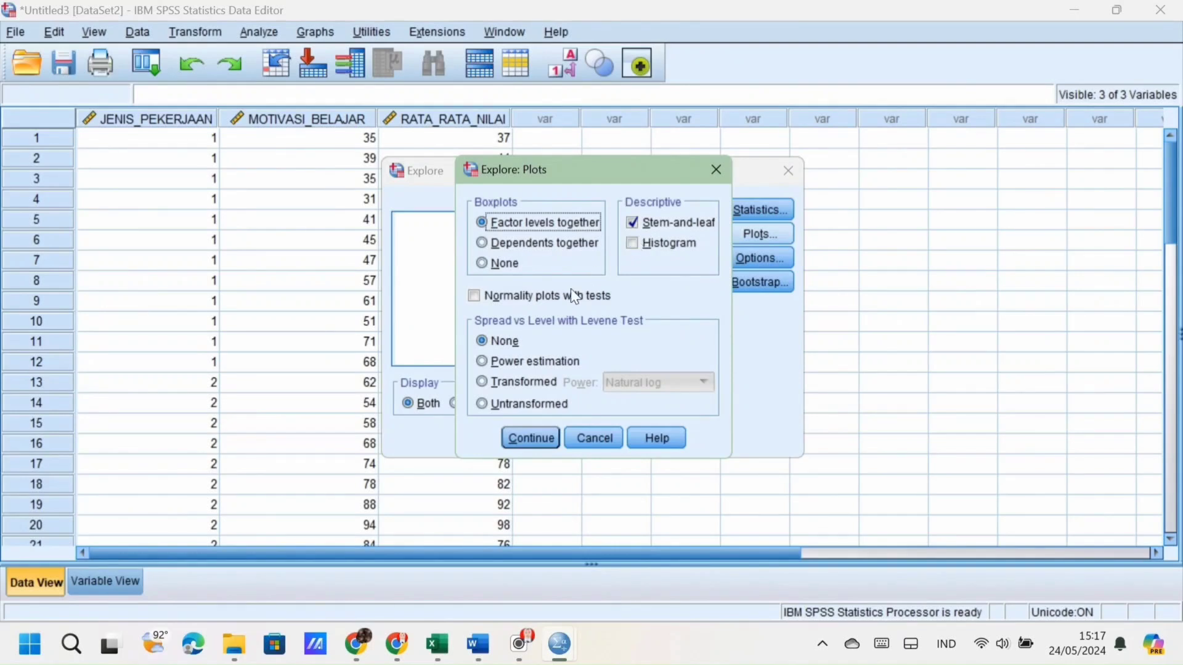
pyautogui.click(513, 295)
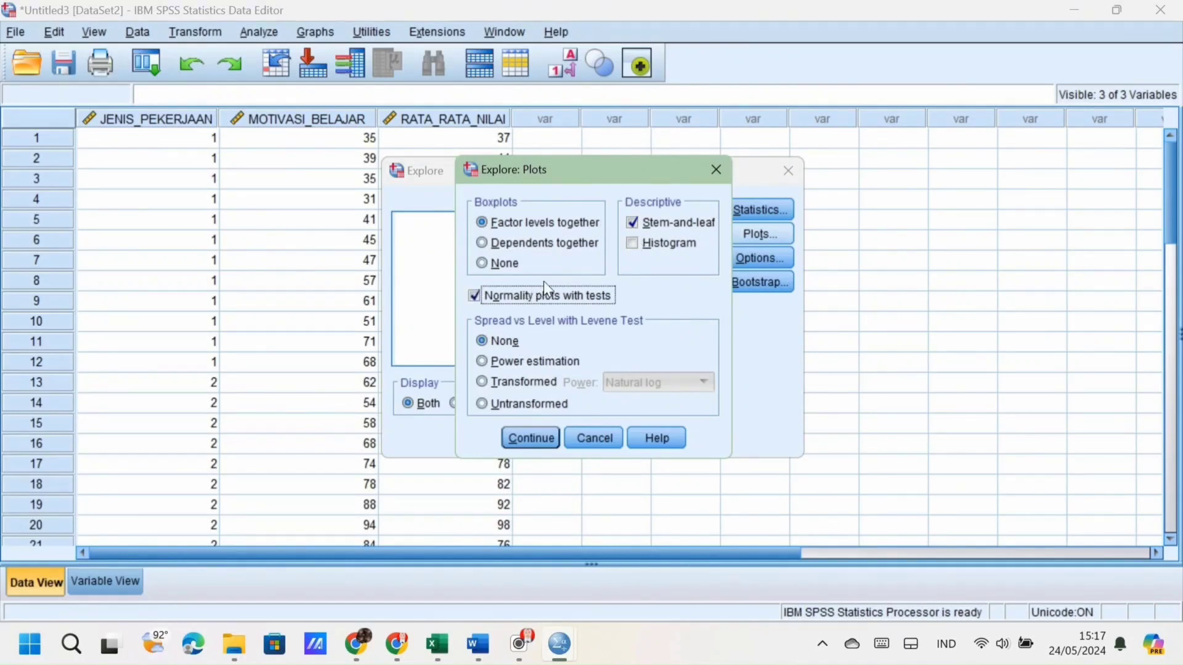
pyautogui.click(533, 436)
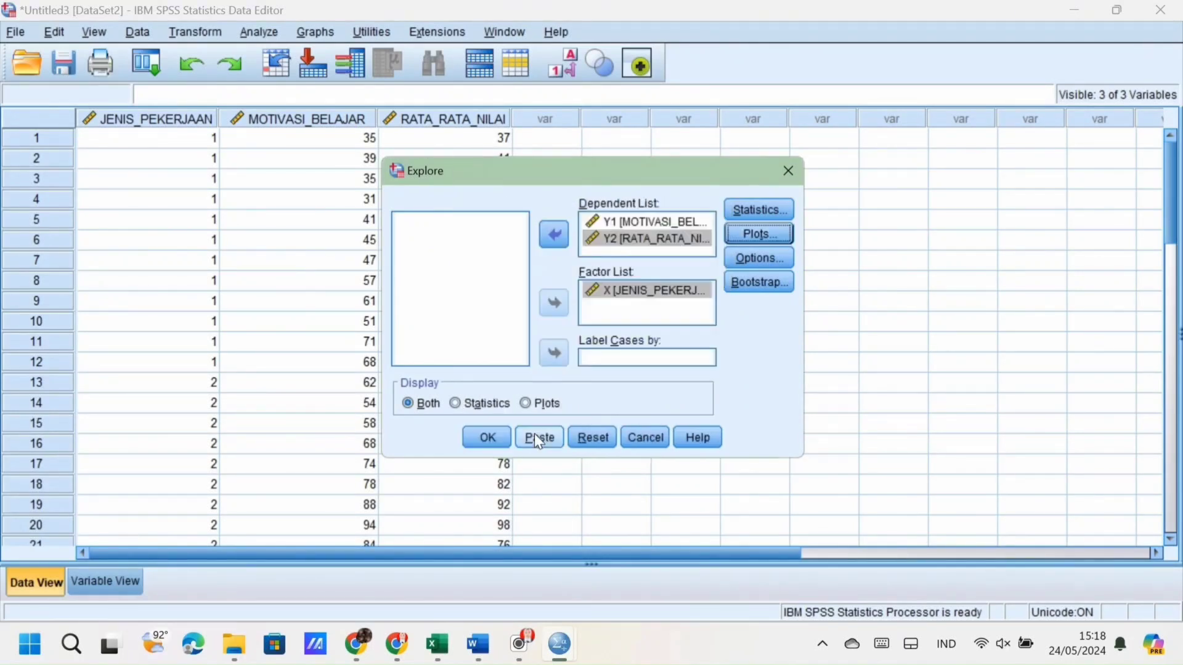
pyautogui.click(486, 438)
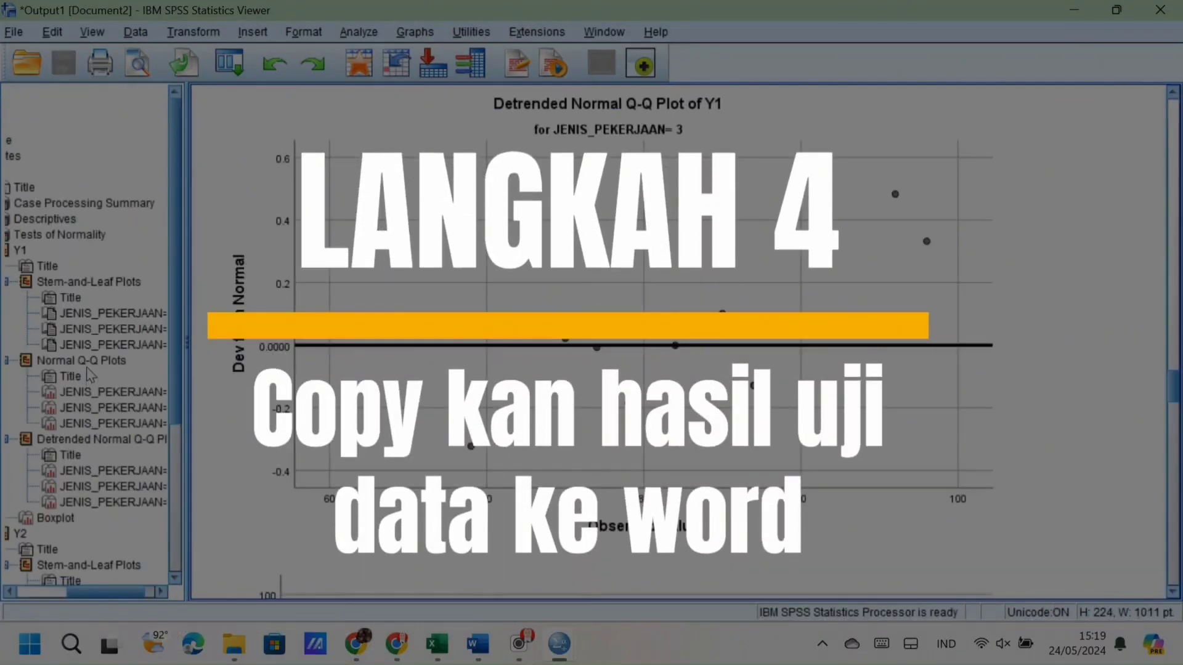
# Step: Find the Normal Q-Q plots in the output and copy the Y1 chart for JENIS_PEKERJAAN = 1
pyautogui.click(86, 361)
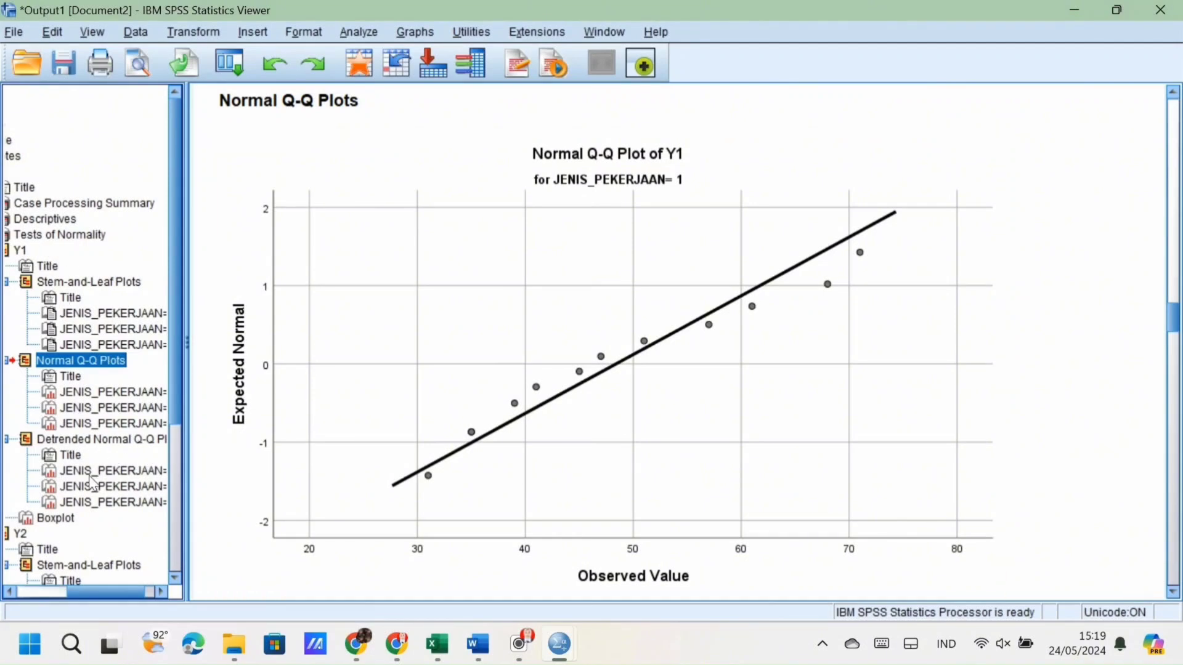
pyautogui.scroll(-3, 93, 483)
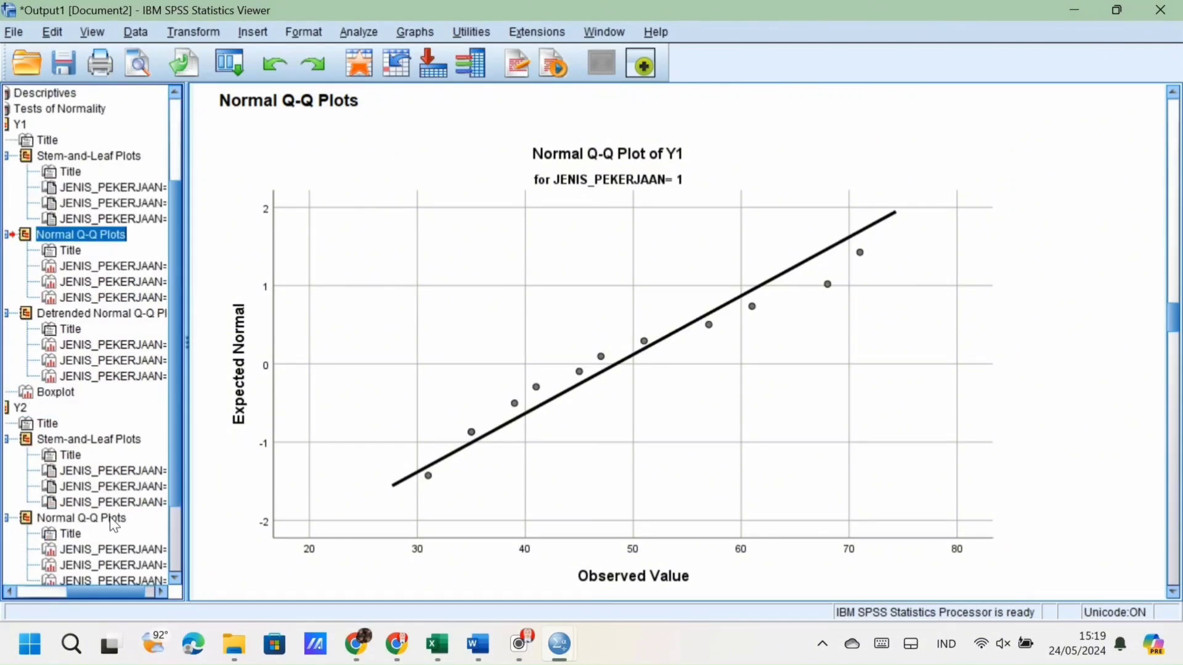
pyautogui.click(114, 524)
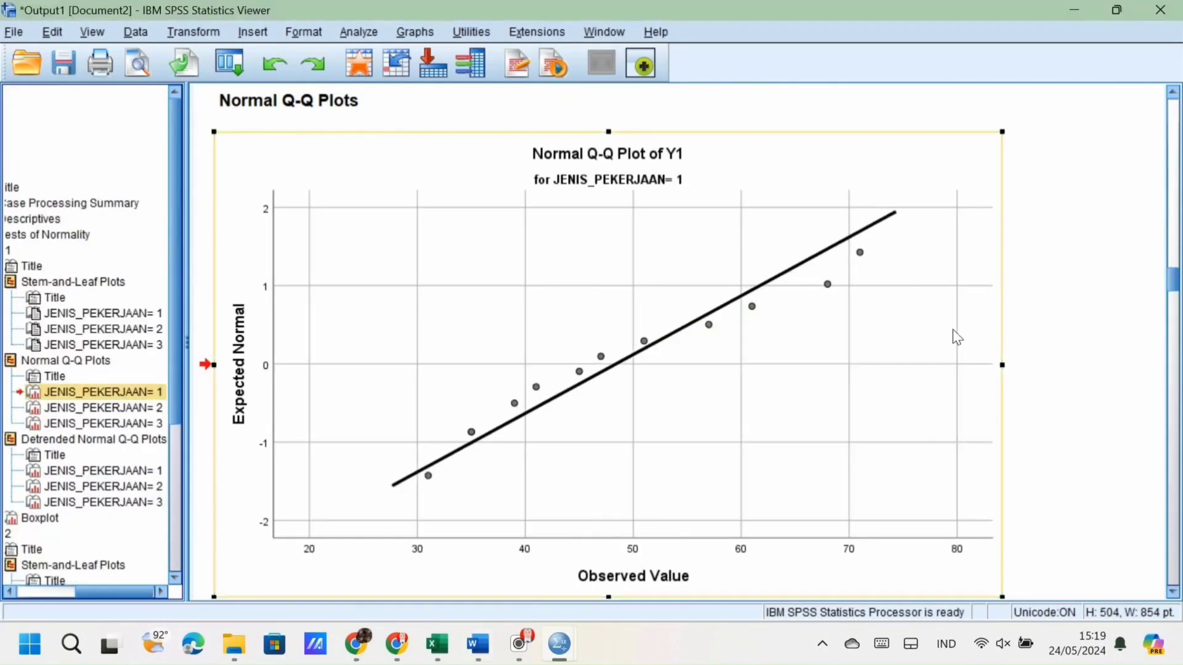
pyautogui.rightClick(727, 373)
pyautogui.click(734, 404)
# Step: Switch to the Word document and add the line "HASIL UJI NORMALITAS :" below the hypotheses
pyautogui.click(493, 657)
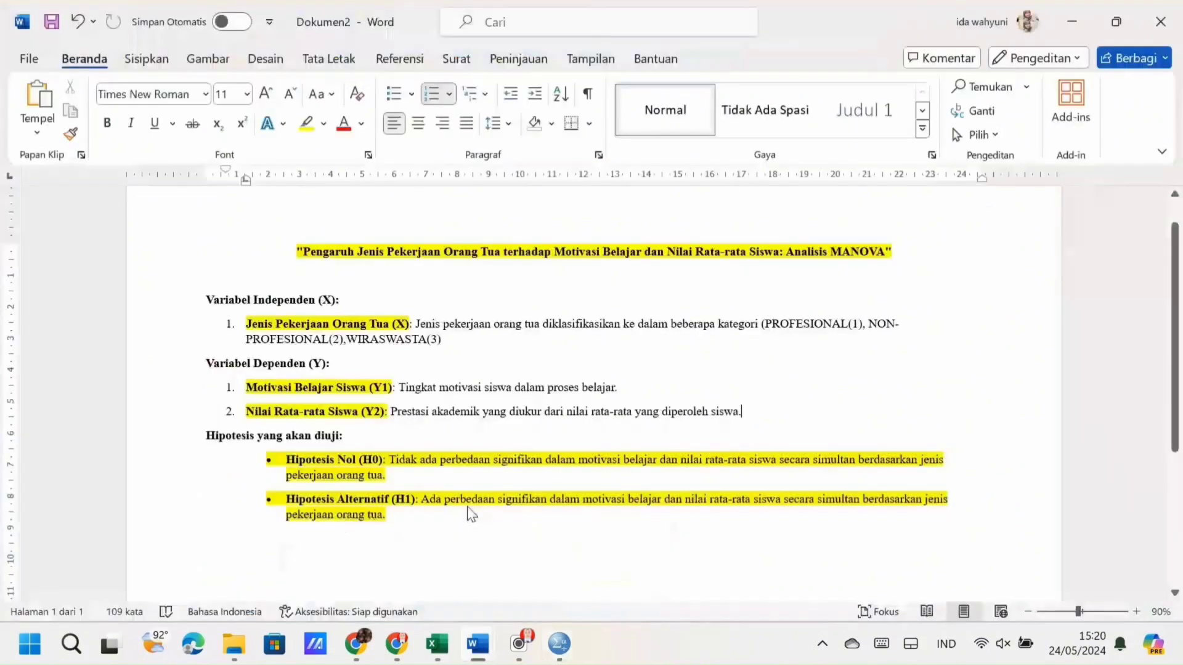
pyautogui.write('HASIL ')
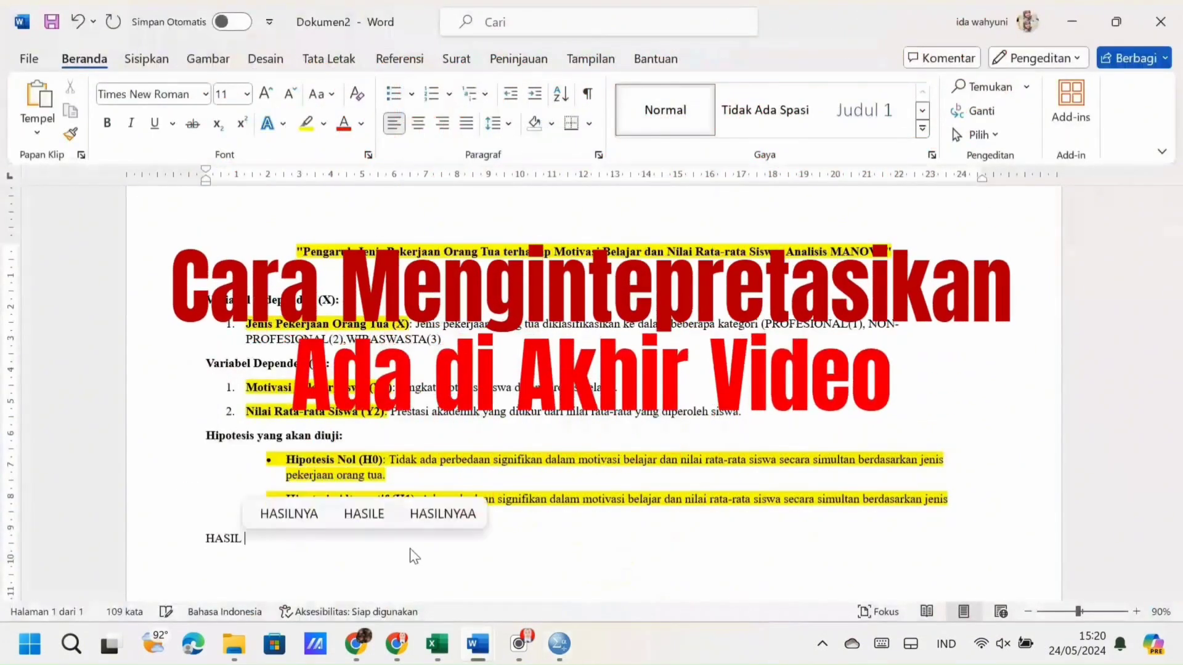
pyautogui.write('UJI NORMA')
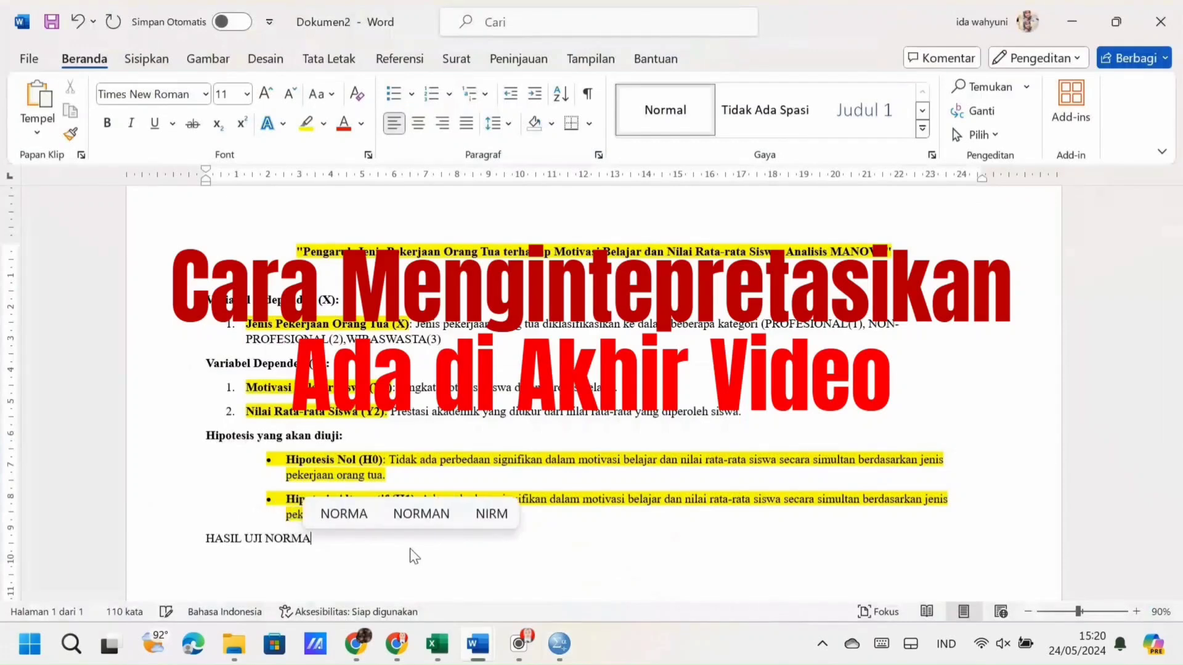
pyautogui.write('LITAS :')
pyautogui.press('Return')
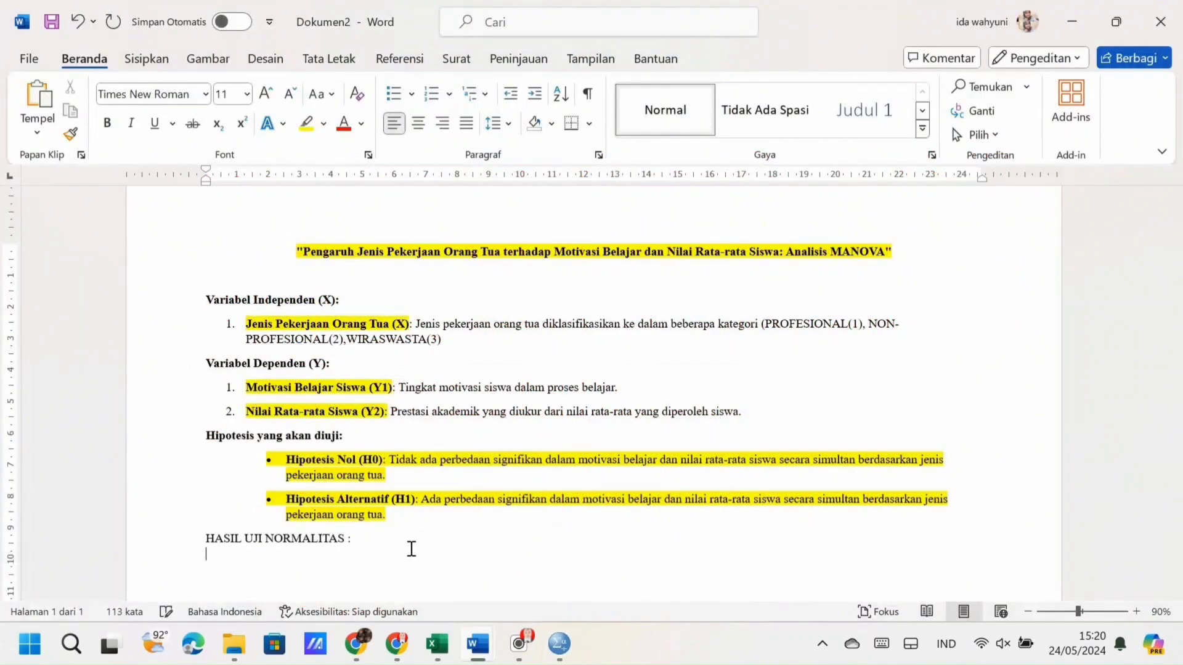
# Step: Paste the copied Q-Q plot as a picture below the HASIL UJI NORMALITAS line
pyautogui.rightClick(310, 567)
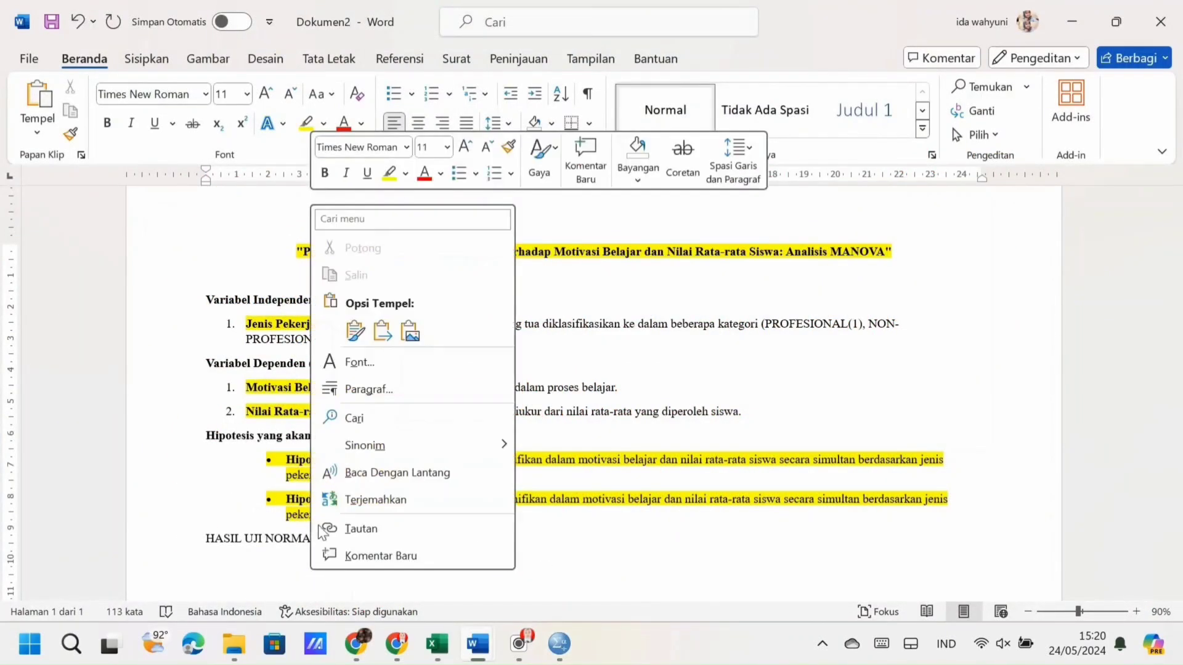
pyautogui.click(410, 332)
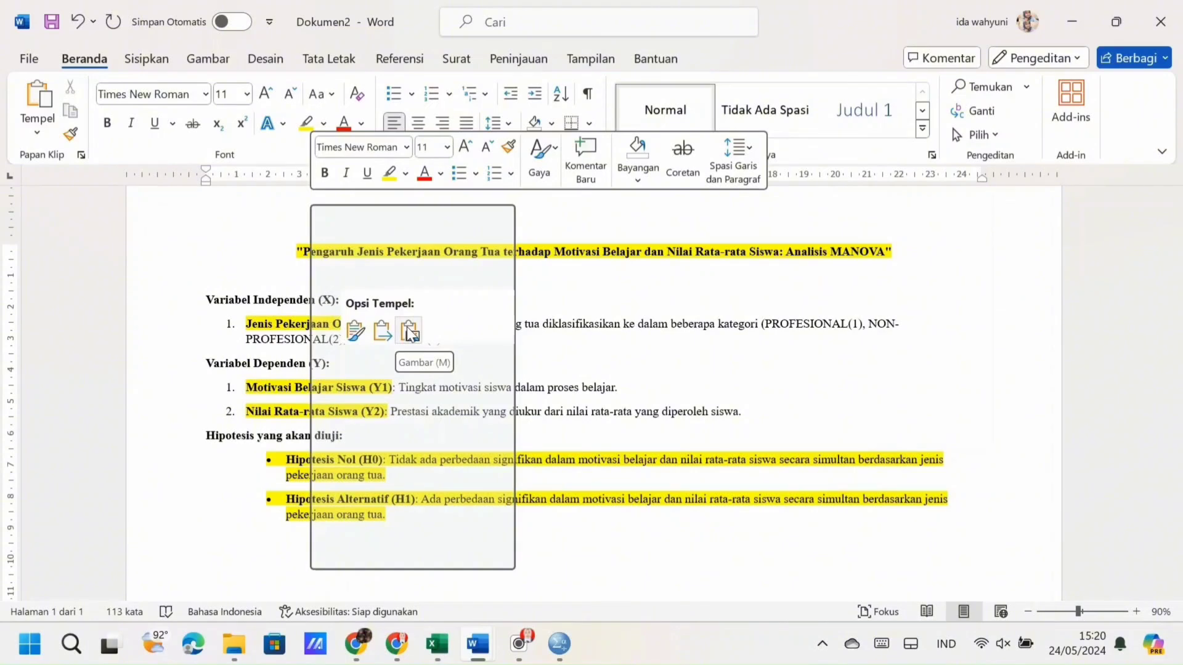
pyautogui.click(410, 333)
pyautogui.scroll(-6, 483, 468)
pyautogui.scroll(-2, 482, 469)
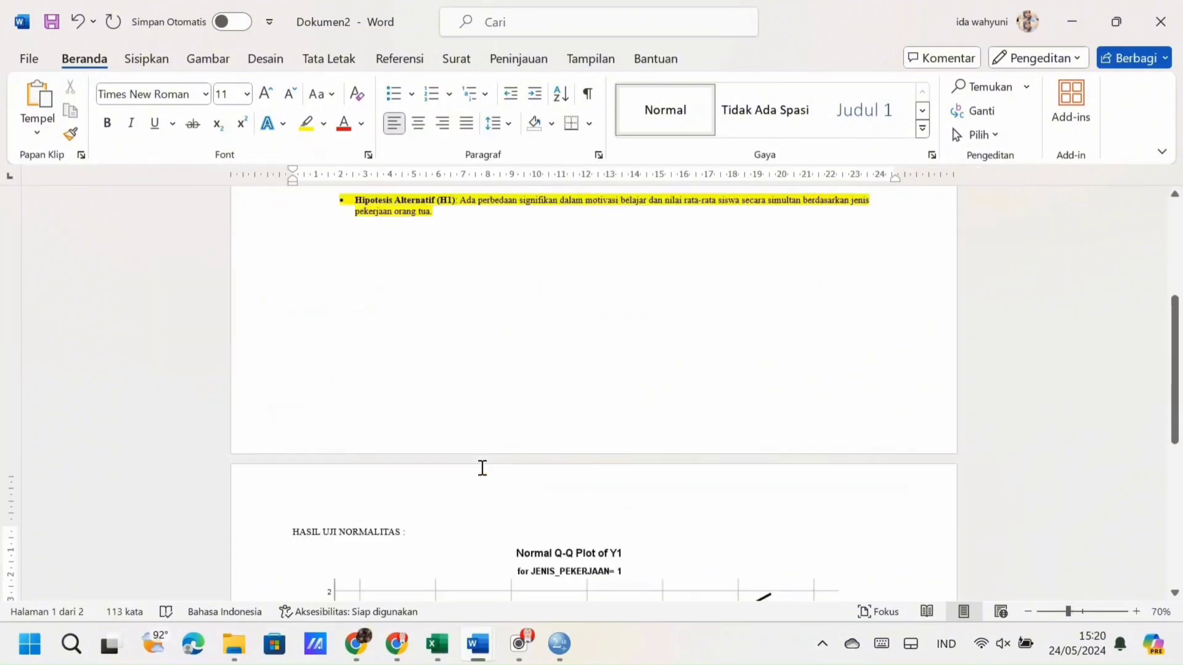
# Step: Shrink the pasted Y1 Q-Q plot proportionally to about 16 cm wide below the HASIL UJI NORMALITAS line
pyautogui.scroll(-5, 483, 469)
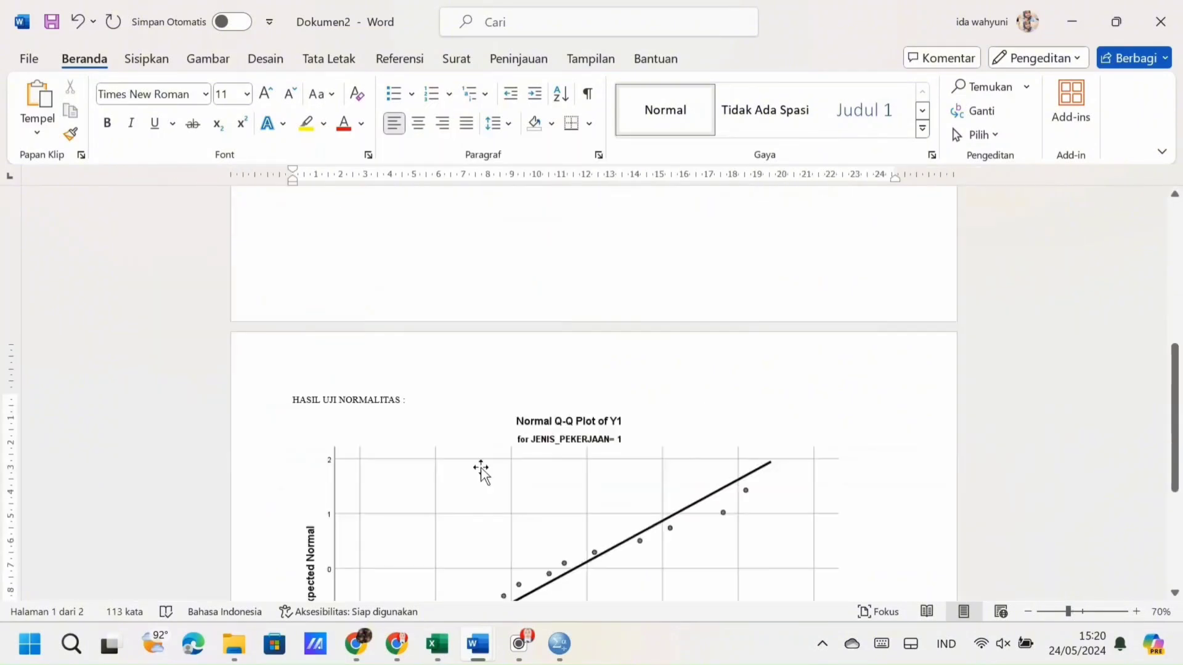
pyautogui.click(808, 530)
pyautogui.moveTo(848, 549); pyautogui.dragTo(650, 491)
pyautogui.scroll(2, 649, 491)
pyautogui.click(740, 443)
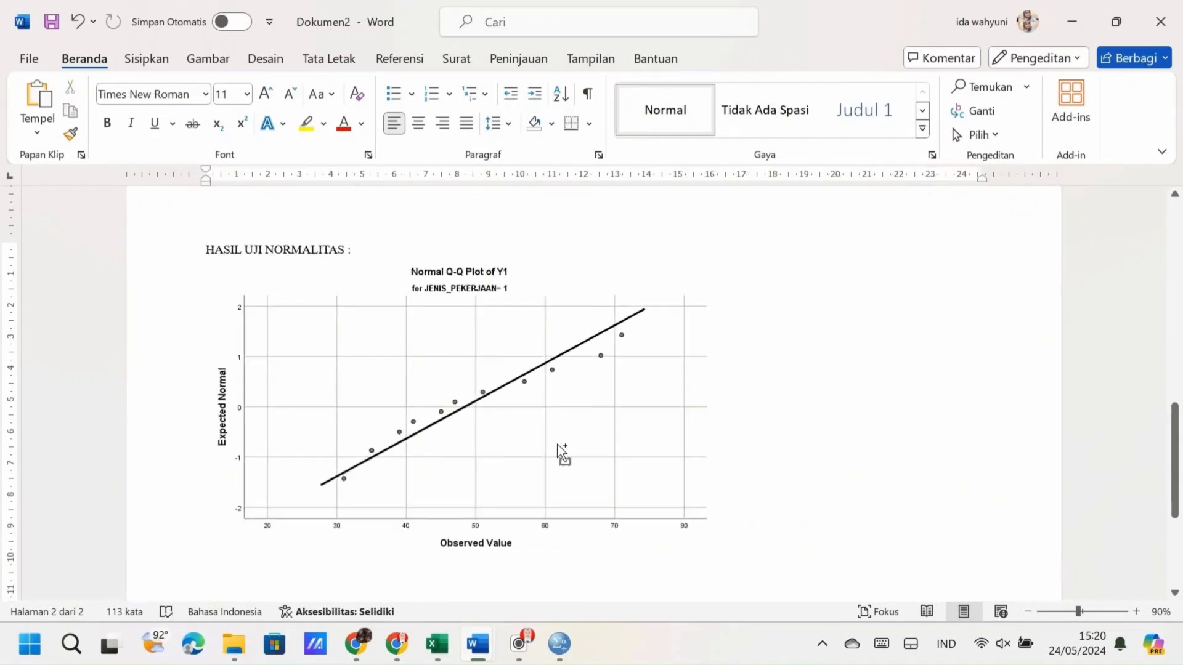
# Step: Switch to the SPSS output and copy the Normal Q-Q plot of Y2 for JENIS_PEKERJAAN = 1
pyautogui.moveTo(559, 643)
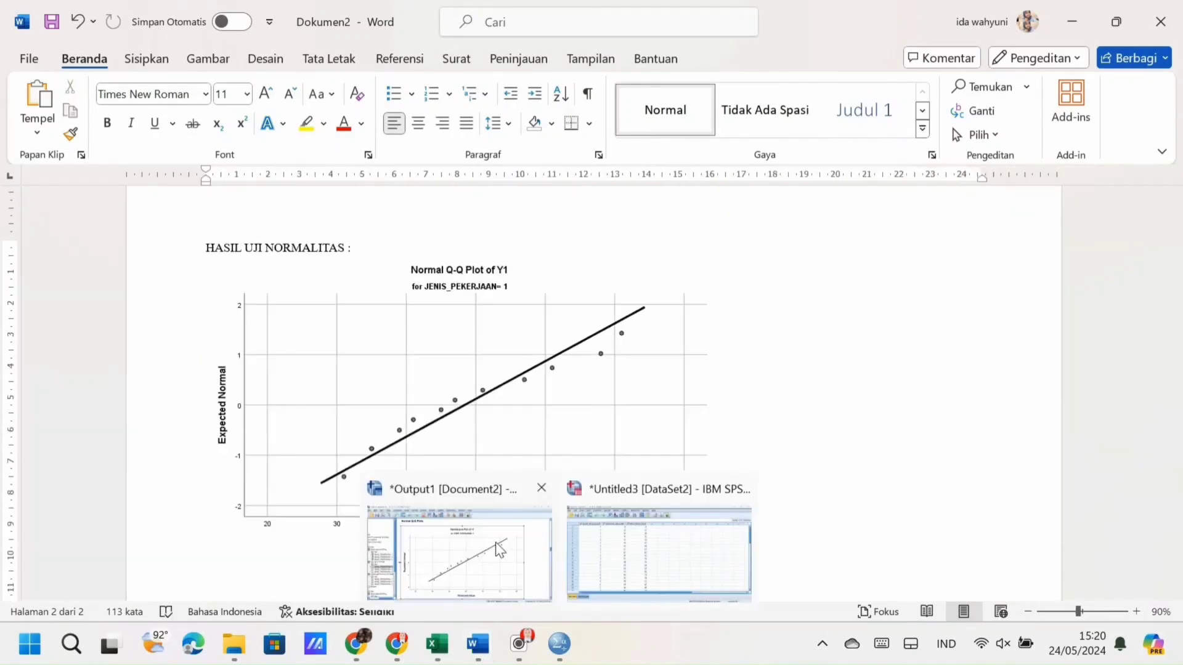
pyautogui.click(495, 542)
pyautogui.scroll(-3, 81, 462)
pyautogui.click(98, 519)
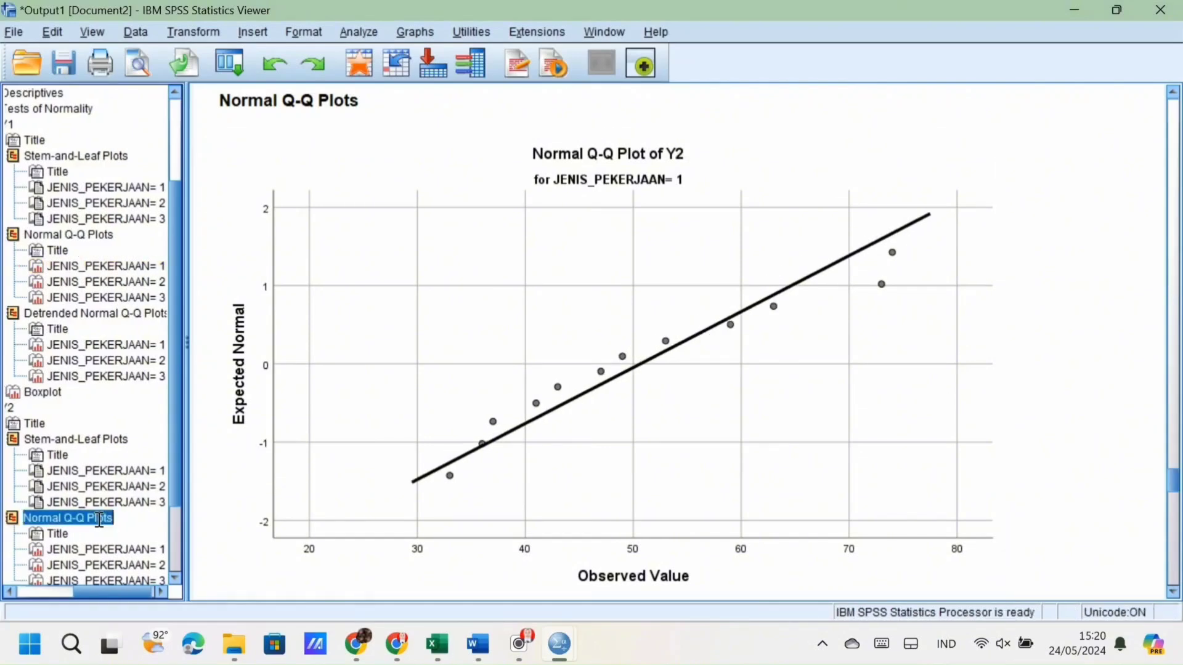
pyautogui.rightClick(375, 420)
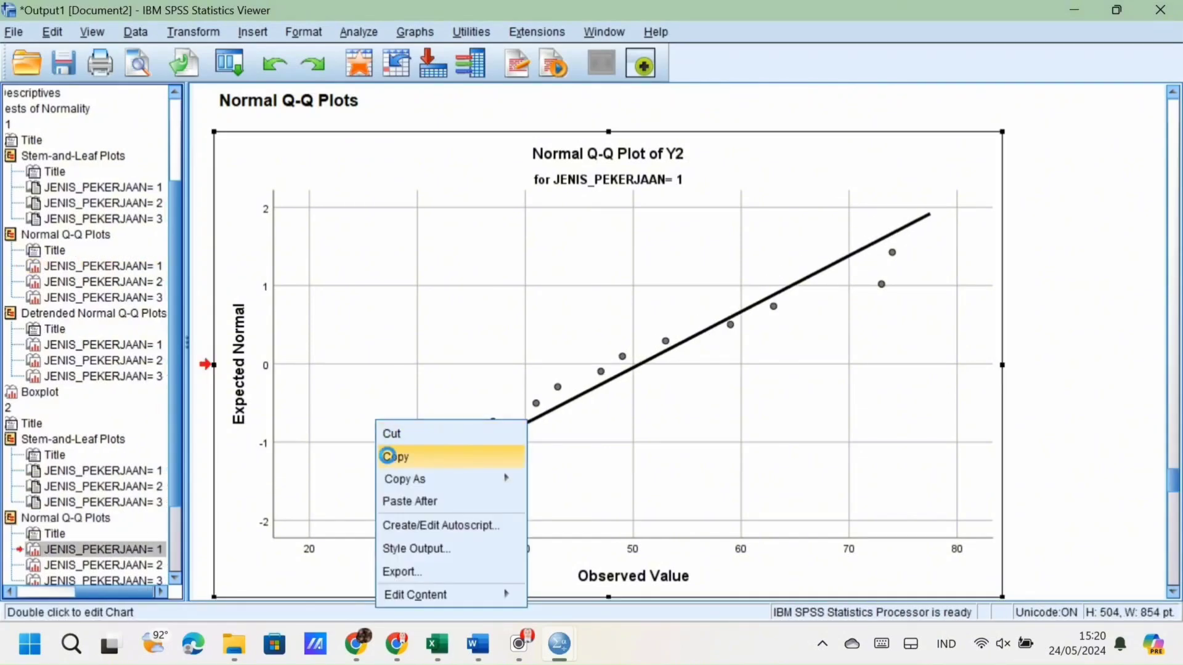
pyautogui.click(387, 456)
# Step: Switch to the Word document Dokumen2 and paste the copied Y2 plot as a picture on a new line below the Y1 plot
pyautogui.moveTo(480, 613)
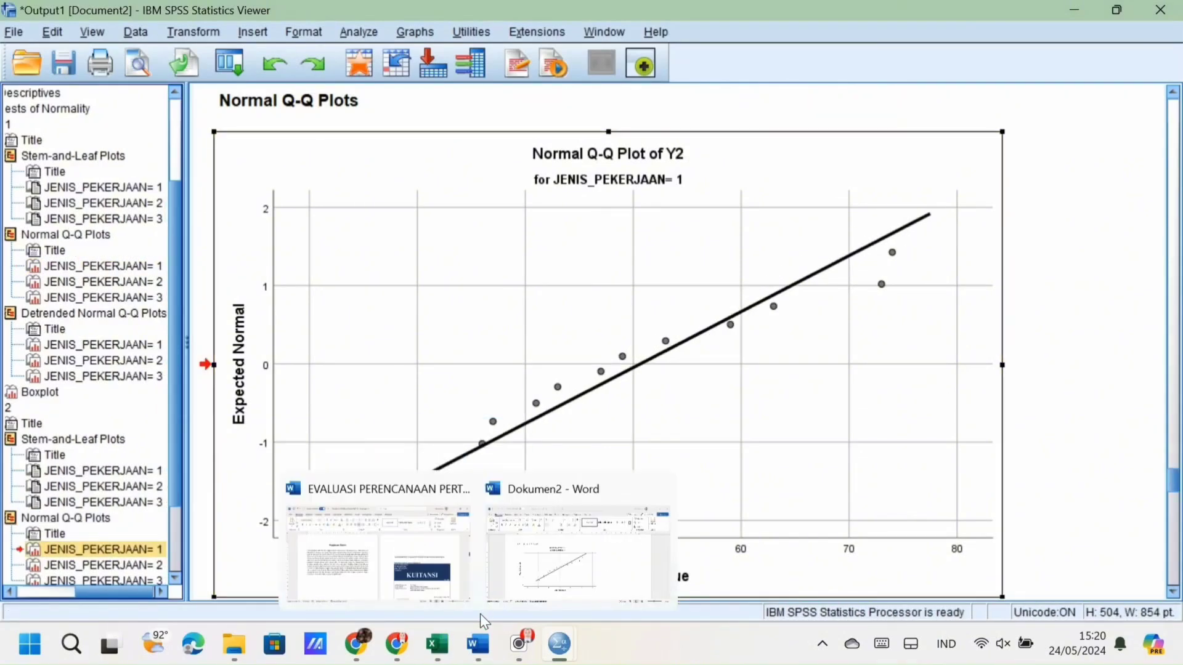
pyautogui.click(481, 610)
pyautogui.scroll(-3, 510, 443)
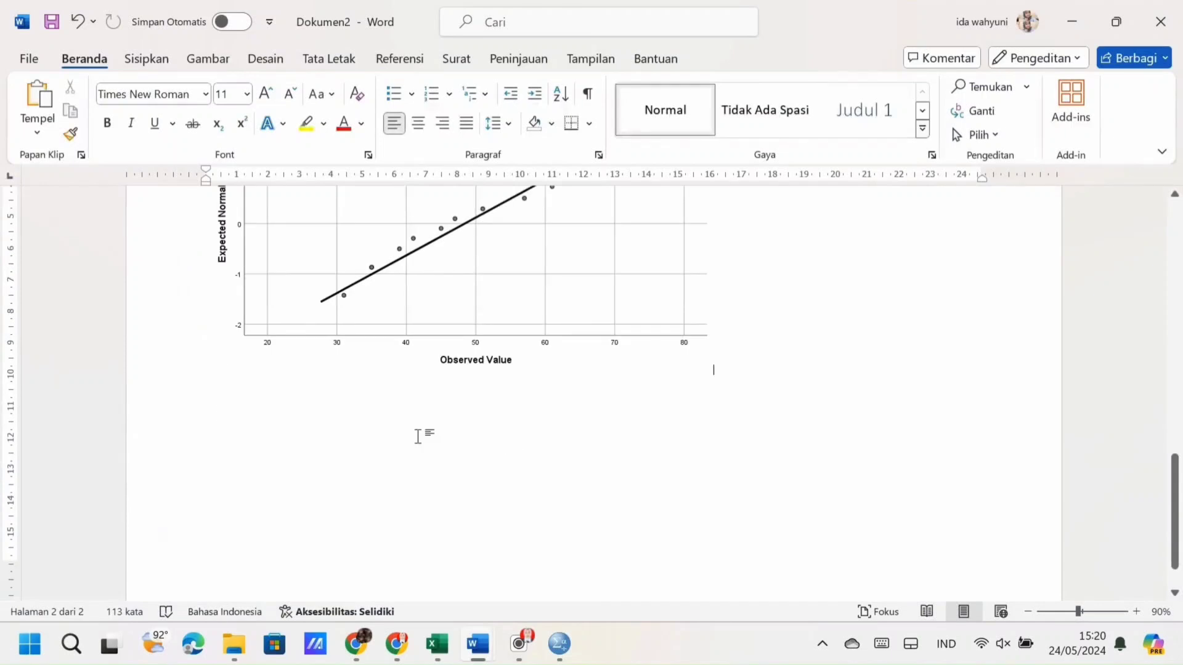
pyautogui.click(377, 424)
pyautogui.click(752, 365)
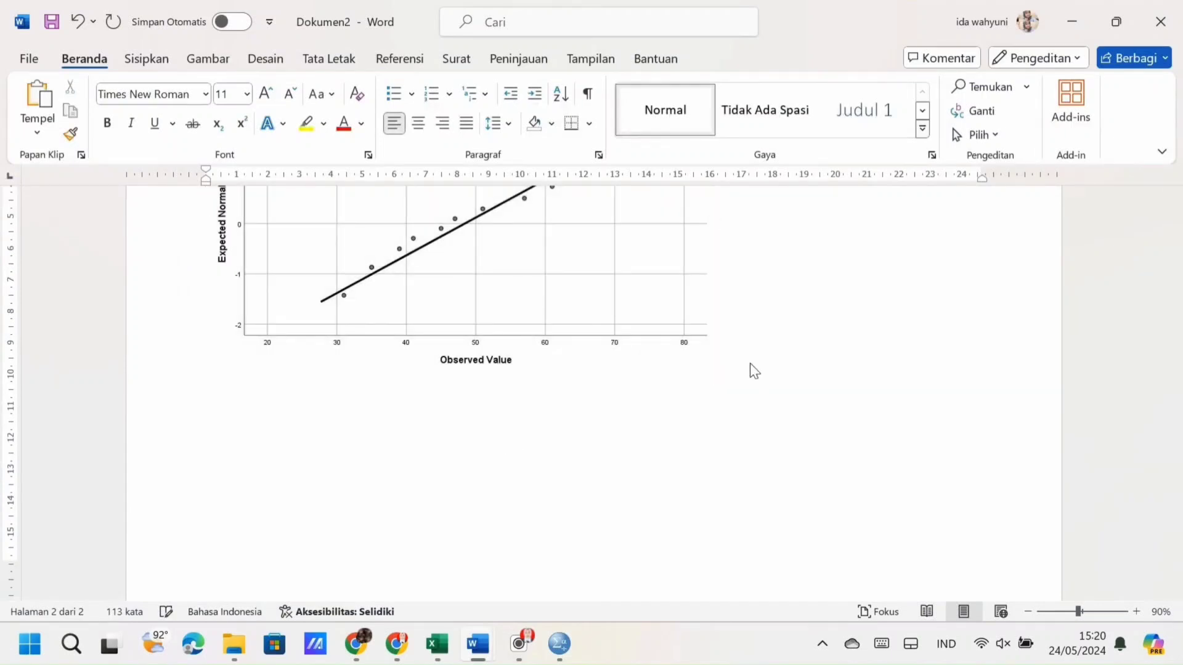
pyautogui.press('Return')
pyautogui.rightClick(304, 429)
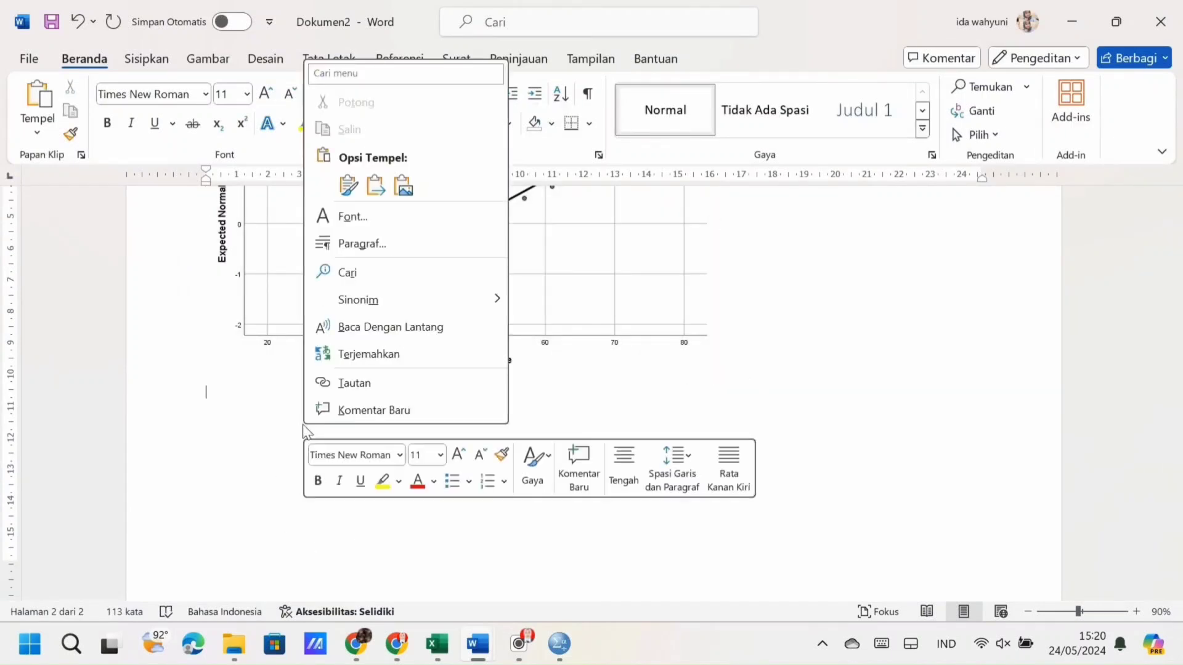
pyautogui.click(404, 185)
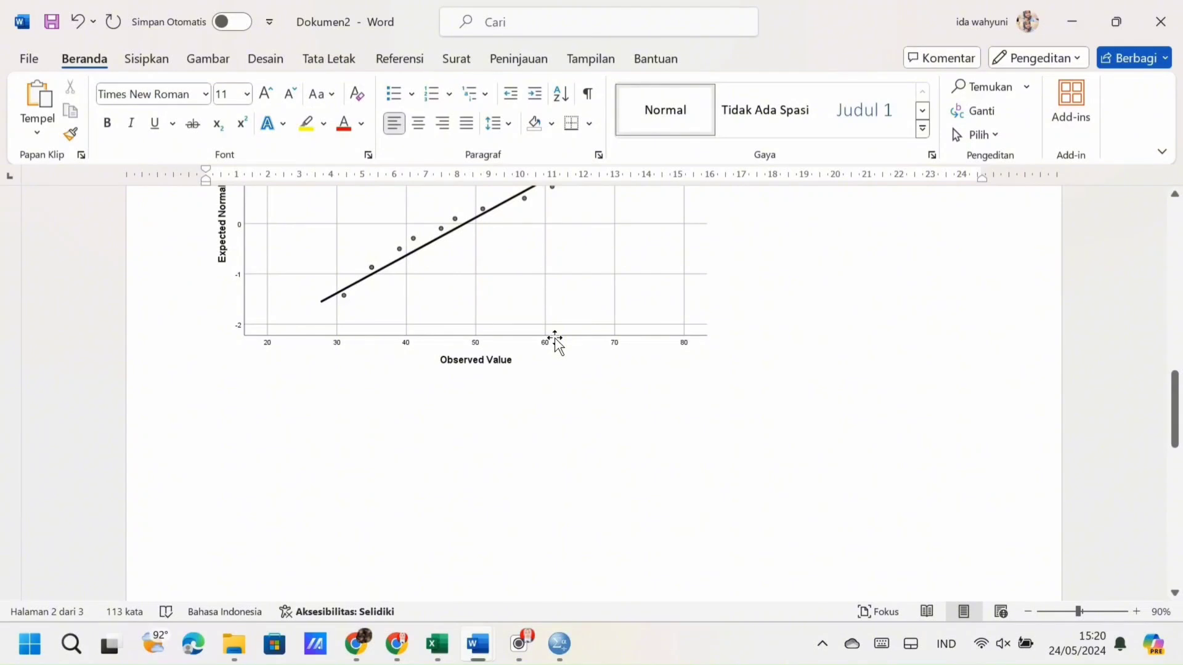
# Step: Shrink the pasted Y2 Q-Q plot proportionally in the Word document
pyautogui.scroll(-10, 555, 339)
pyautogui.click(837, 500)
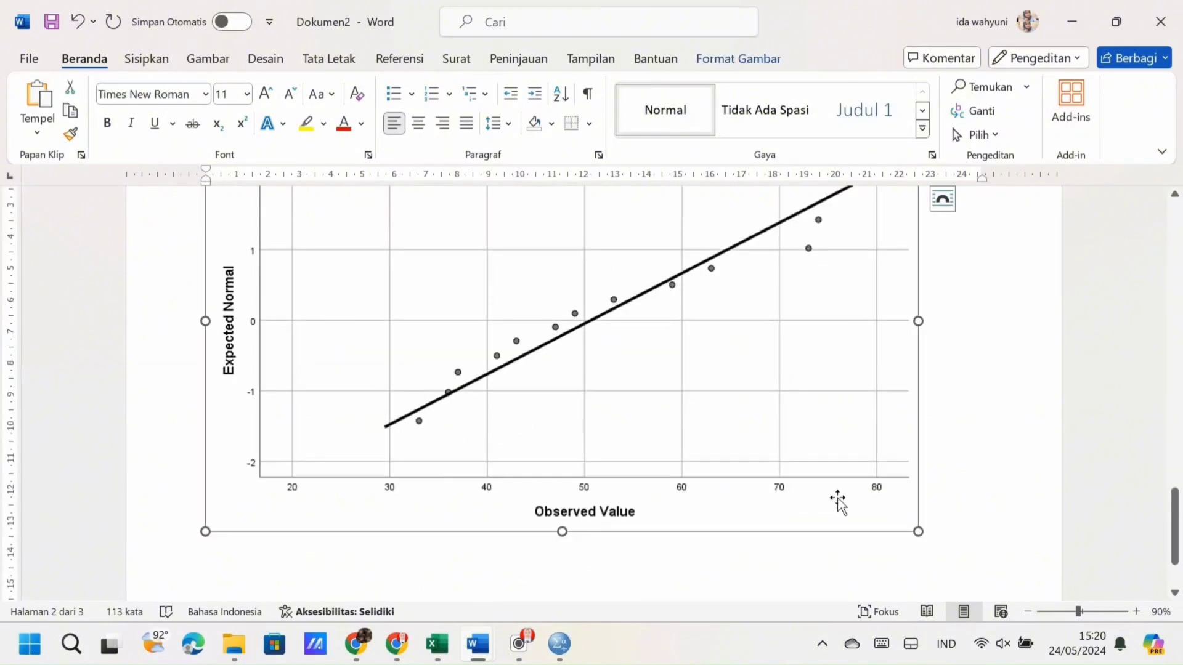
pyautogui.click(923, 528)
pyautogui.click(858, 509)
pyautogui.moveTo(918, 530); pyautogui.dragTo(611, 383)
pyautogui.scroll(2, 780, 363)
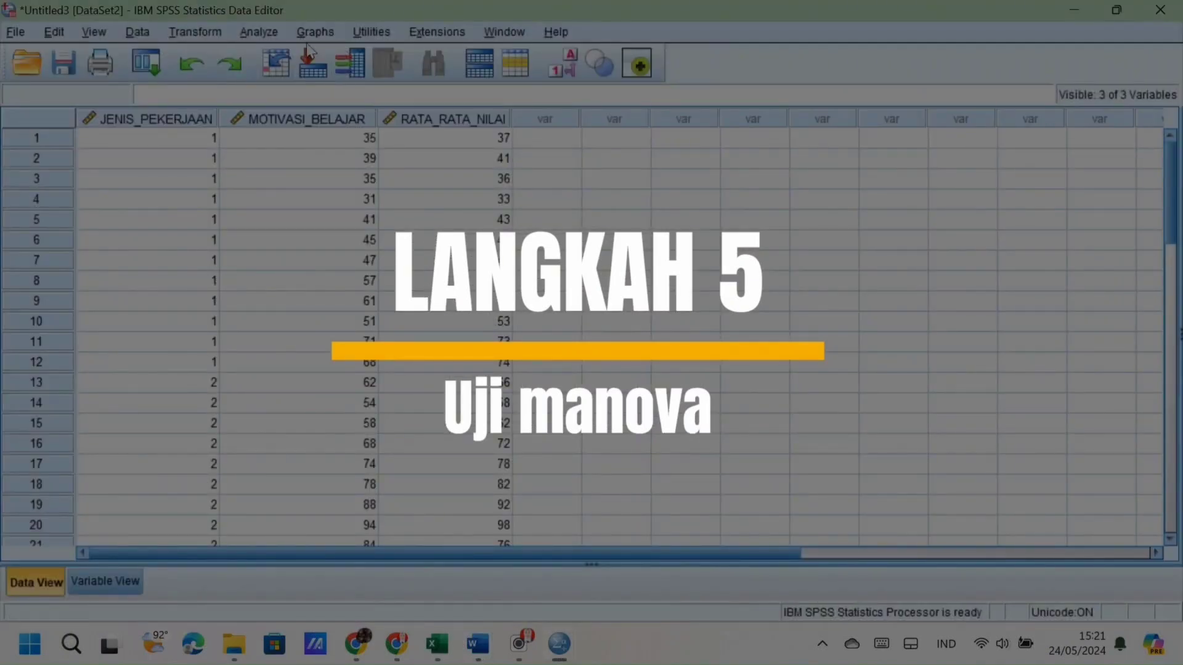
# Step: Set up a Multivariate General Linear Model with X (JENIS_PEKERJAAN) as fixed factor and Y1 and Y2 as dependent variables
pyautogui.click(262, 34)
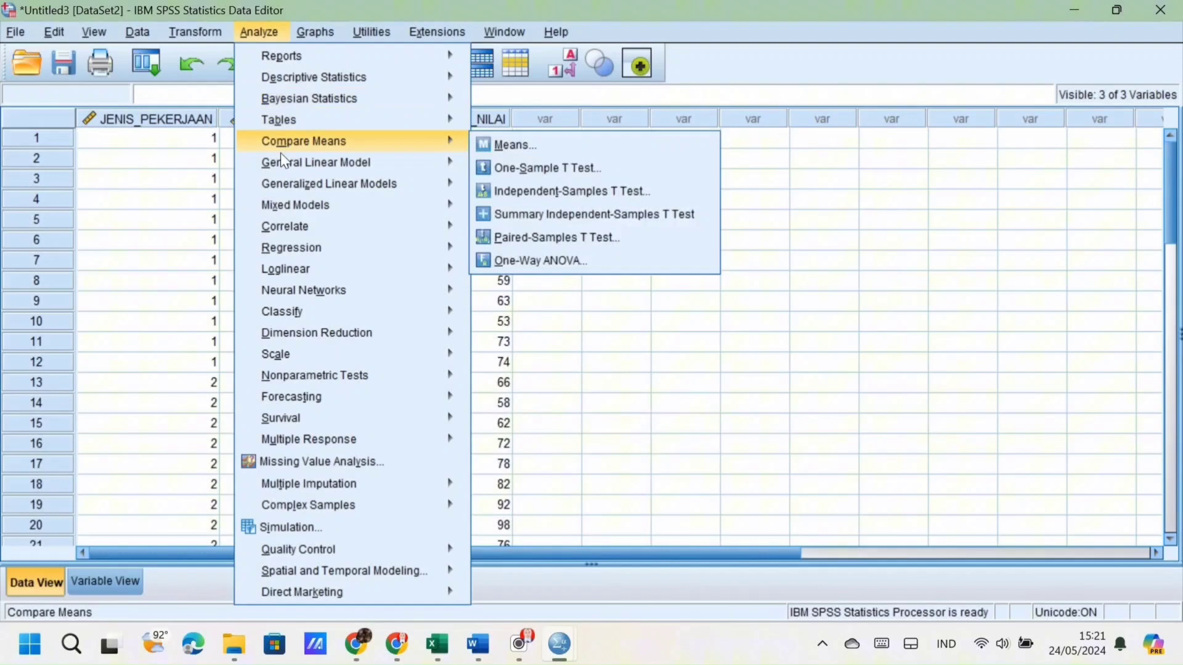
pyautogui.moveTo(281, 154)
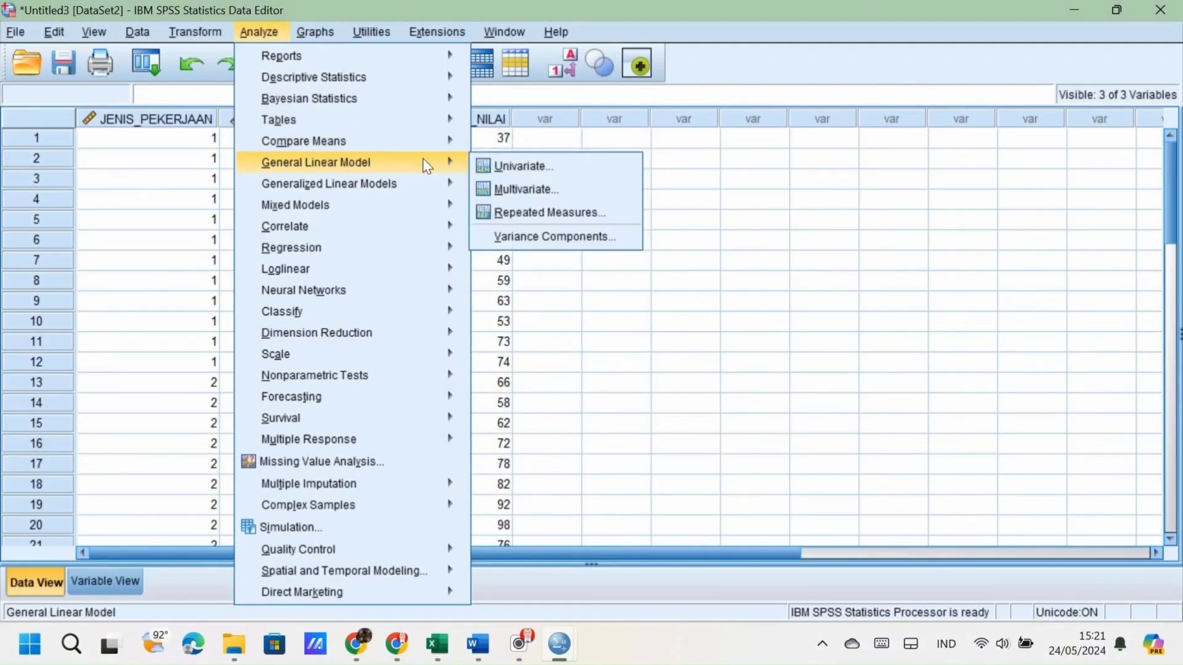
pyautogui.click(486, 186)
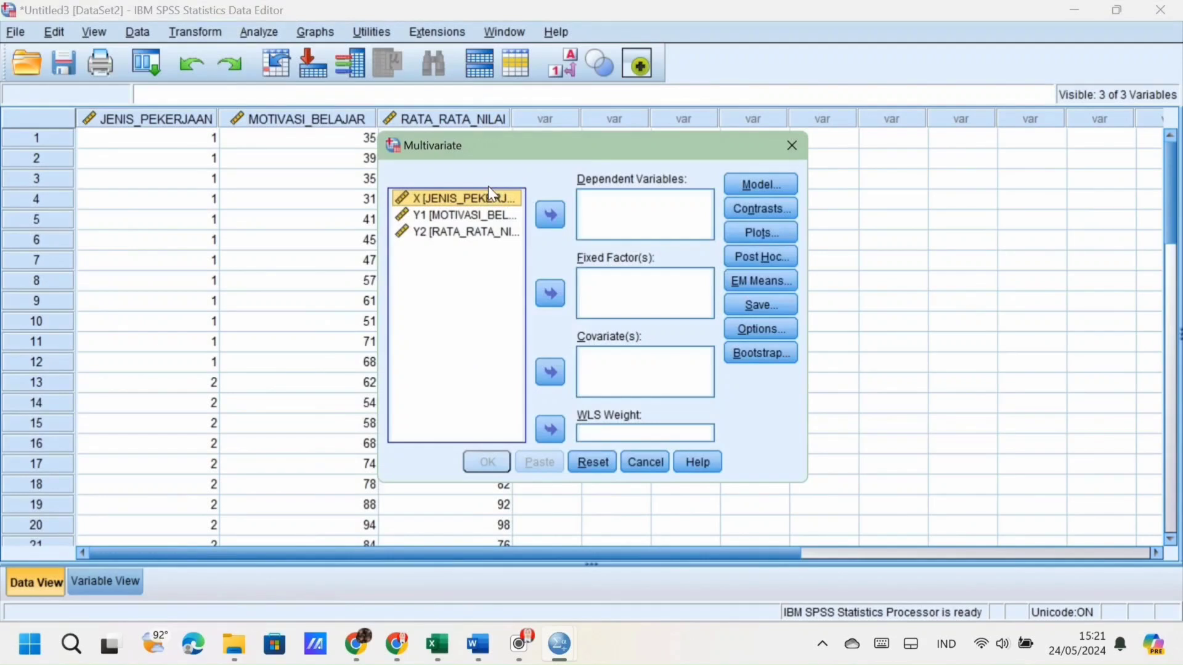
pyautogui.click(553, 290)
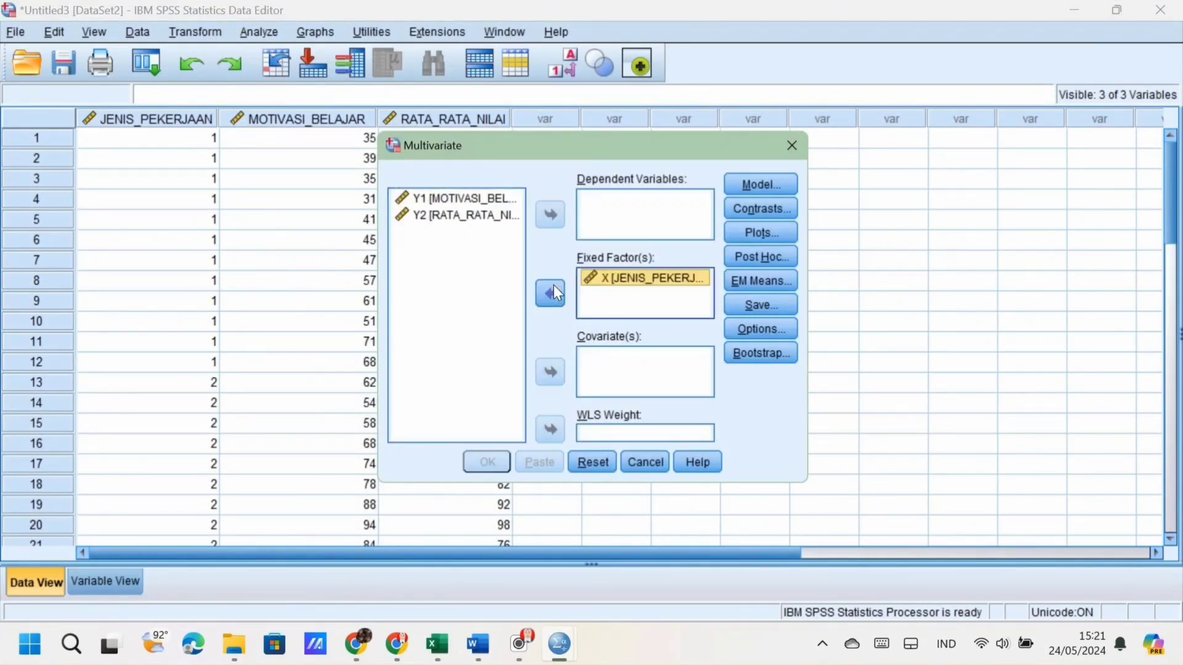
pyautogui.click(501, 196)
pyautogui.click(541, 216)
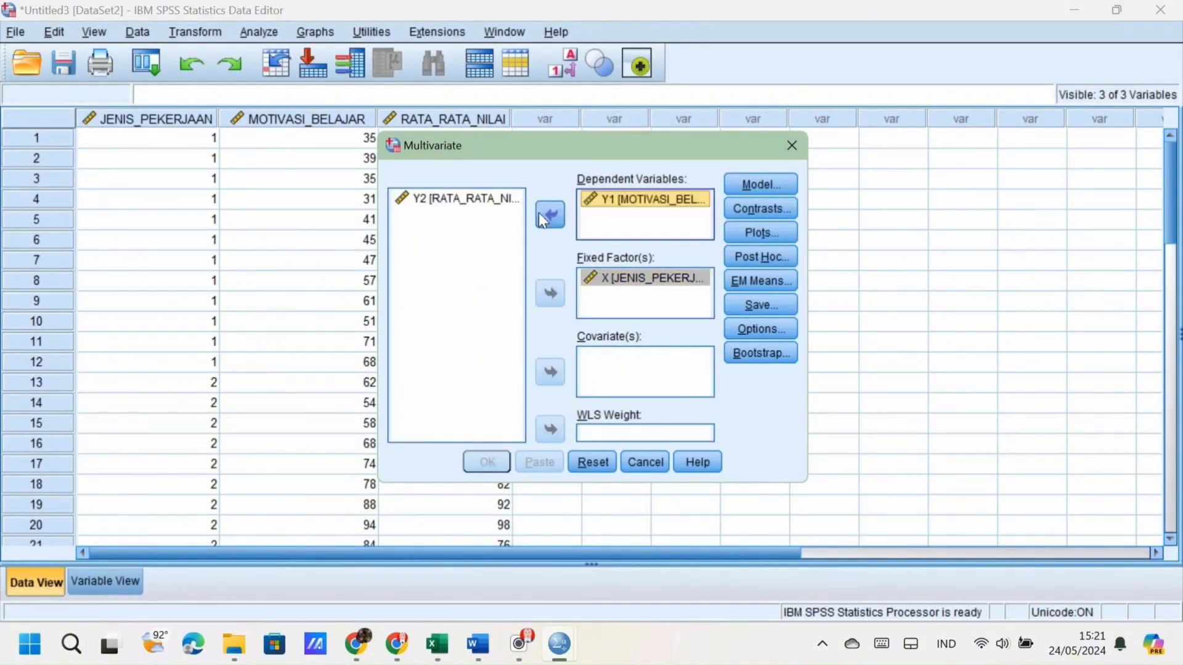
pyautogui.click(509, 201)
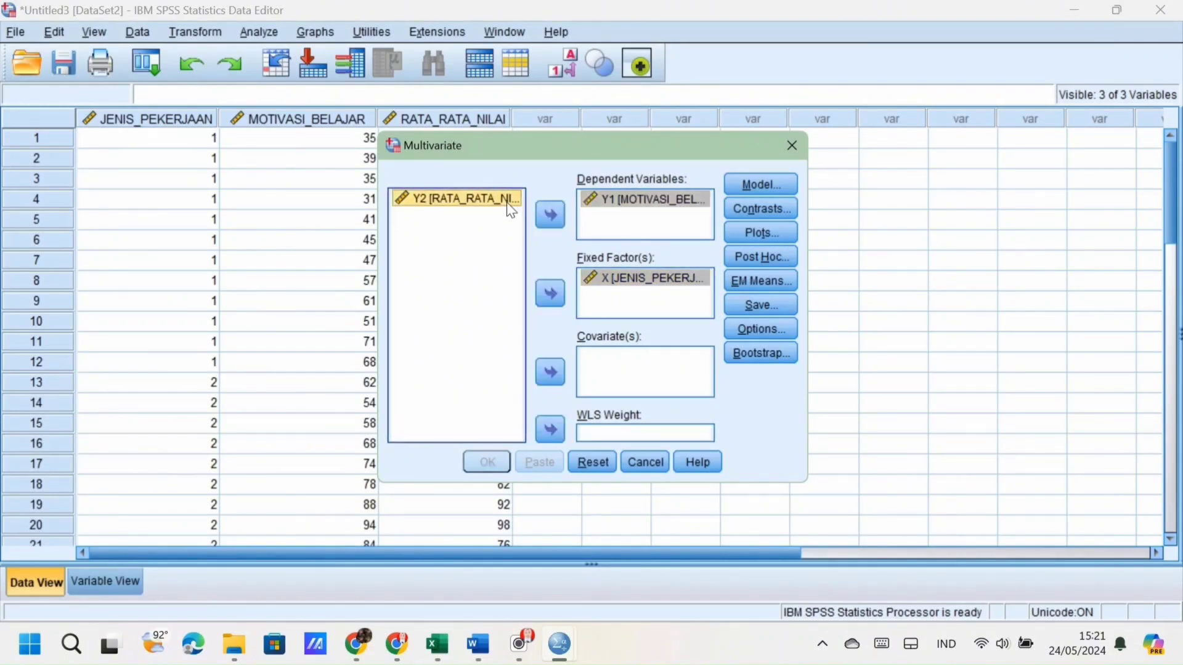
pyautogui.click(543, 217)
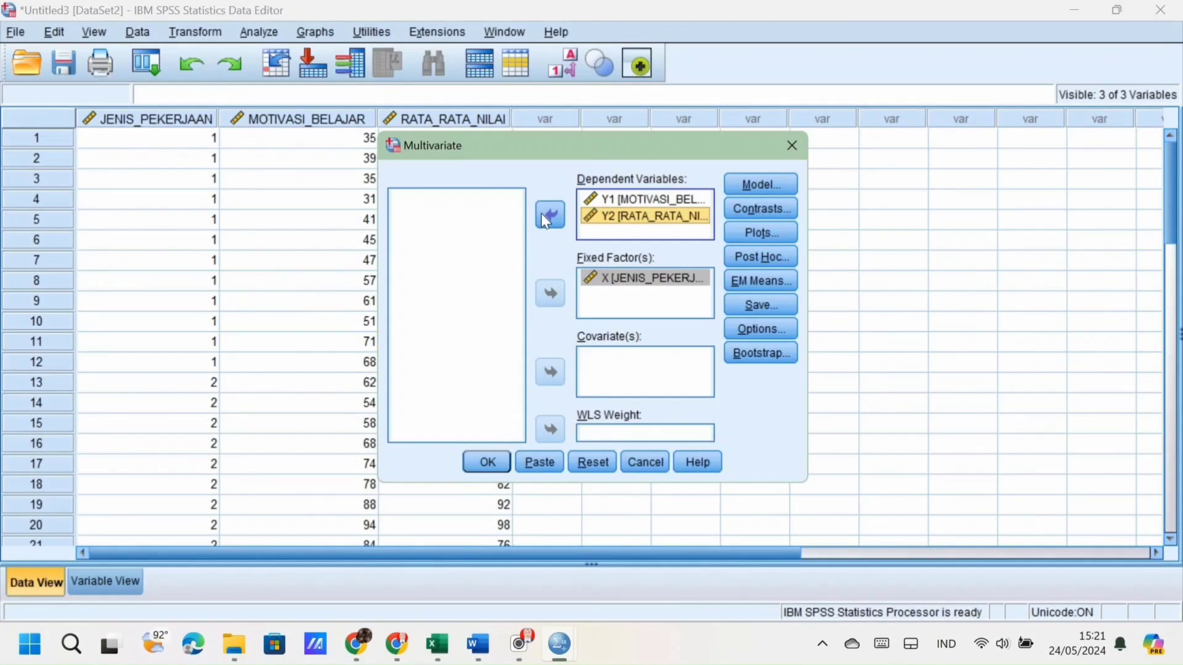
pyautogui.press('XF86AudioMute')
# Step: Add post hoc tests for JENIS_PEKERJAAN using Bonferroni and Games-Howell
pyautogui.click(783, 253)
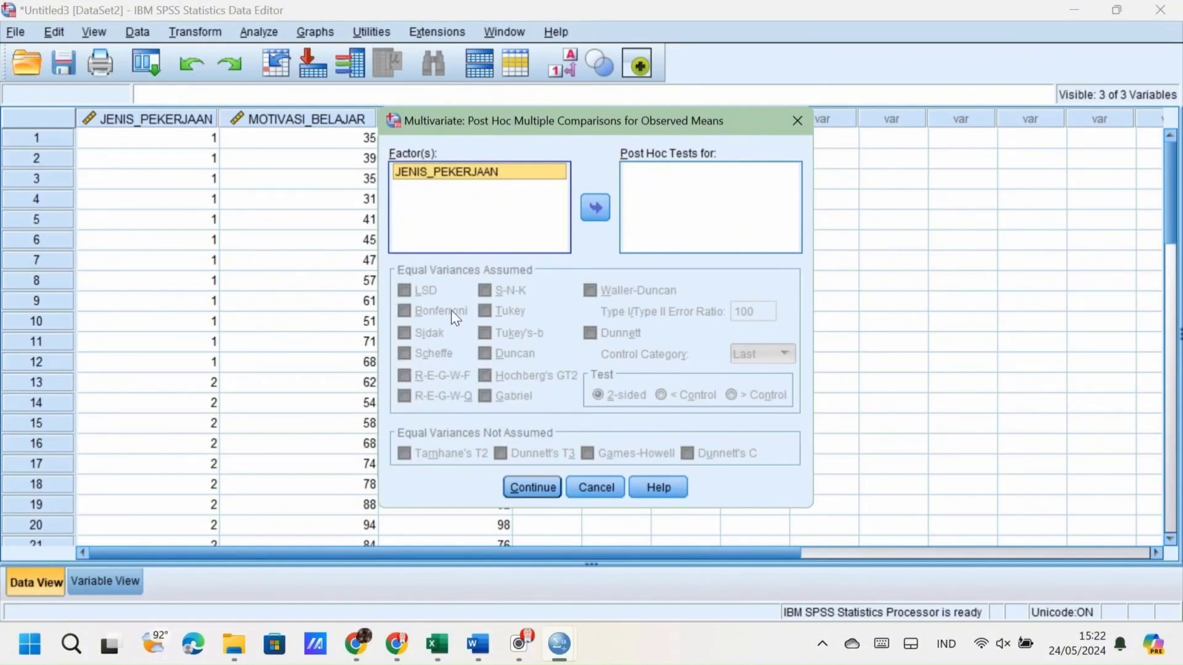
pyautogui.click(596, 208)
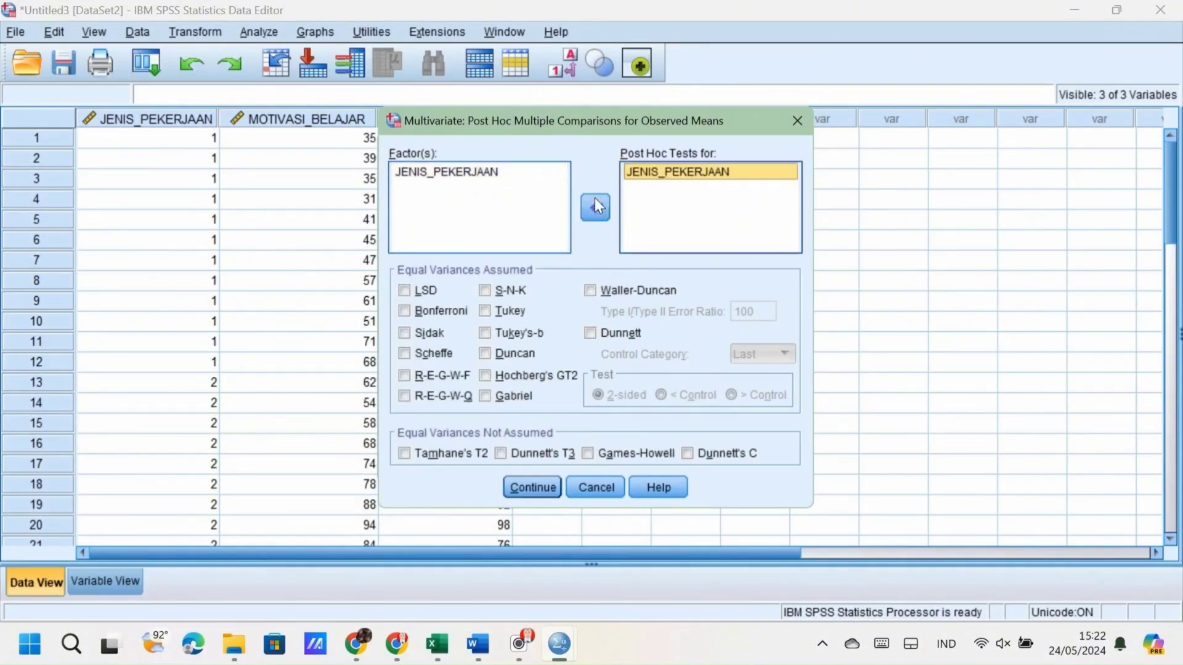
pyautogui.click(409, 304)
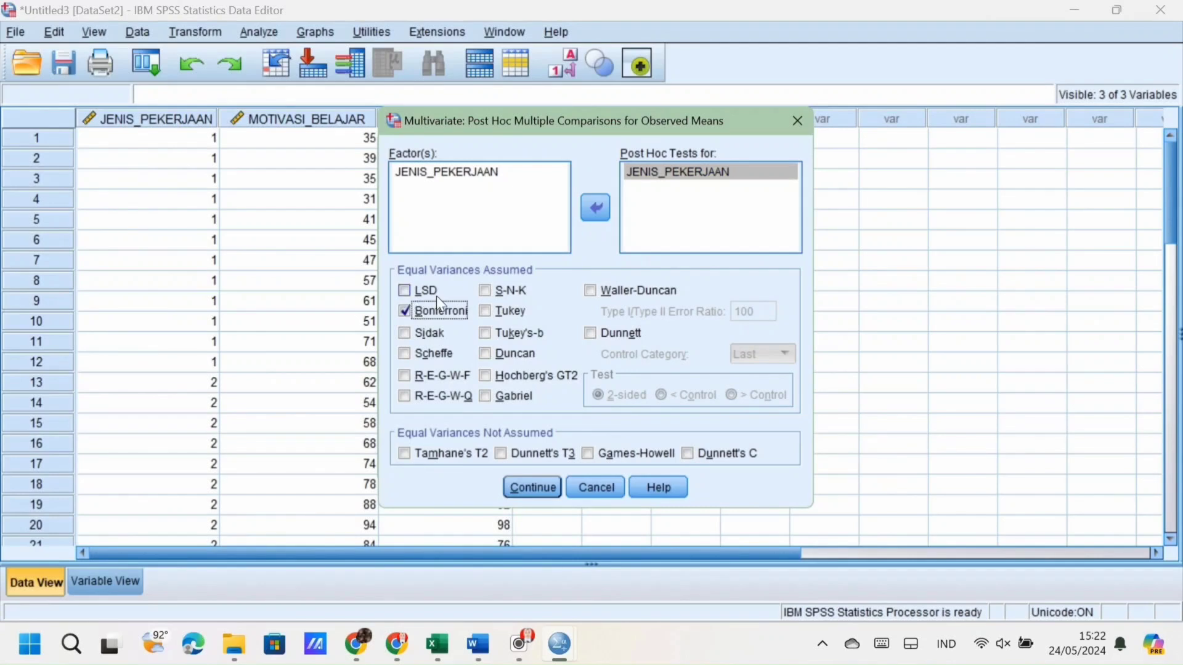
pyautogui.click(589, 454)
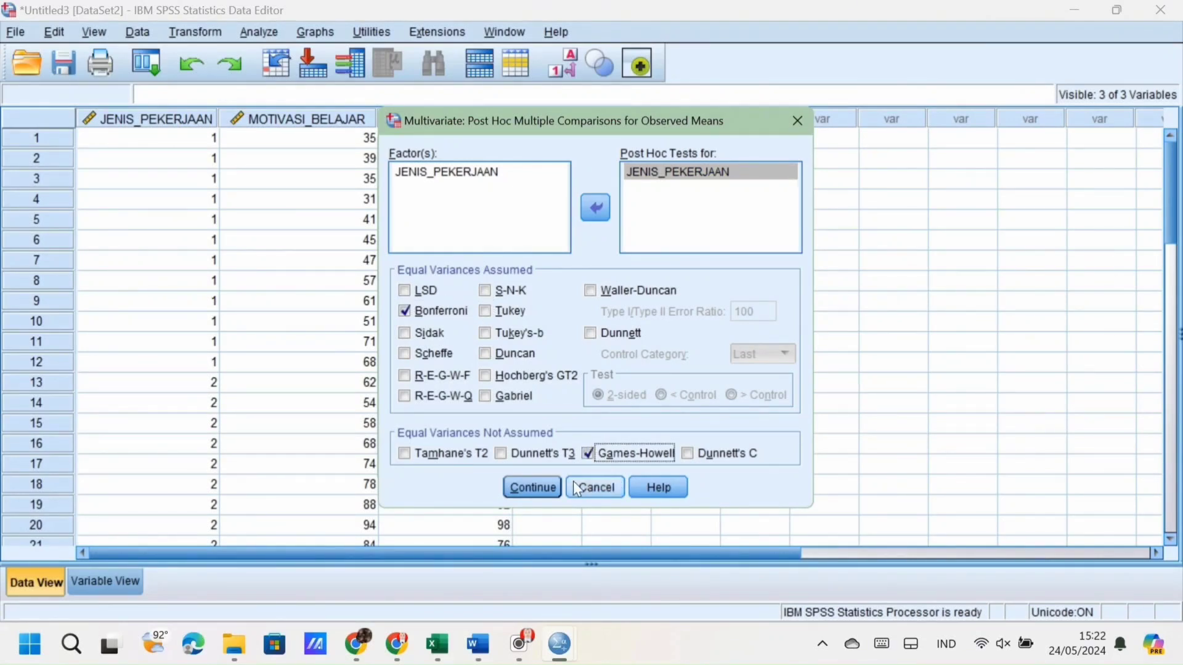
pyautogui.click(552, 483)
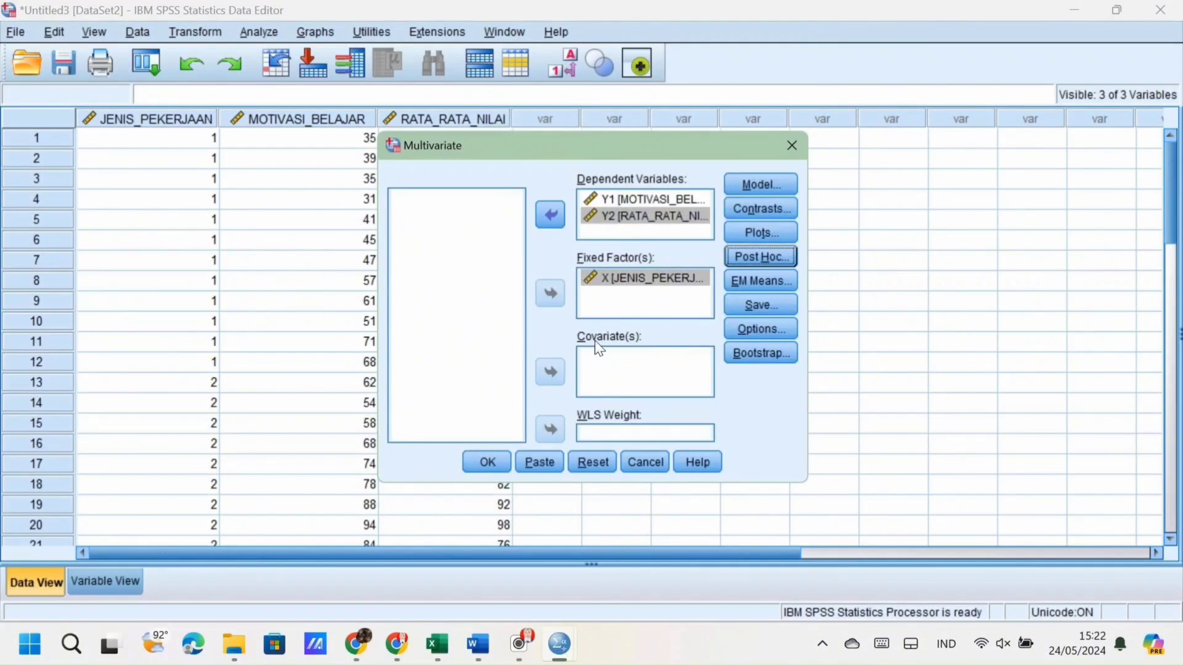
# Step: Enable descriptive statistics and homogeneity tests for the multivariate analysis and run it
pyautogui.click(758, 328)
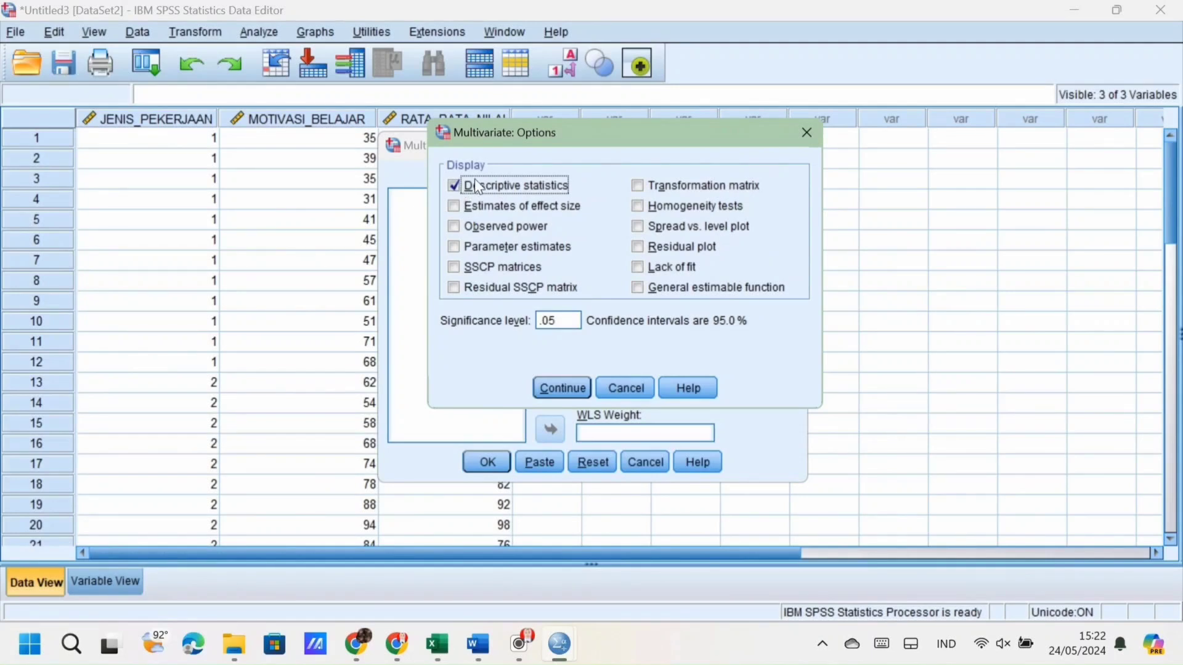
pyautogui.click(646, 211)
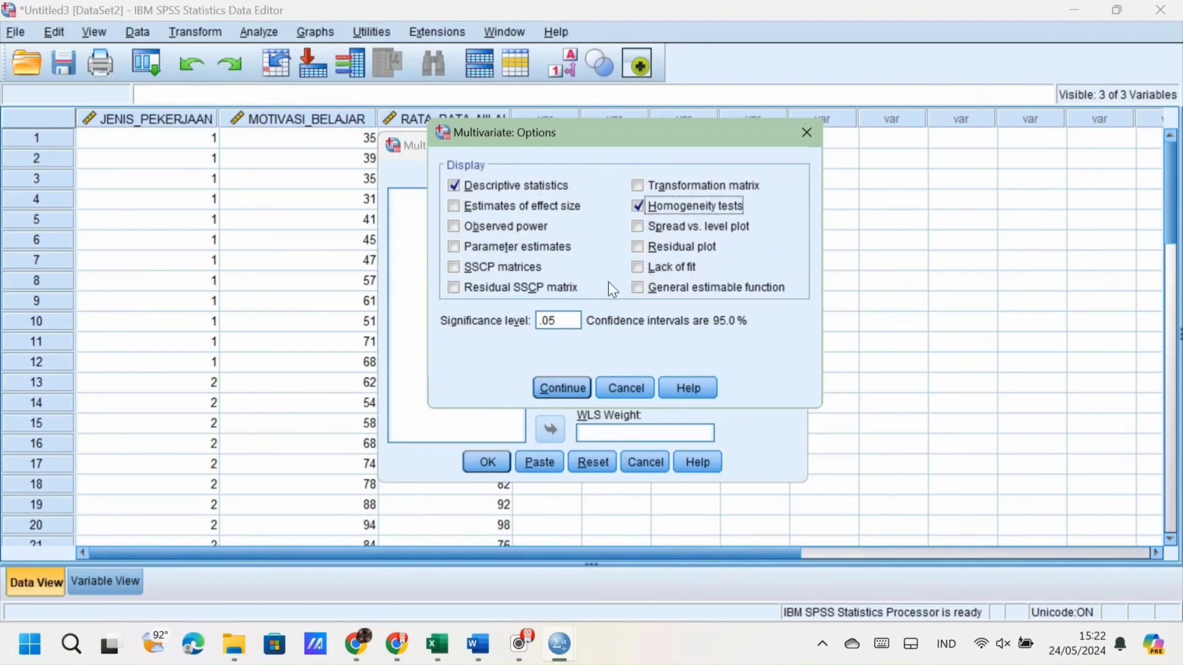
pyautogui.click(590, 387)
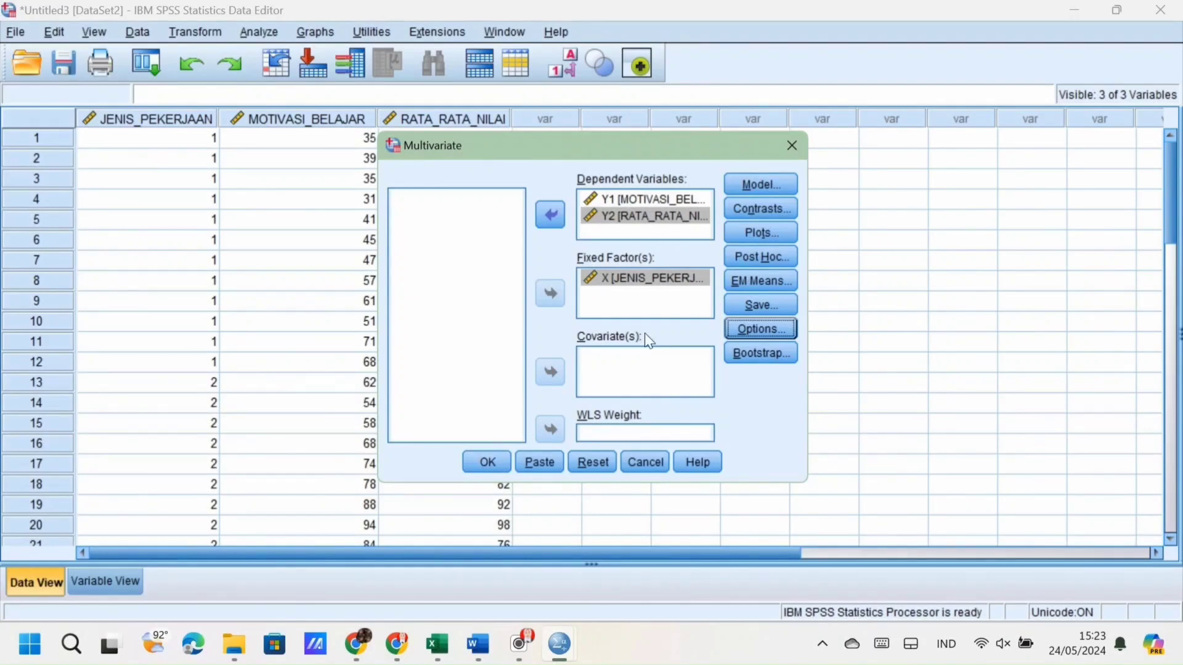
pyautogui.click(473, 459)
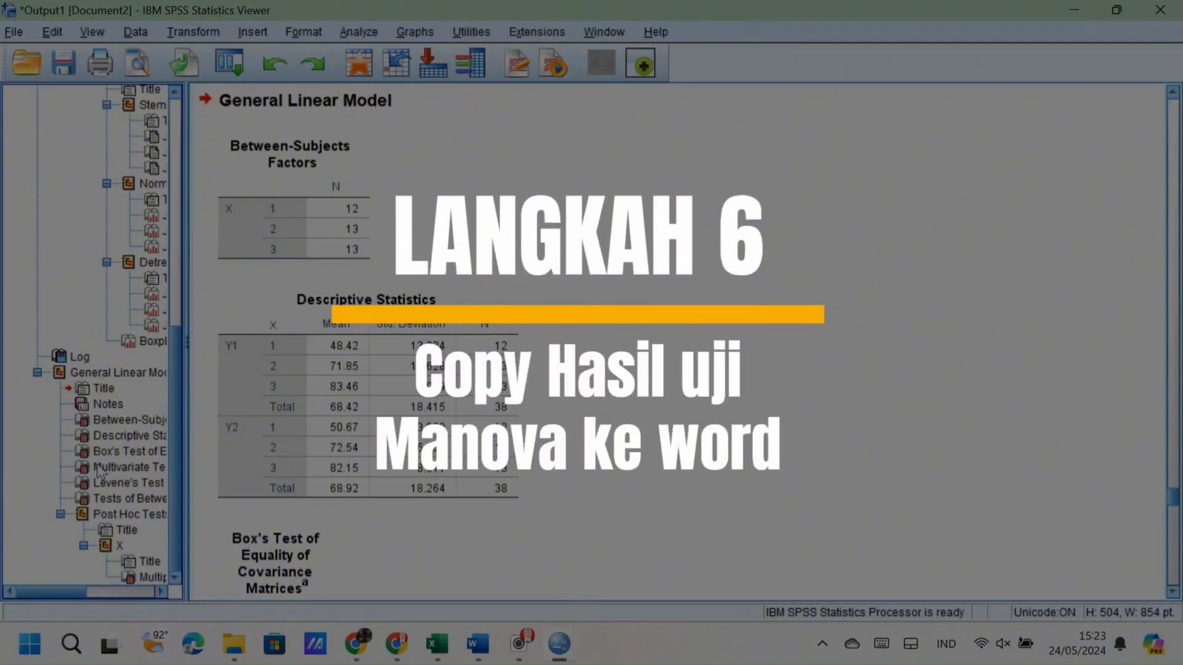
# Step: Find the Levene's Test of Equality of Error Variances table in the General Linear Model output and copy it
pyautogui.scroll(3, 674, 266)
pyautogui.scroll(-15, 674, 266)
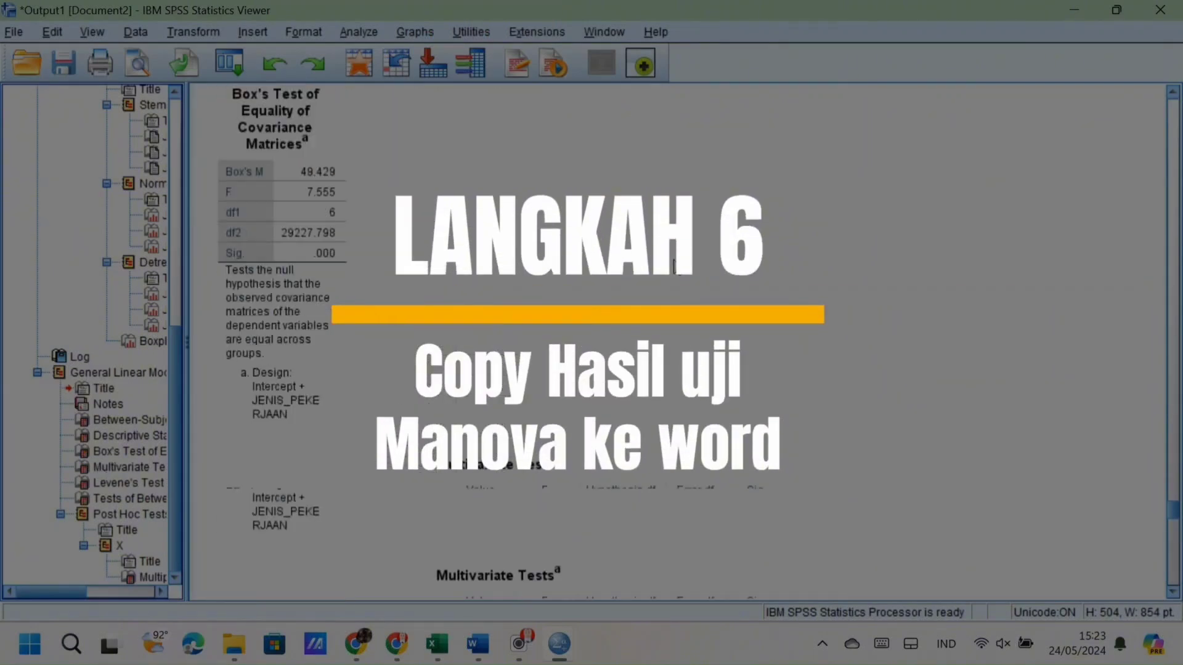
pyautogui.scroll(-3, 576, 307)
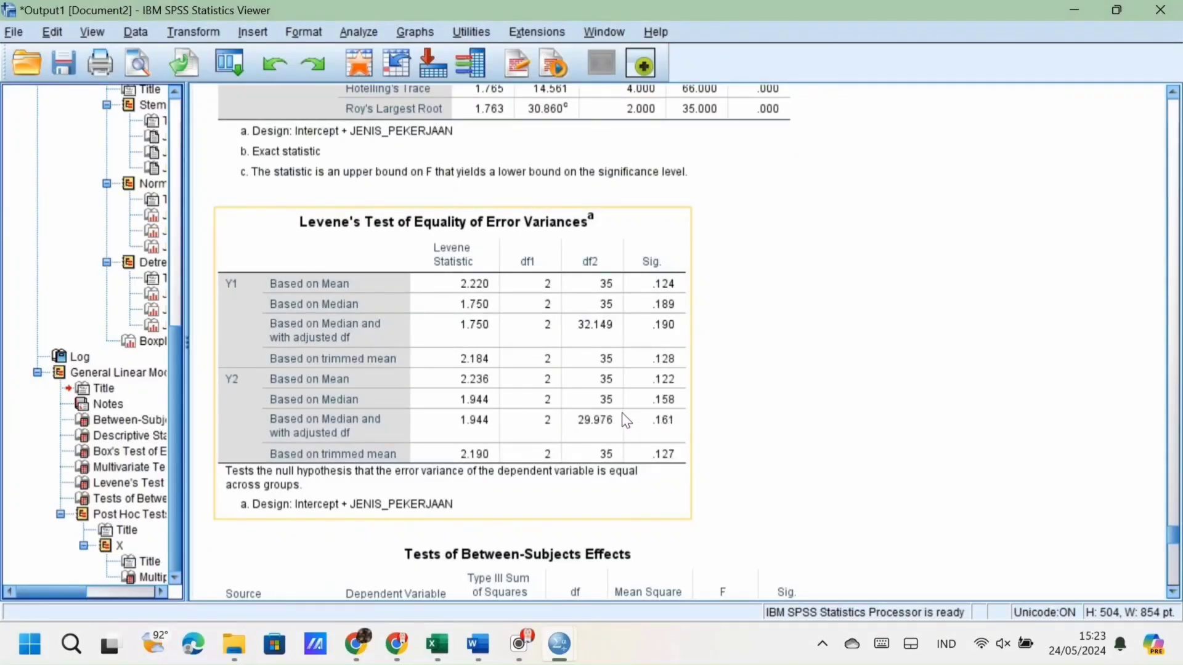
pyautogui.rightClick(531, 396)
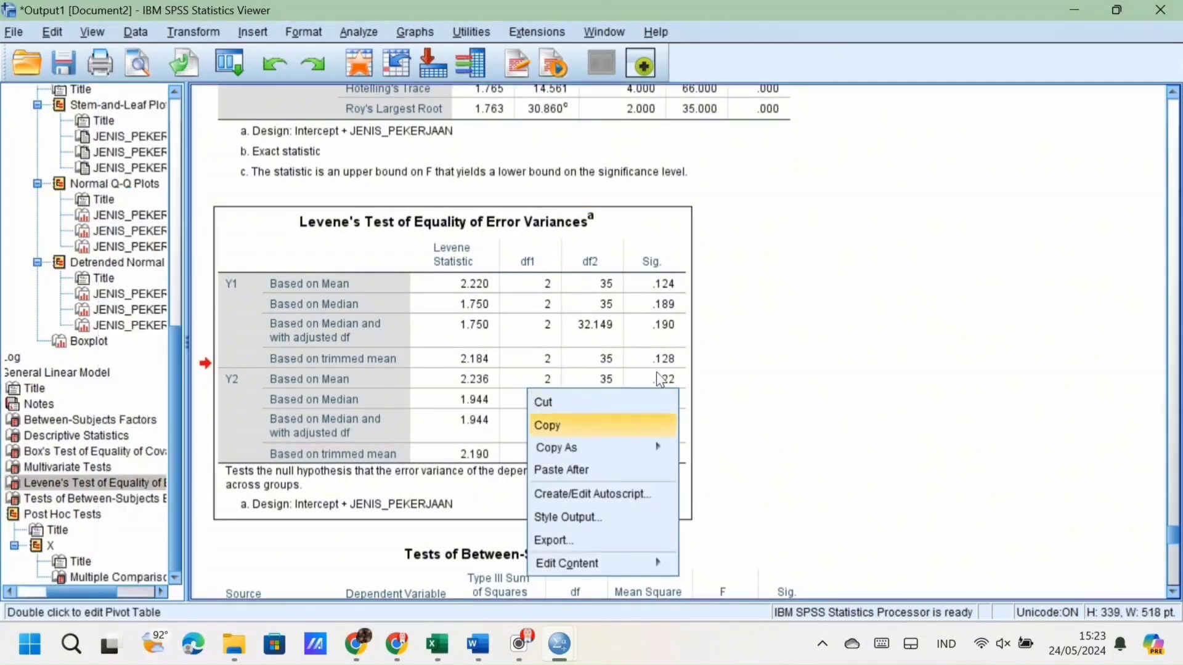
pyautogui.click(734, 353)
pyautogui.click(491, 327)
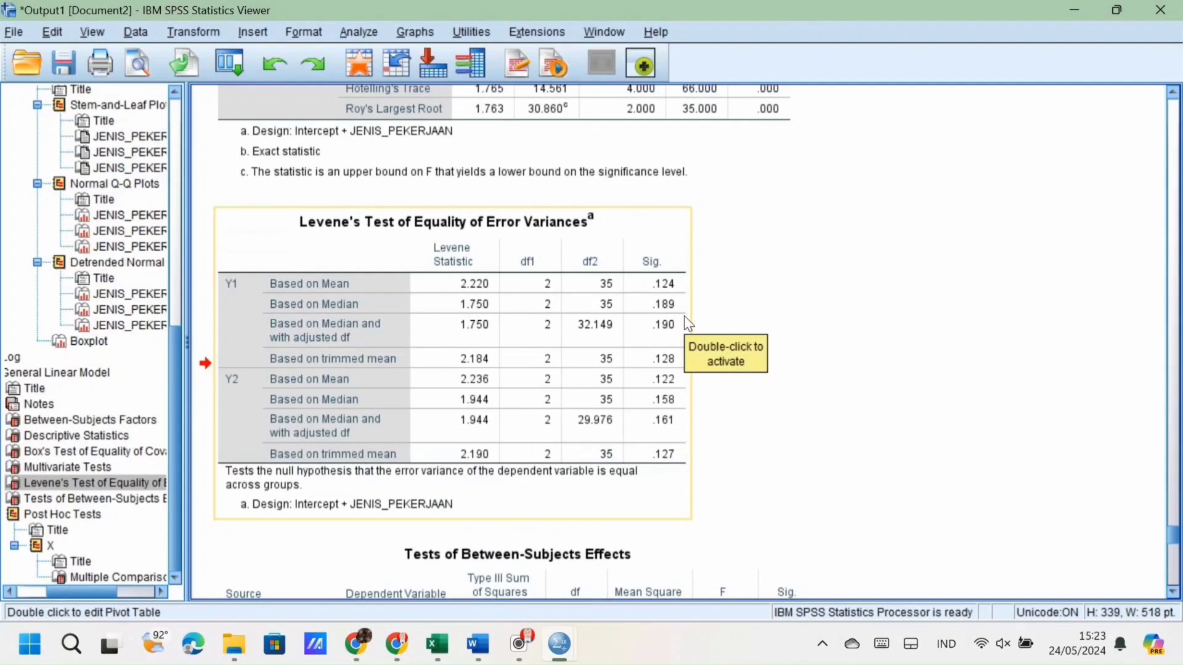
pyautogui.rightClick(660, 314)
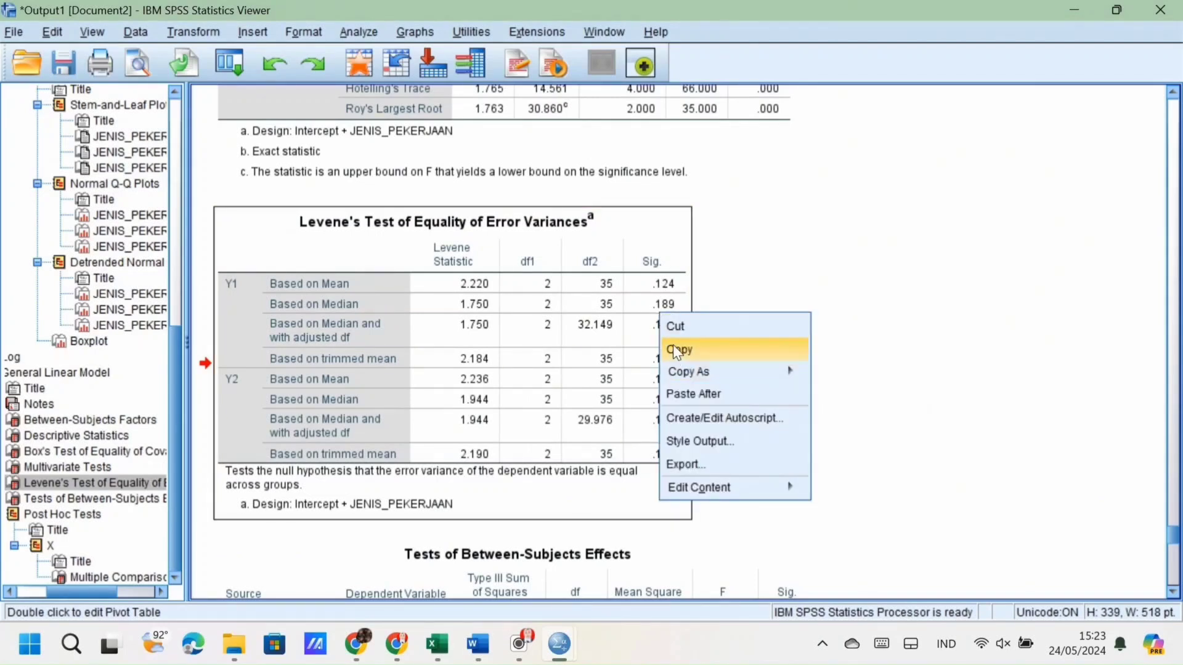
pyautogui.click(677, 350)
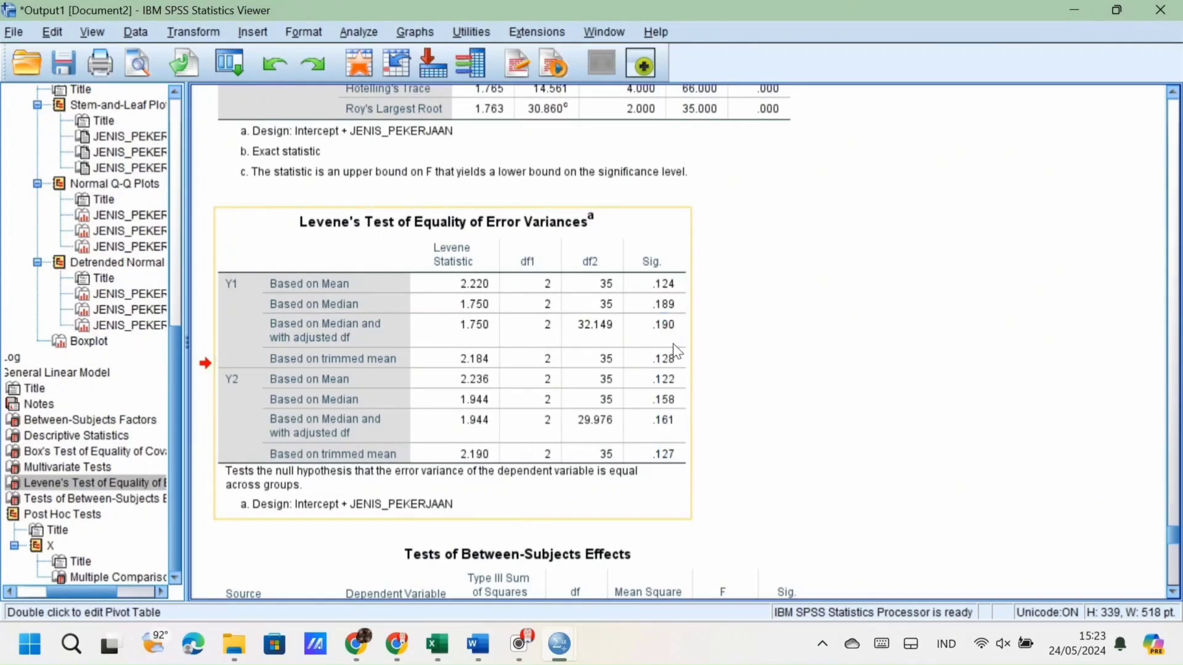
# Step: Switch to Dokumen2 in Word, add the heading "UJI HOMOGENITAS" below the Q-Q plot and paste the copied Levene's test table under it
pyautogui.moveTo(524, 657)
pyautogui.moveTo(477, 645)
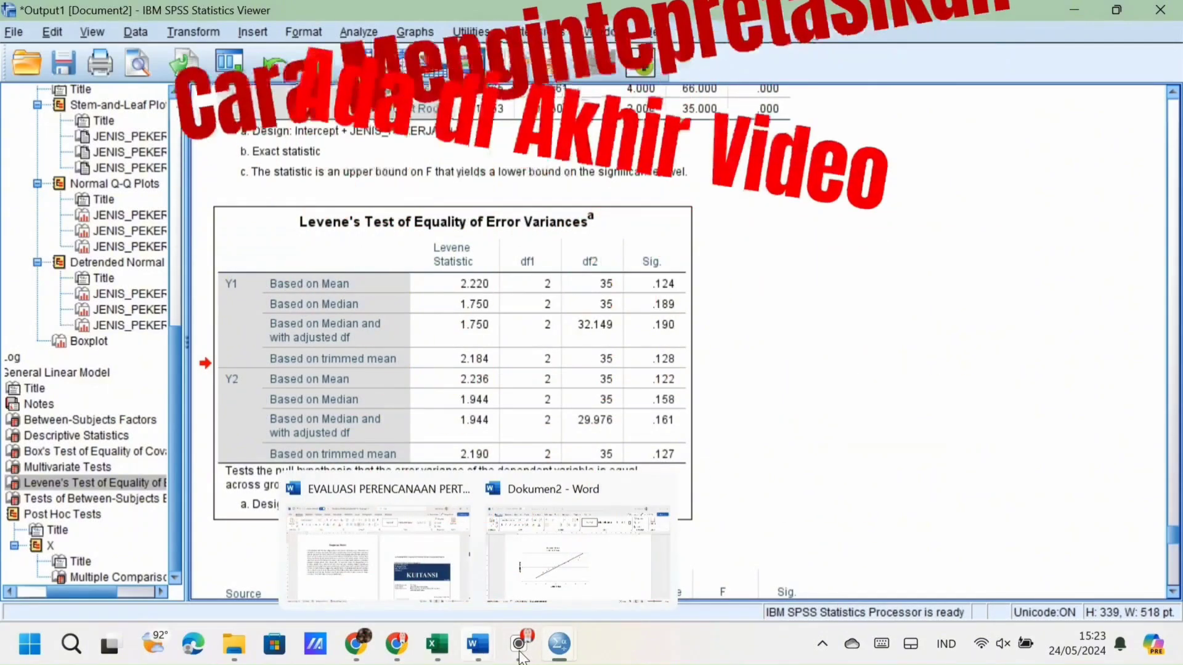
pyautogui.click(497, 565)
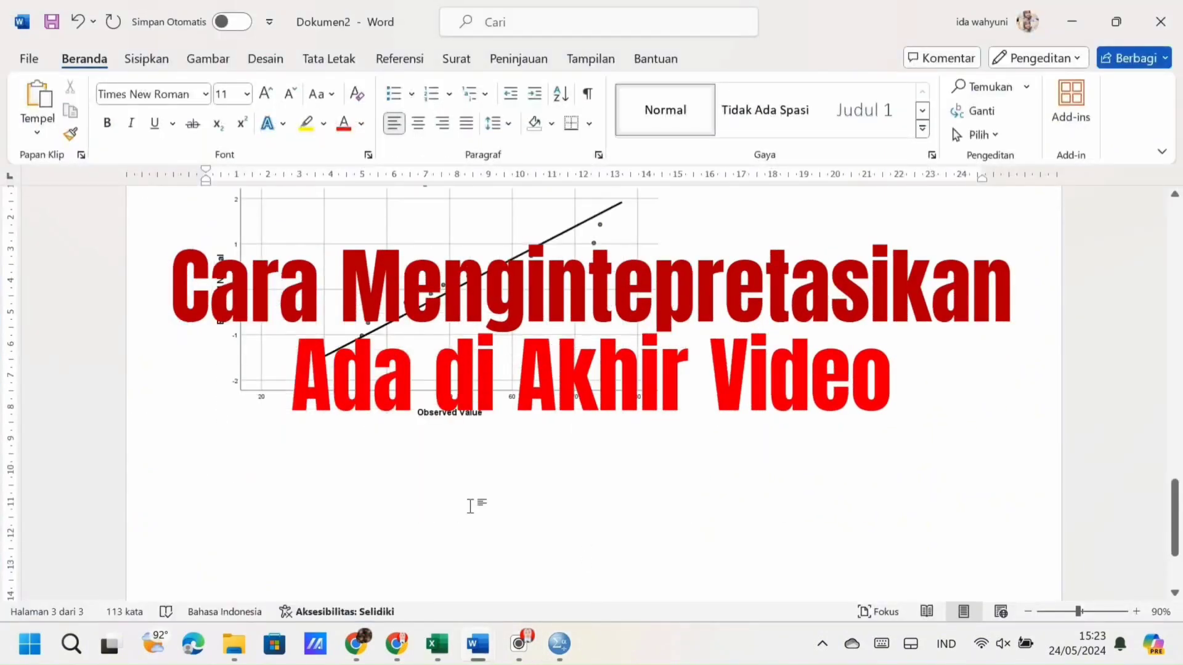
pyautogui.write('Y')
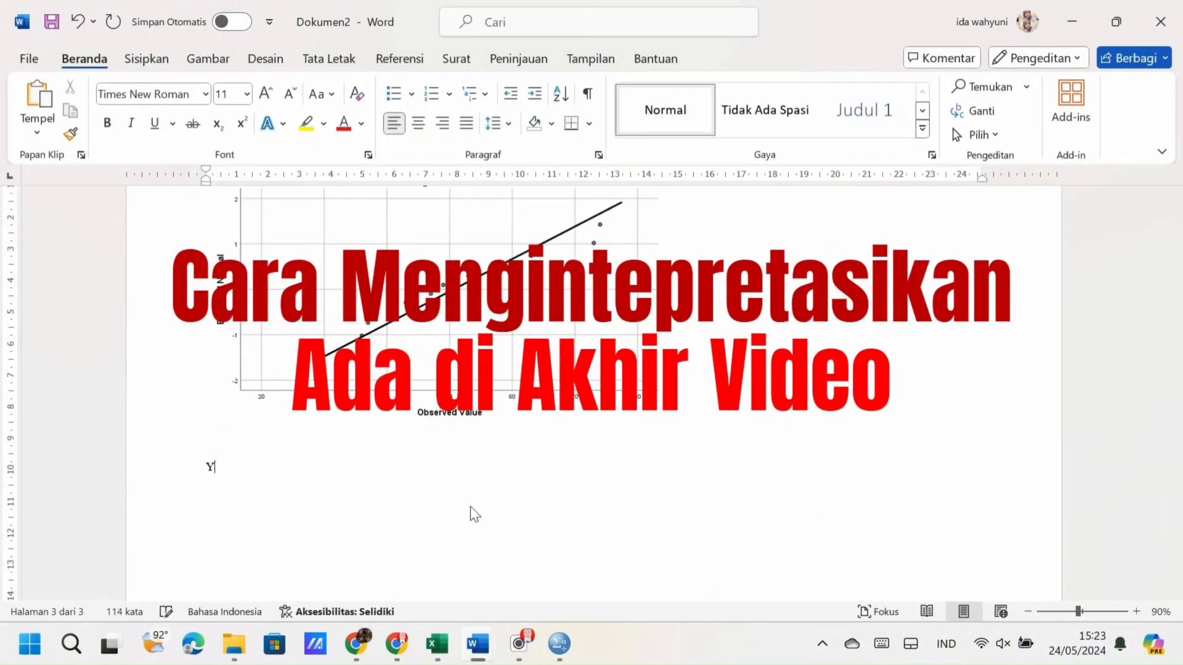
pyautogui.write('JI HO')
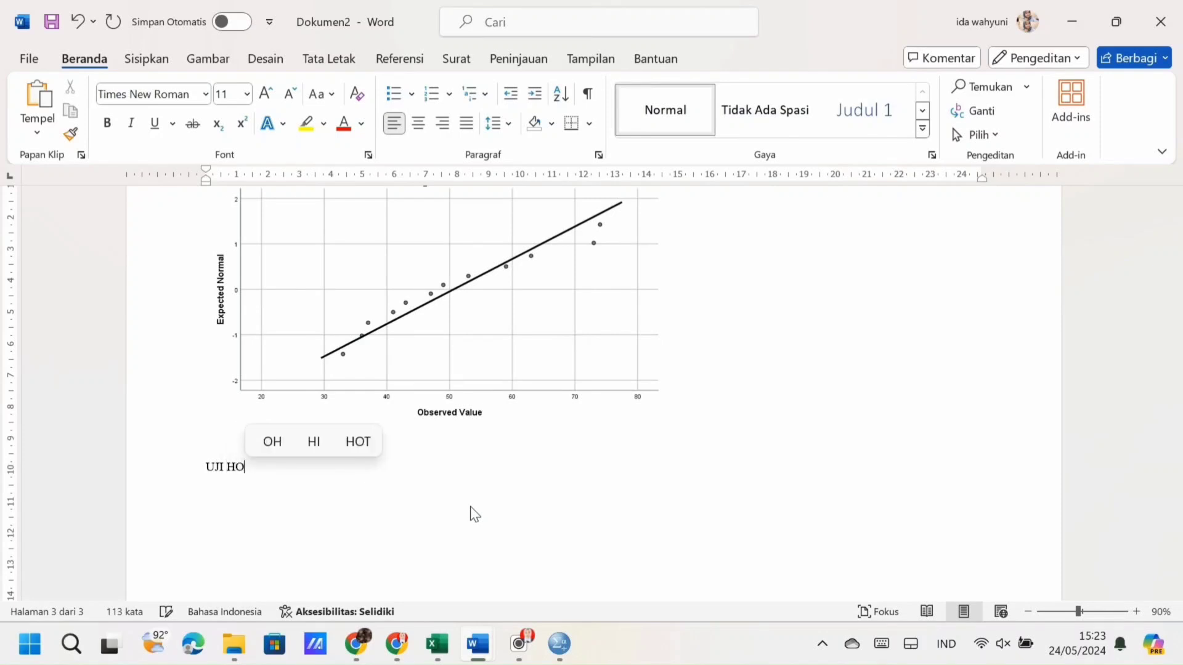
pyautogui.write('MOGENITAS')
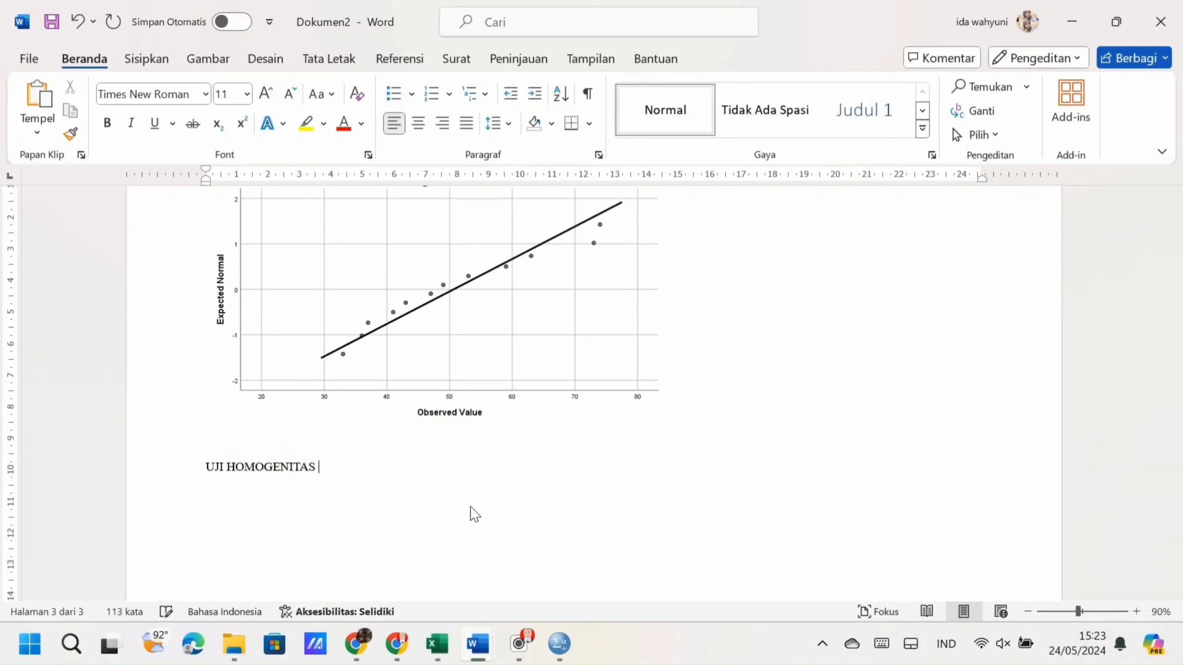
pyautogui.press('Return')
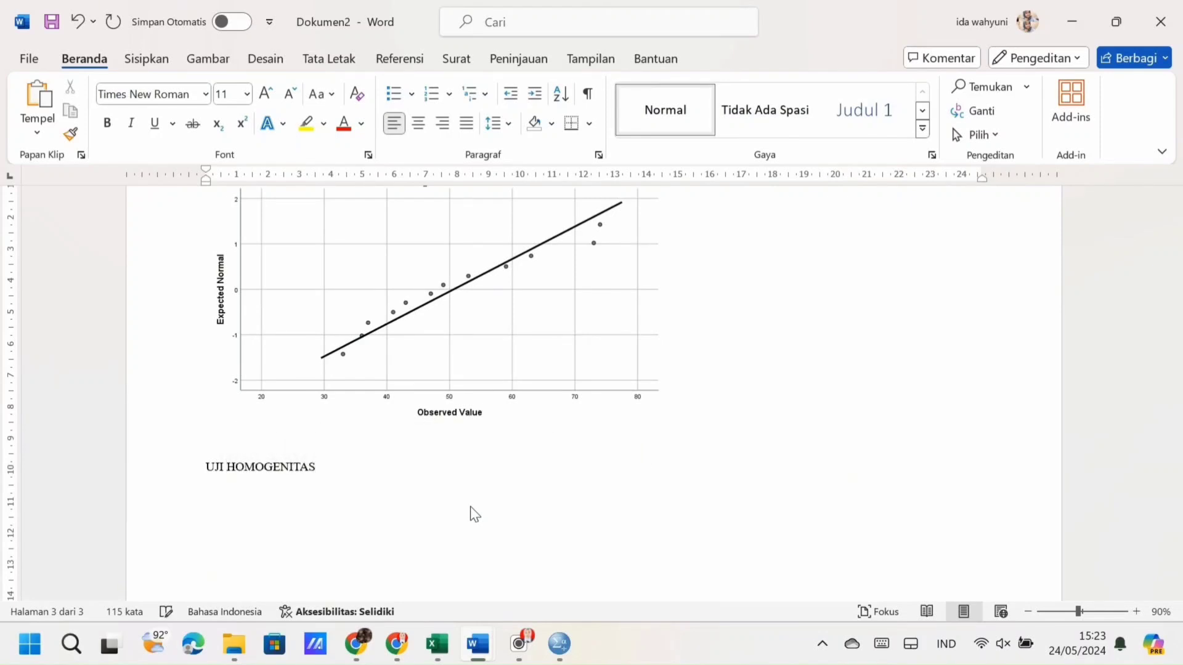
pyautogui.rightClick(237, 521)
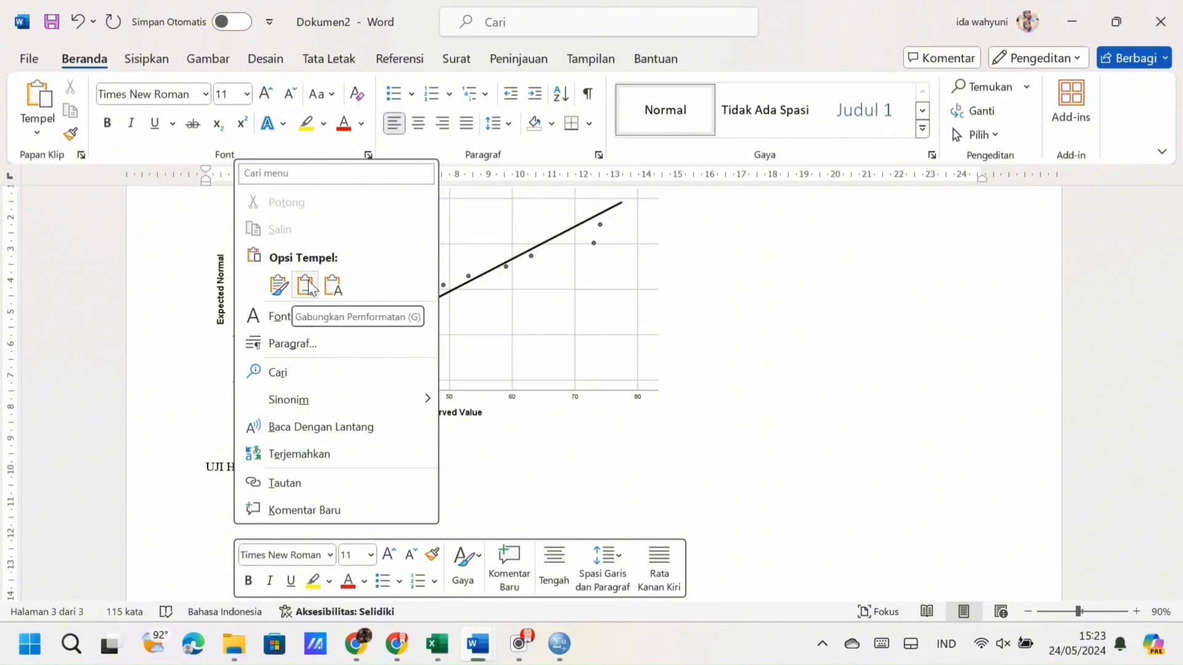
# Step: Return to the SPSS output viewer and copy the Multivariate Tests table above the Levene's test table
pyautogui.click(885, 285)
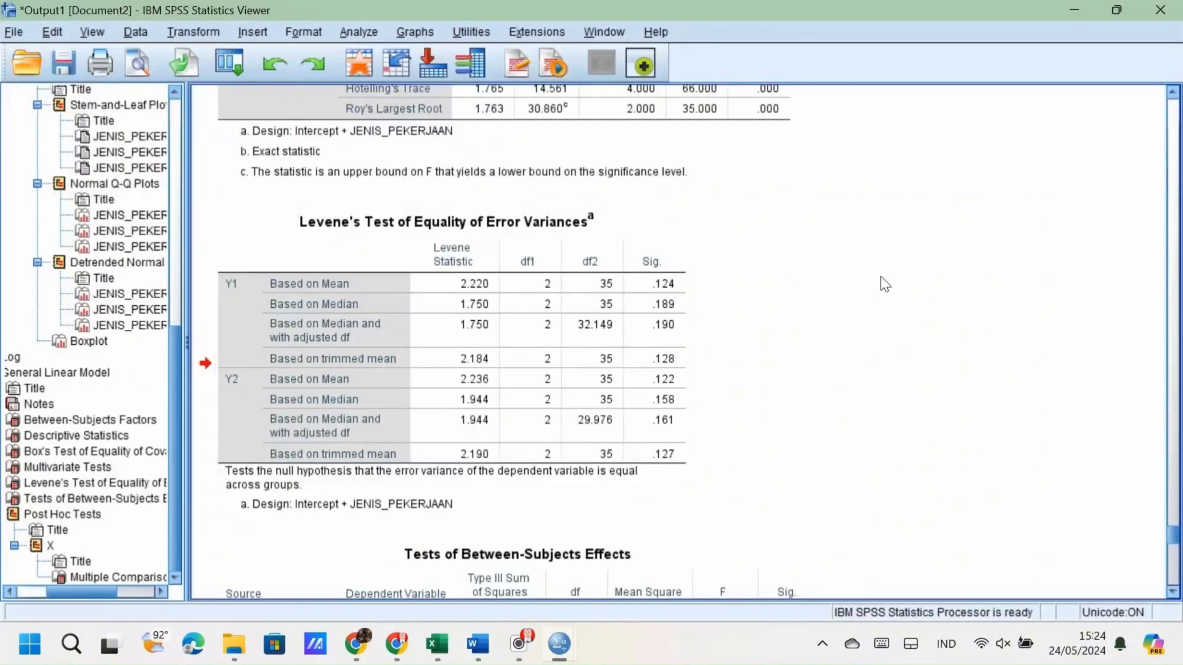
pyautogui.scroll(3, 885, 285)
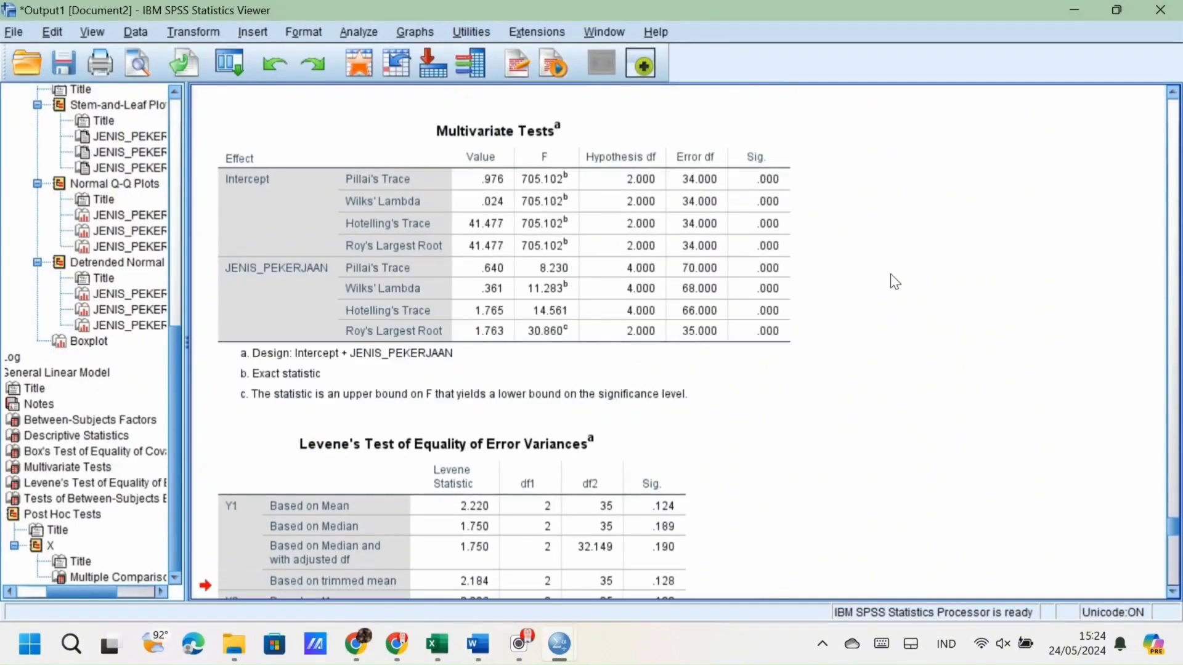
pyautogui.click(612, 333)
pyautogui.scroll(3, 611, 334)
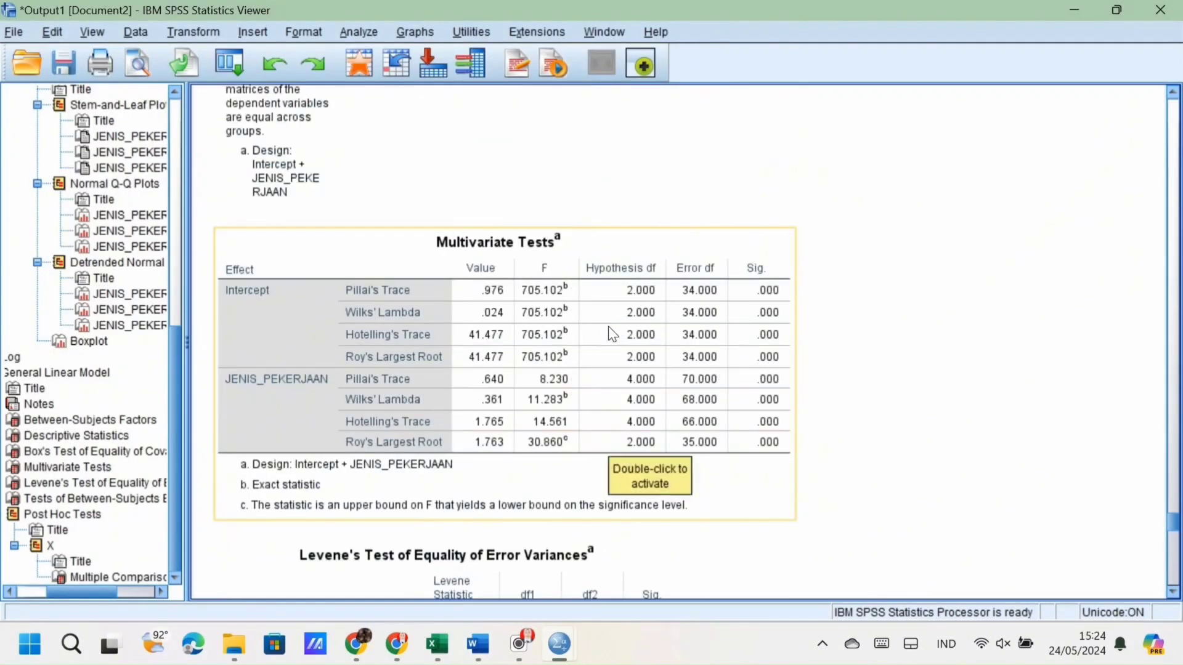
pyautogui.click(715, 331)
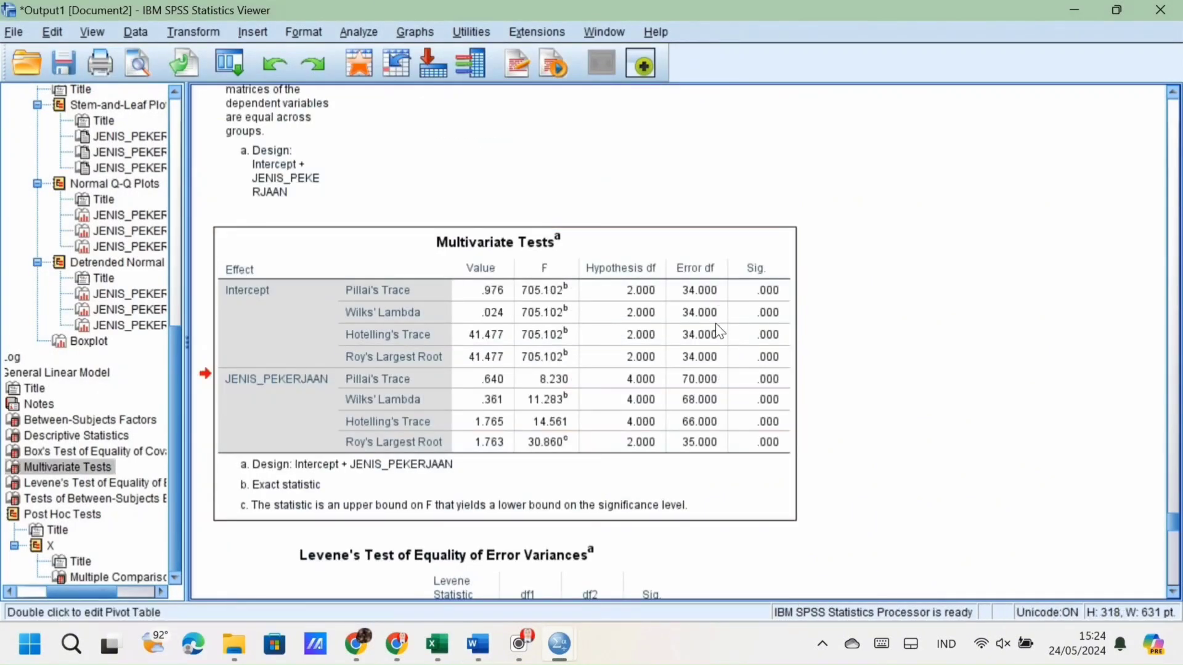
pyautogui.rightClick(732, 377)
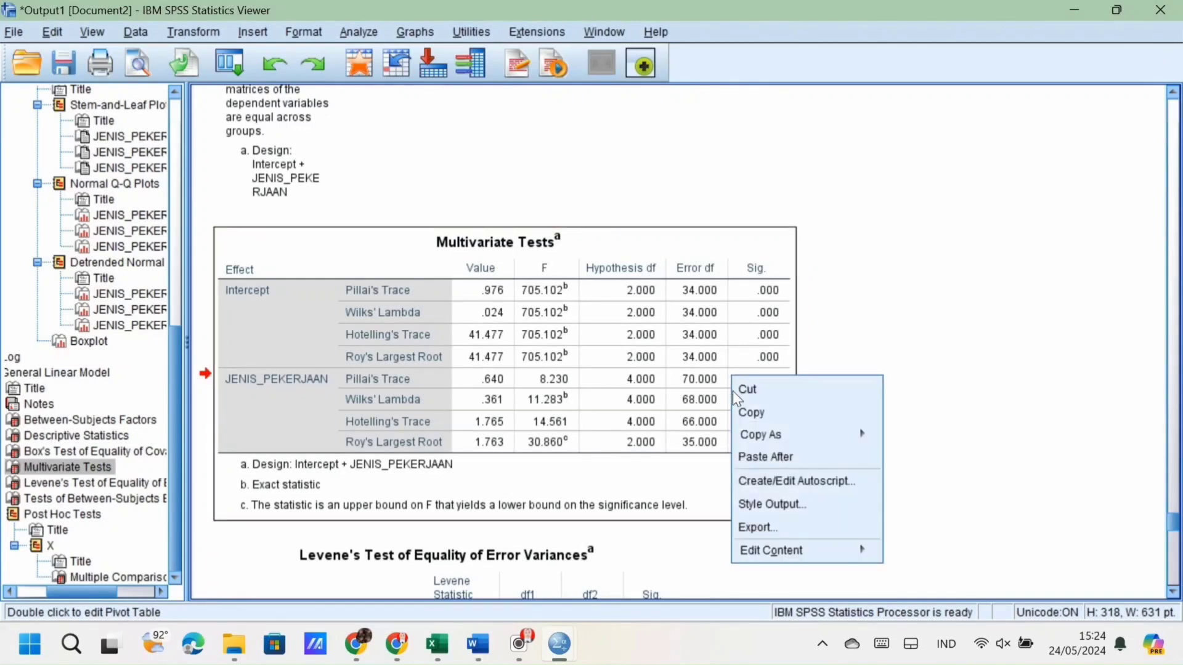
pyautogui.click(749, 412)
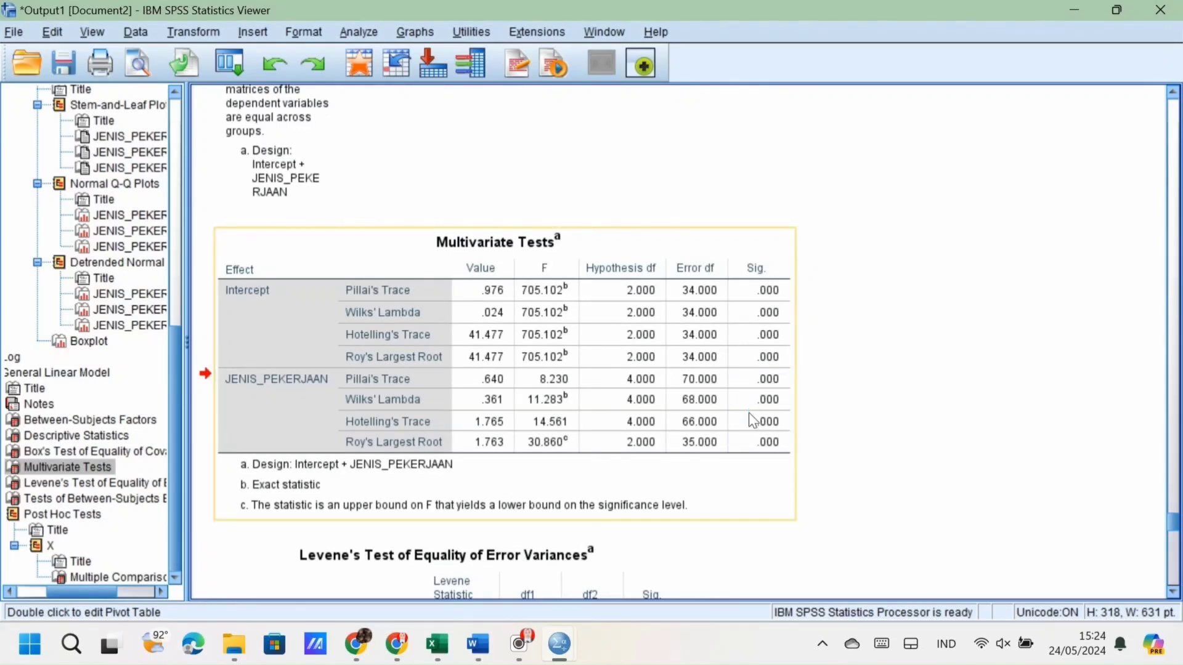
# Step: In the Word document Dokumen2, add the heading "UJI MULTIVARIATE TEST" below the Levene's table and paste the Multivariate Tests table under it
pyautogui.moveTo(488, 626)
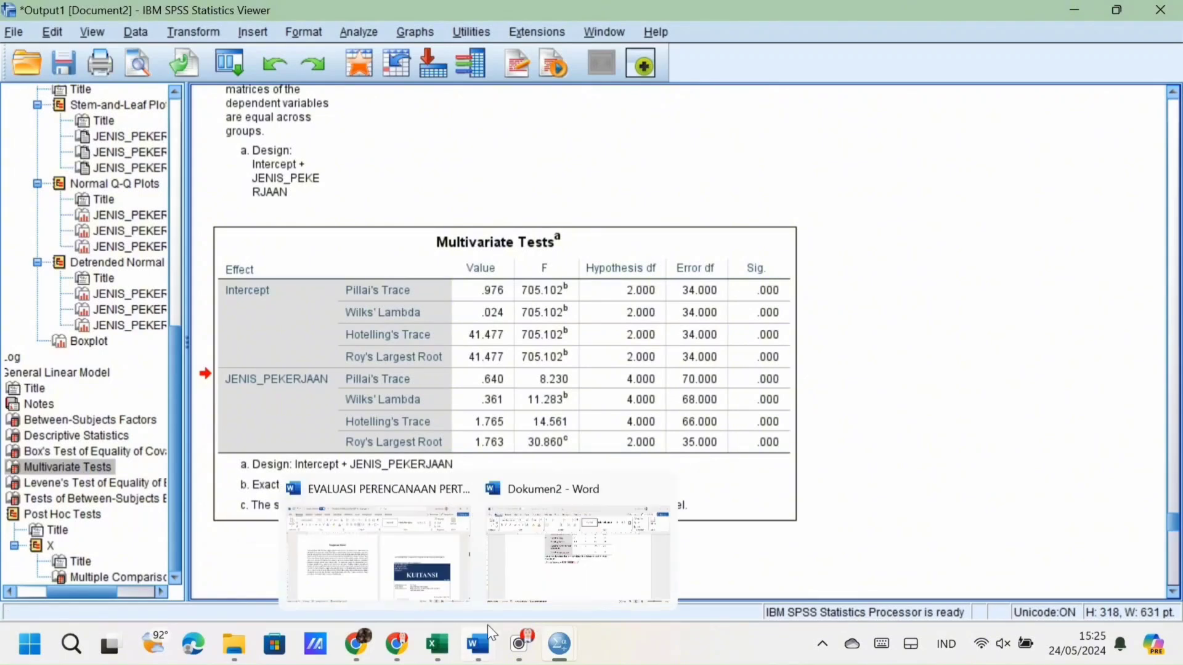
pyautogui.click(581, 548)
pyautogui.write('U')
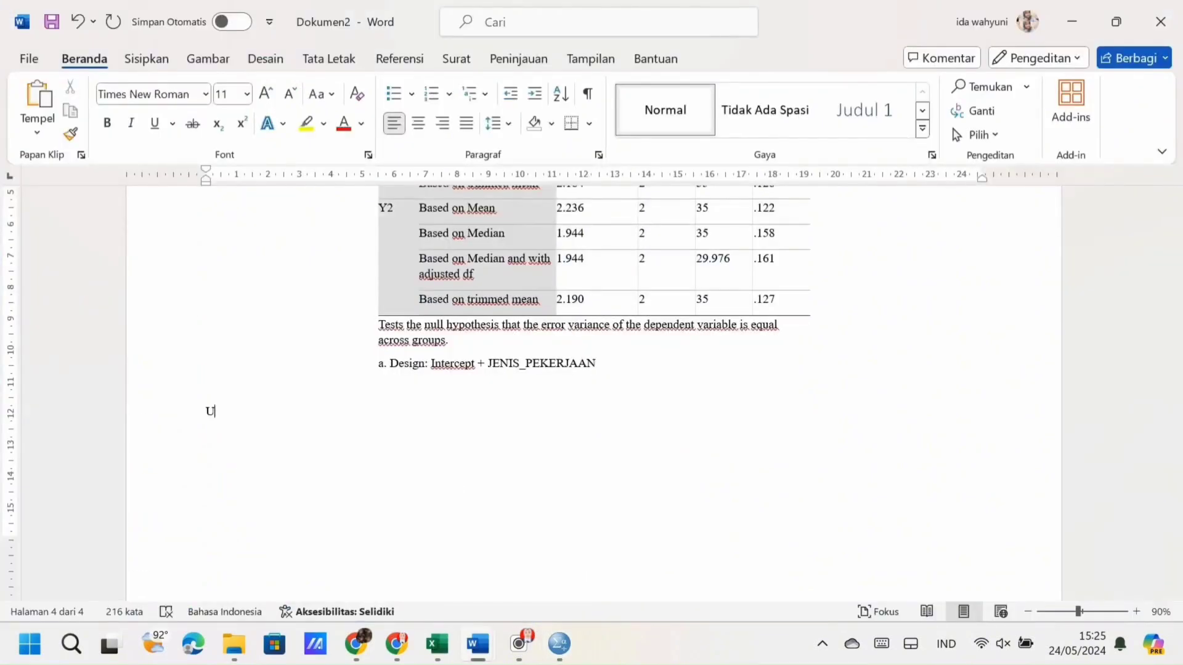
pyautogui.write('JI MU')
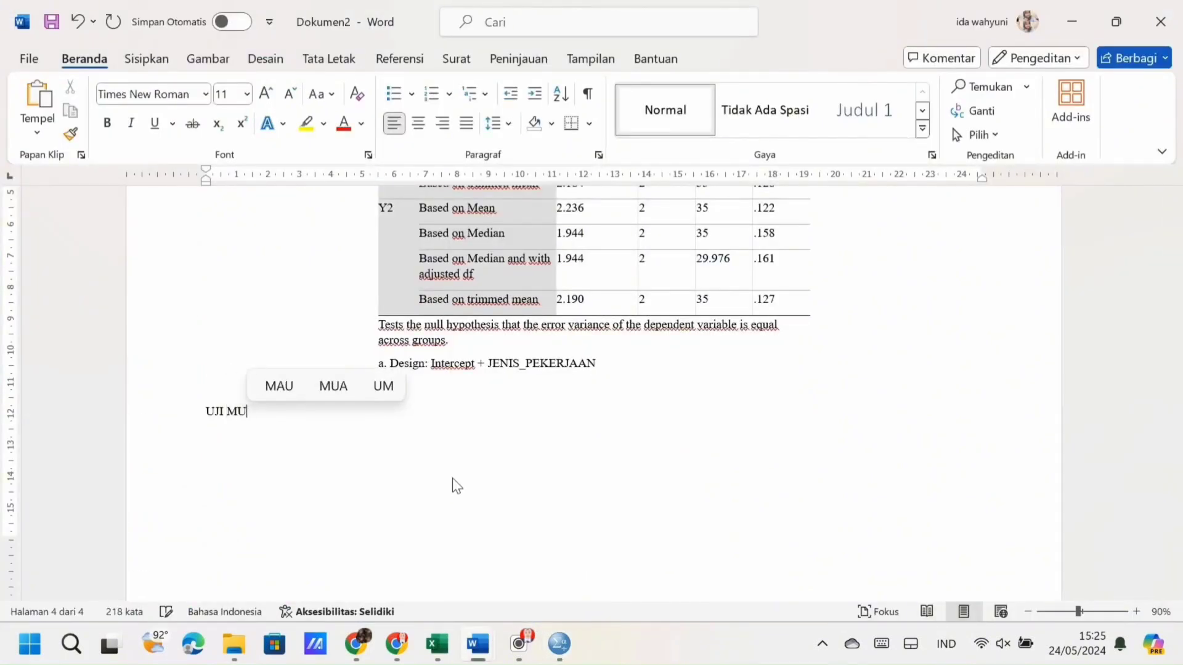
pyautogui.write('LTIVARI')
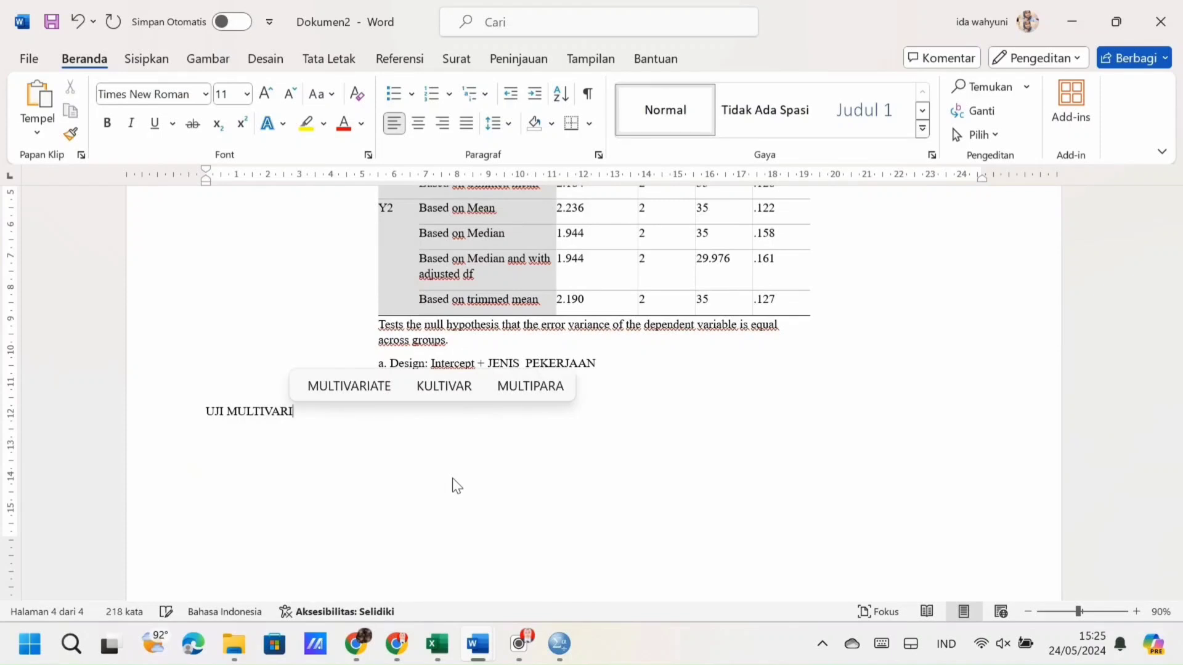
pyautogui.write('AT')
pyautogui.press('BackSpace')
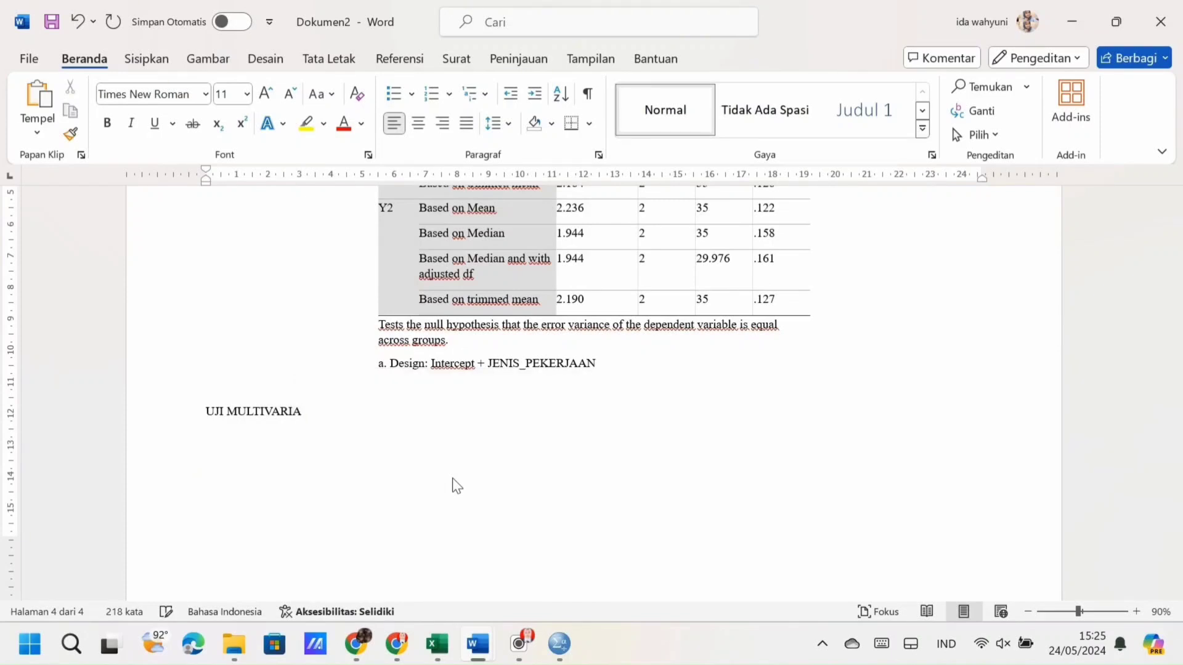
pyautogui.write('TE TEST')
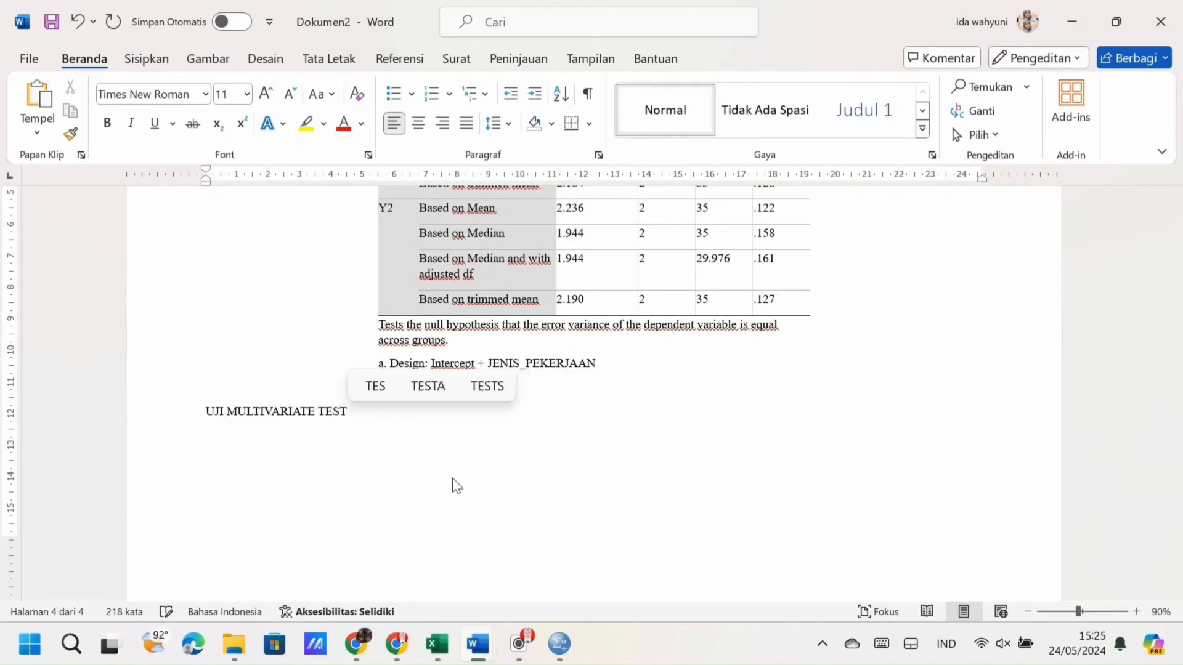
pyautogui.press('Return')
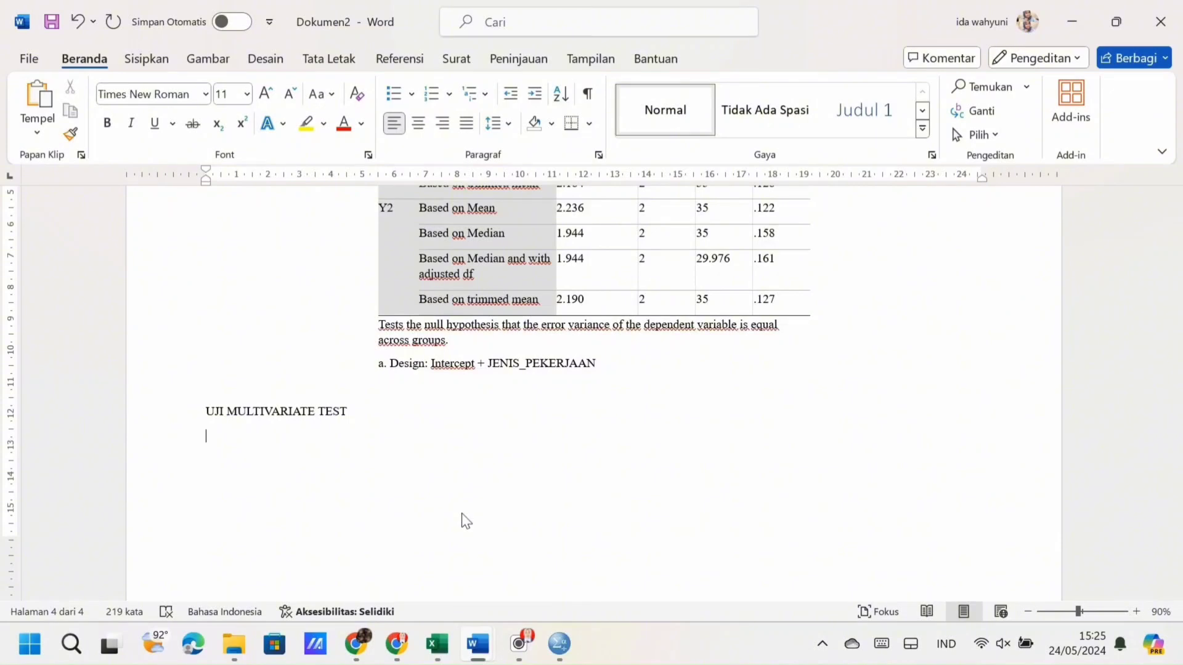
pyautogui.rightClick(253, 460)
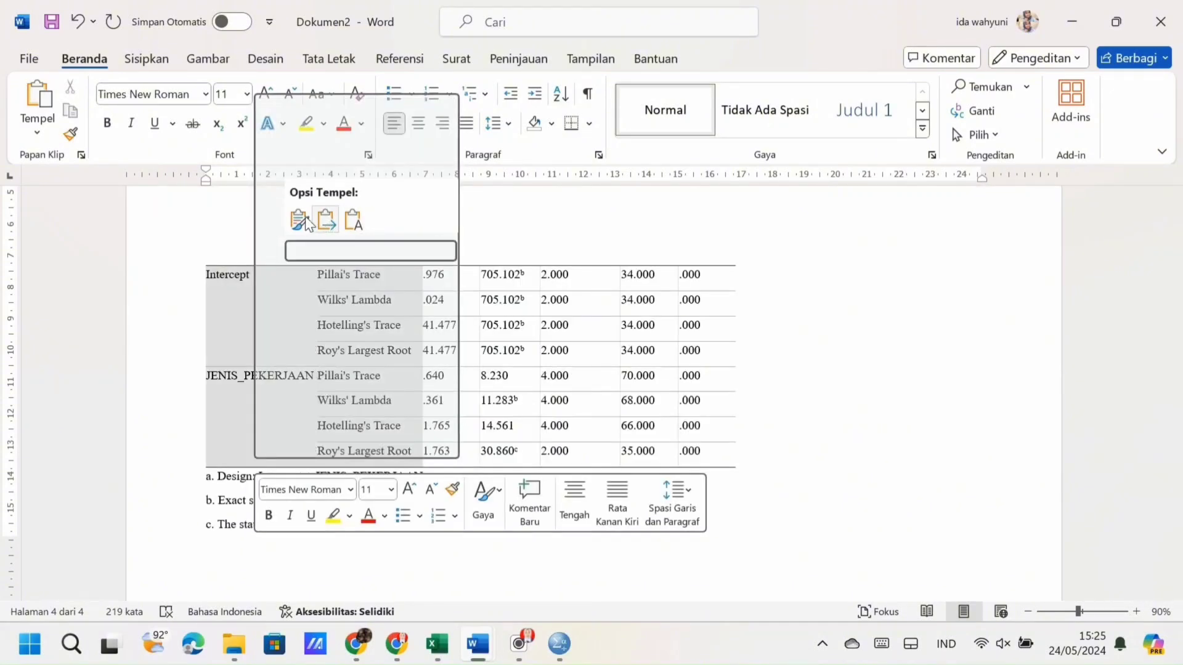
# Step: Switch back to the SPSS output and copy the Tests of Between-Subjects Effects table
pyautogui.click(559, 643)
pyautogui.scroll(-10, 548, 433)
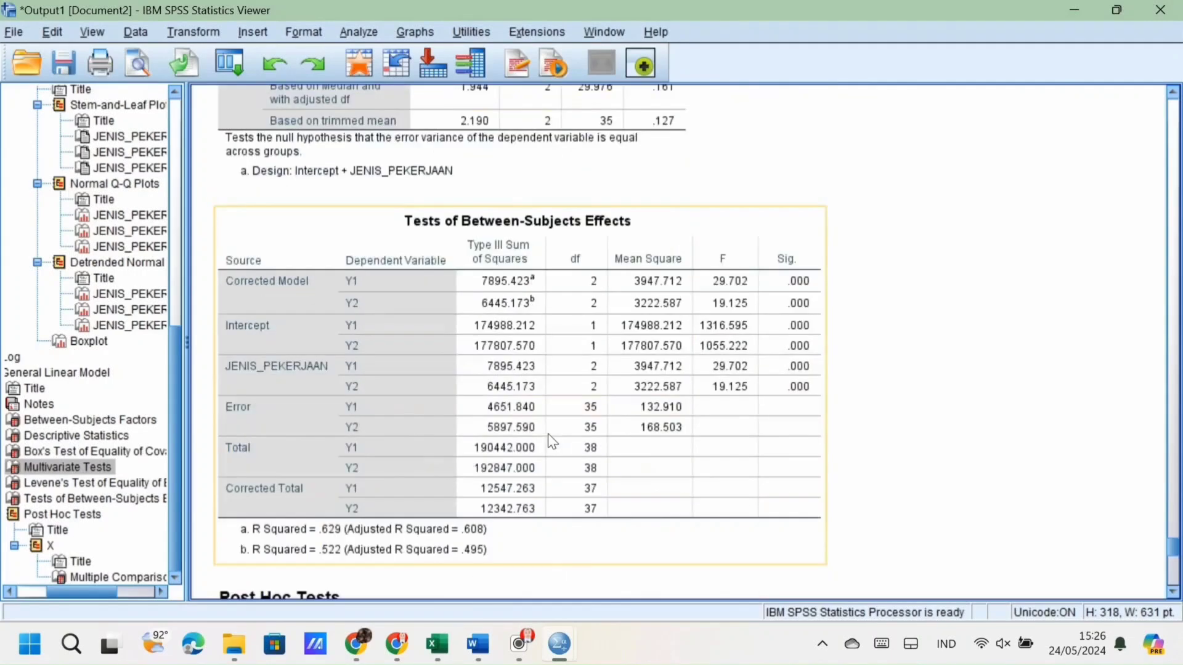
pyautogui.click(536, 351)
pyautogui.rightClick(536, 352)
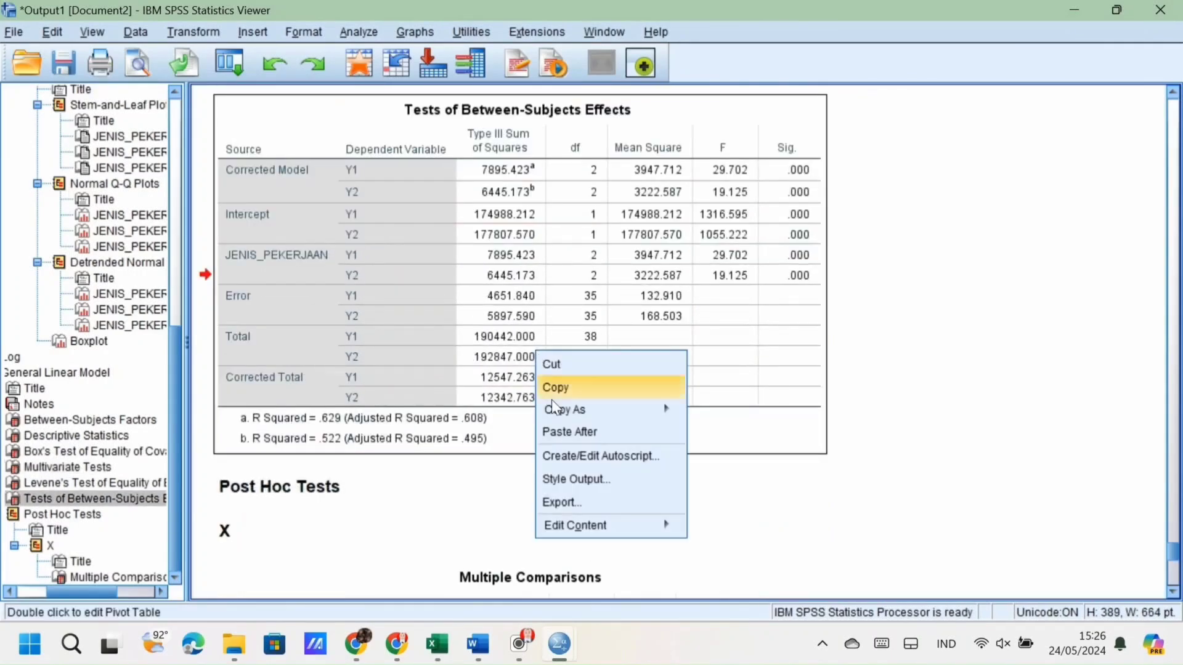
pyautogui.click(552, 388)
pyautogui.scroll(3, 764, 291)
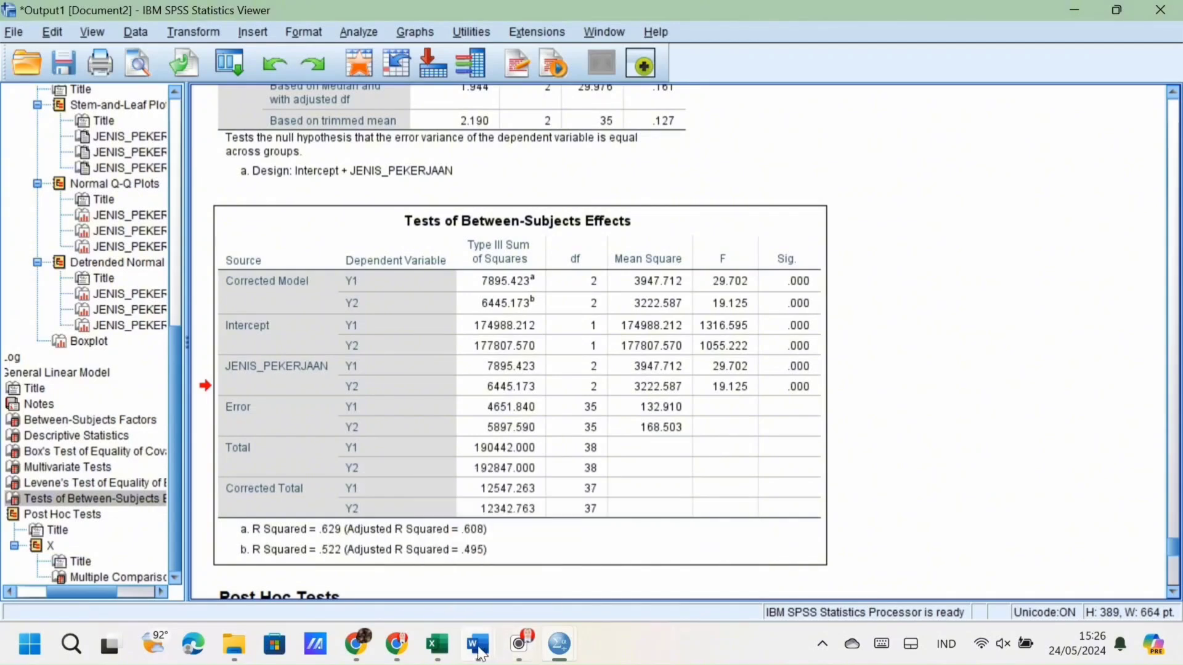
# Step: Switch to Dokumen2 in Word and paste the Tests of Between-Subjects Effects table on the empty last page
pyautogui.moveTo(482, 655)
pyautogui.click(548, 589)
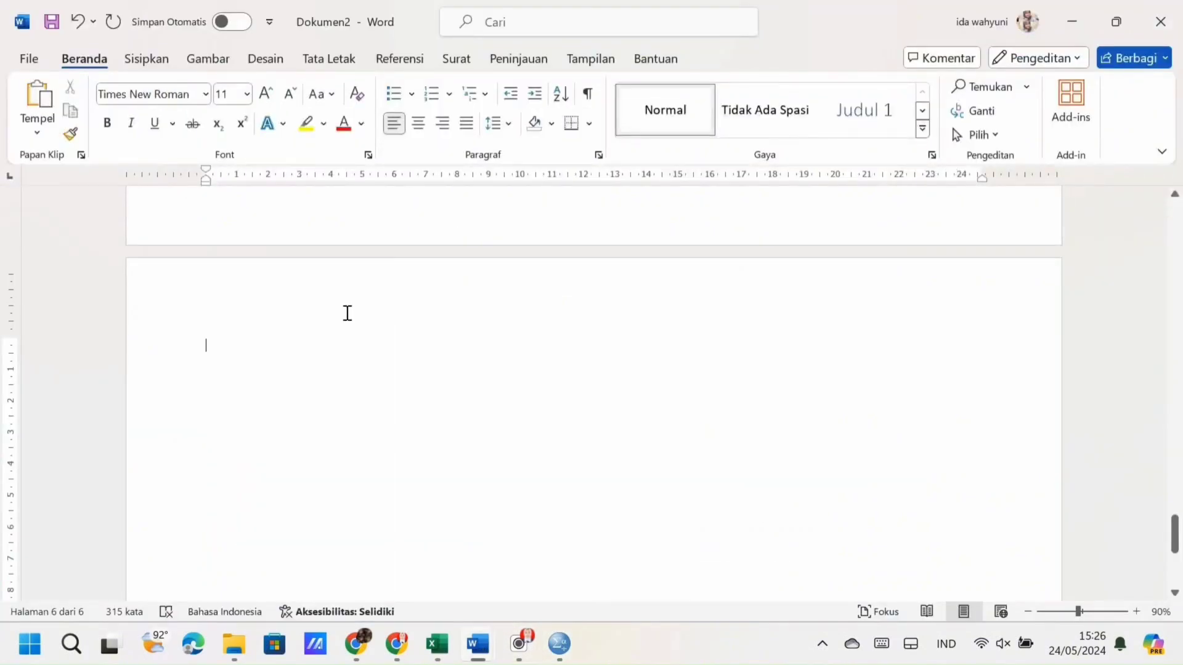
pyautogui.rightClick(235, 341)
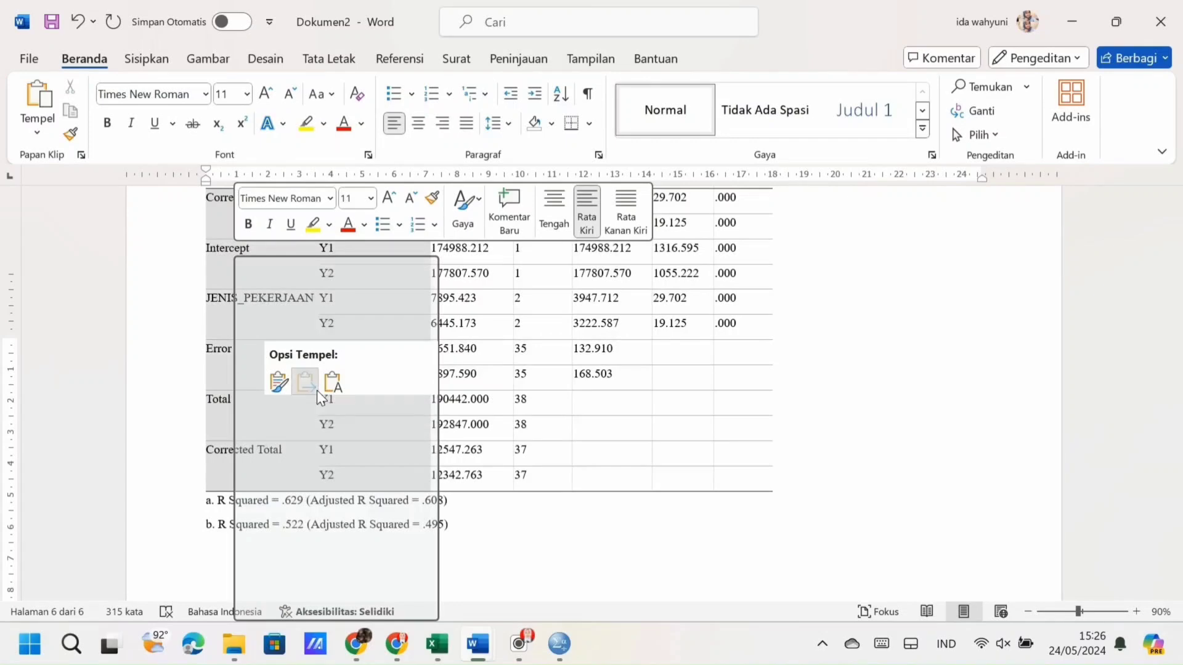
pyautogui.click(304, 382)
pyautogui.scroll(3, 431, 348)
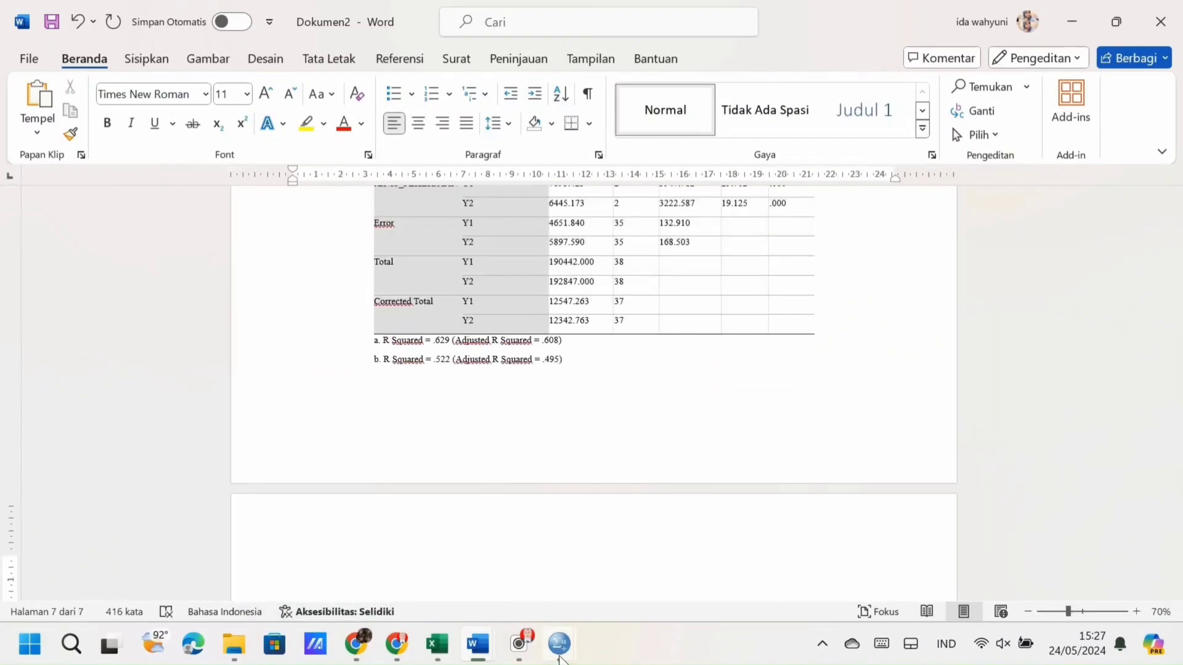
# Step: Return to the SPSS output and copy the Multiple Comparisons table under Post Hoc Tests
pyautogui.click(559, 657)
pyautogui.scroll(-15, 534, 474)
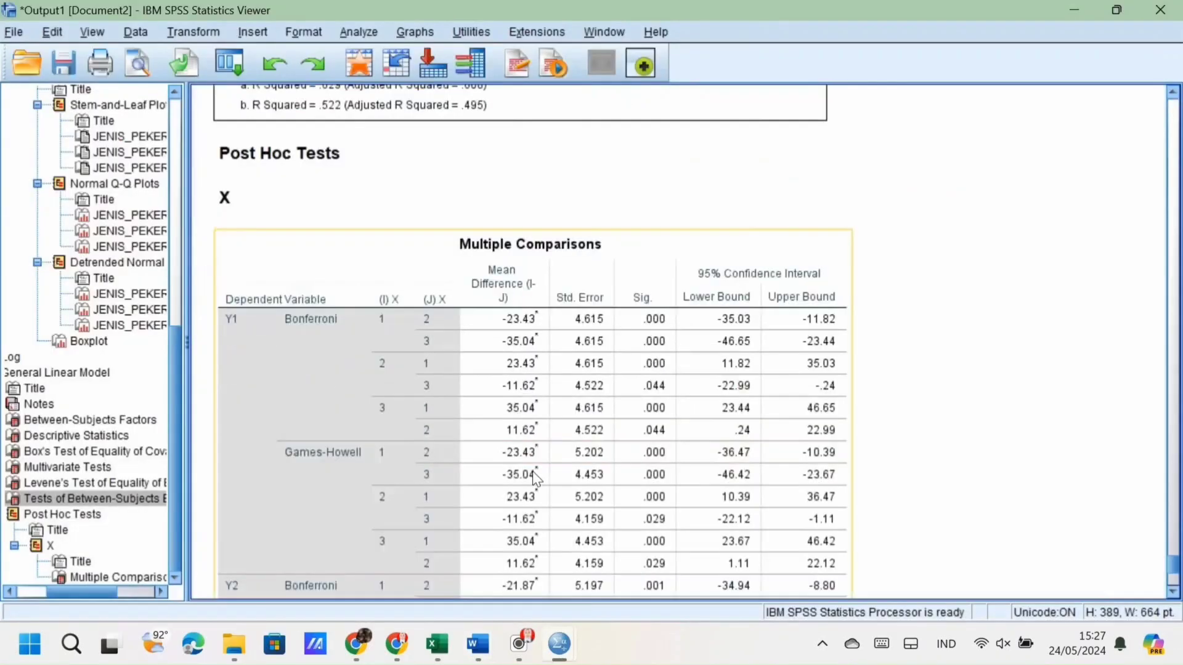
pyautogui.scroll(5, 533, 475)
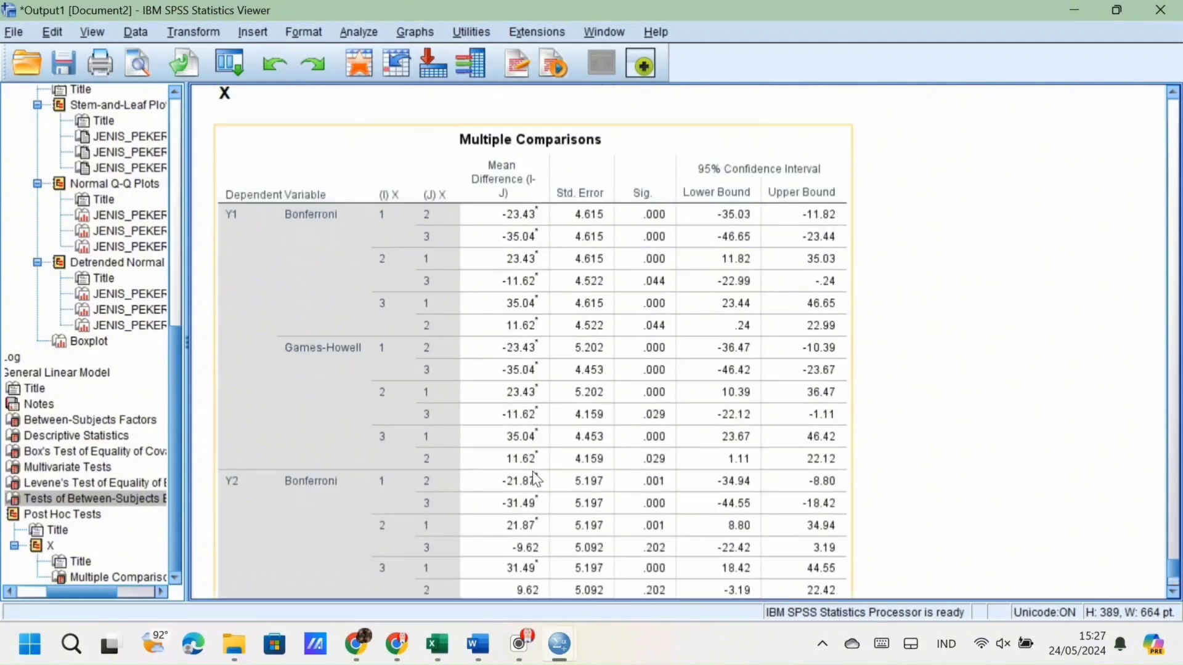
pyautogui.scroll(-1, 533, 475)
pyautogui.click(947, 428)
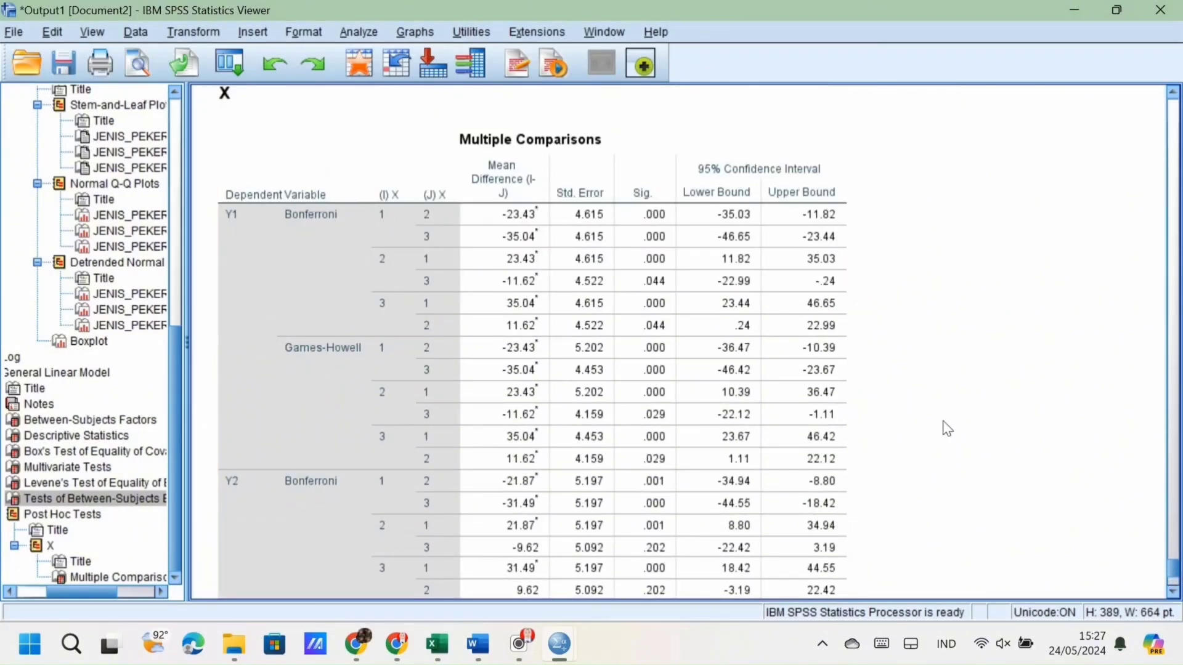
pyautogui.scroll(-3, 948, 428)
pyautogui.rightClick(779, 366)
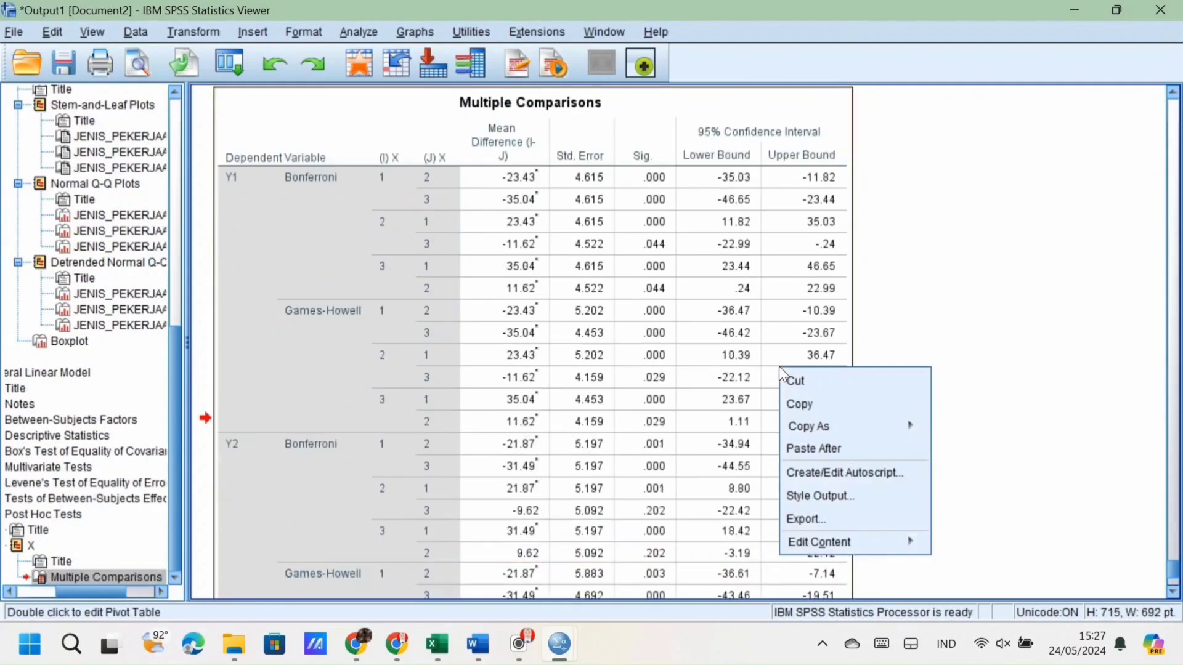
pyautogui.click(795, 404)
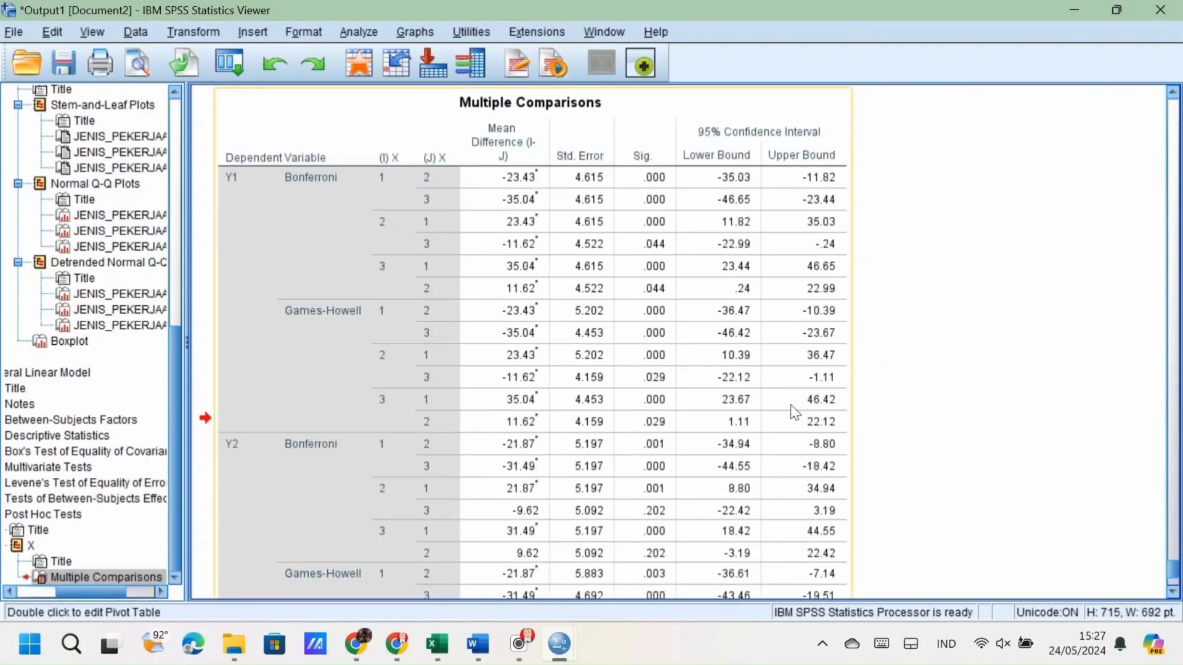
# Step: Switch to Dokumen2 in Word and paste the Multiple Comparisons table on the empty last page with merged formatting
pyautogui.click(553, 658)
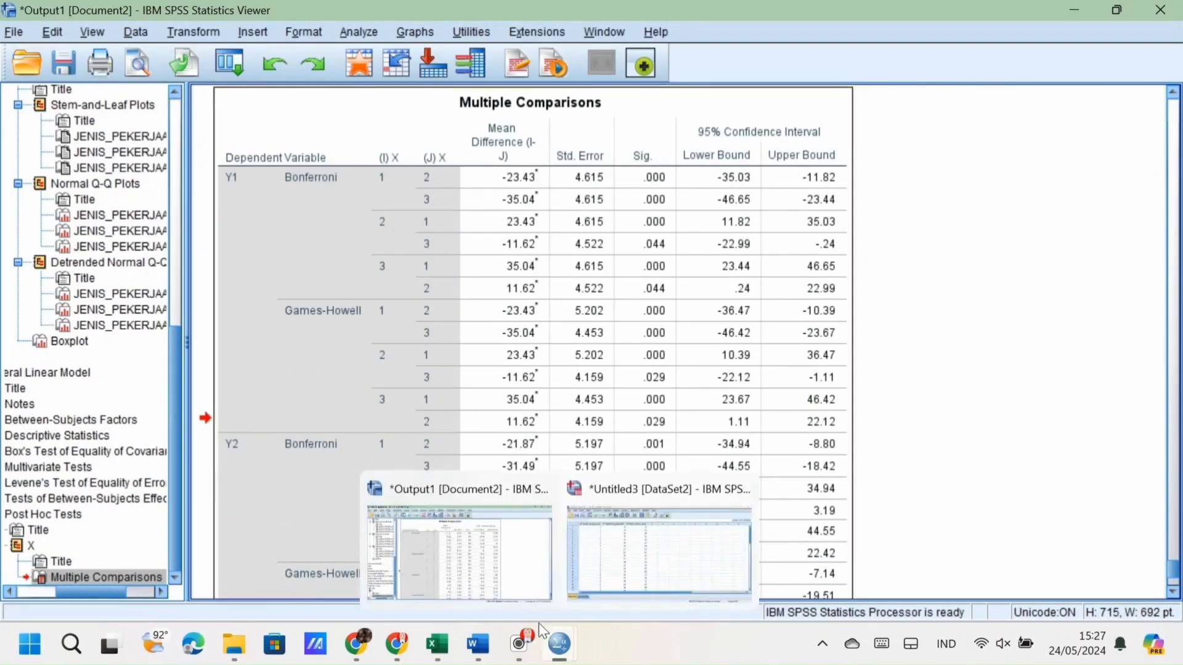
pyautogui.moveTo(485, 626)
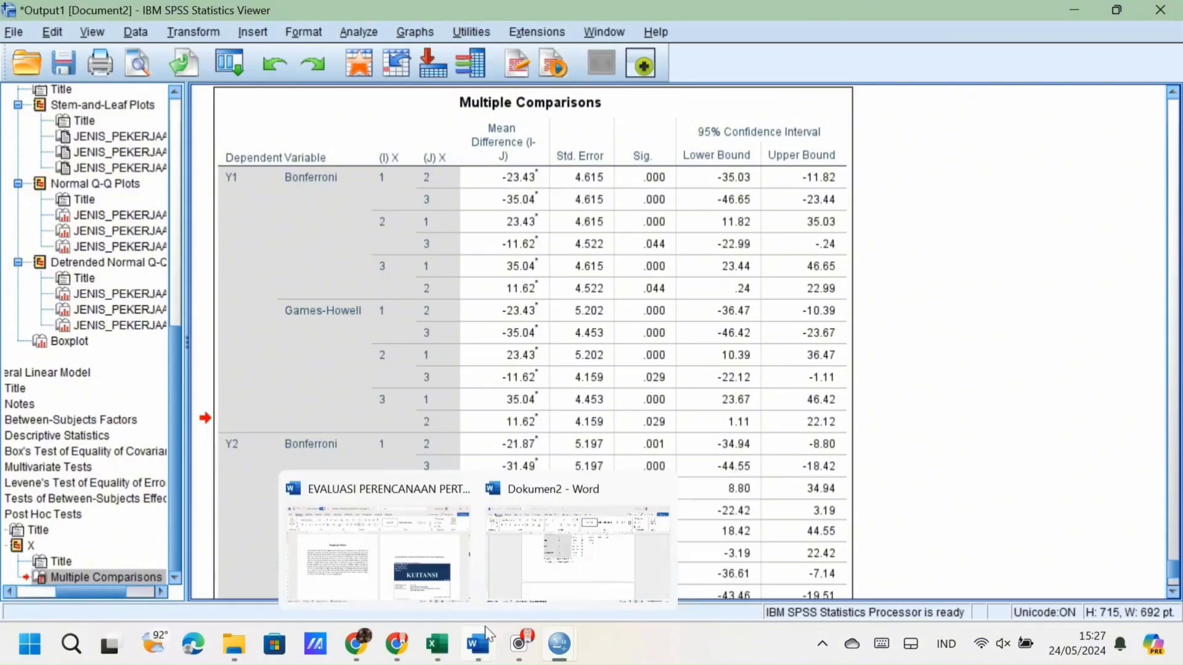
pyautogui.click(560, 571)
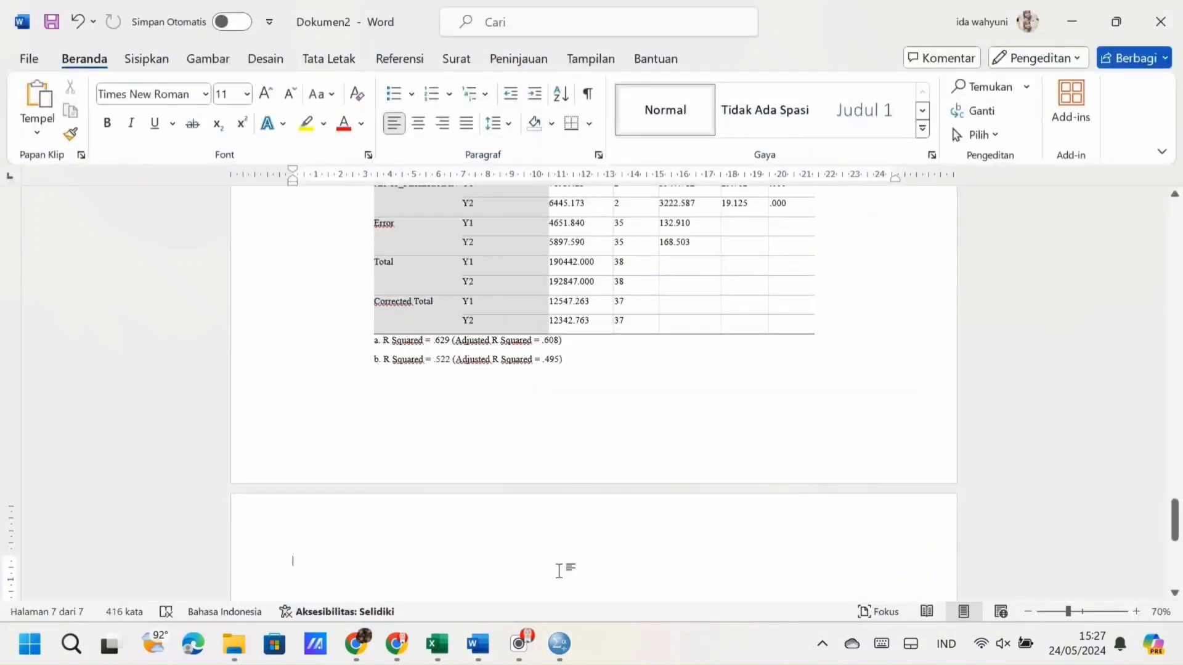
pyautogui.rightClick(374, 536)
pyautogui.click(317, 545)
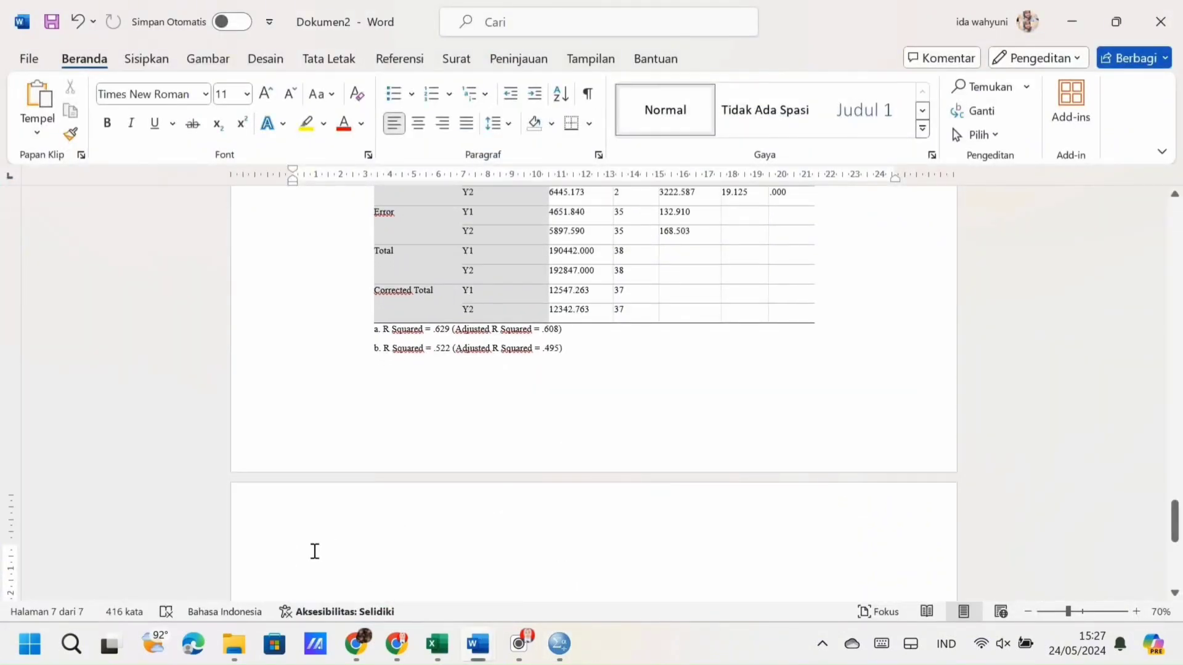
pyautogui.rightClick(313, 557)
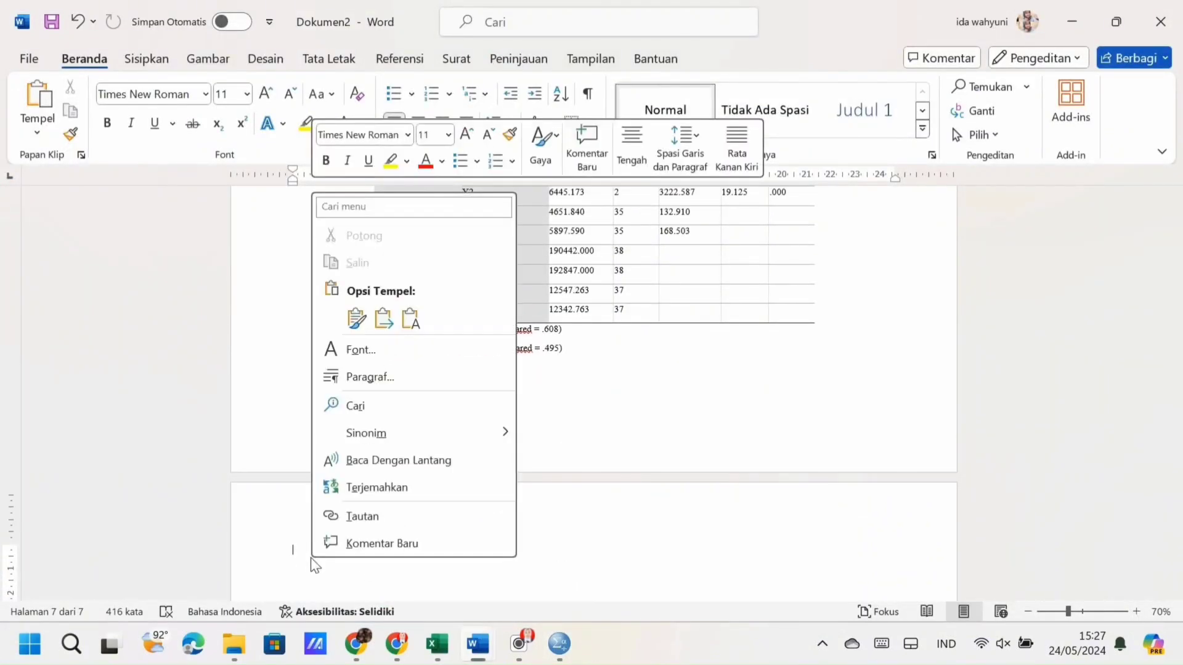
pyautogui.click(383, 319)
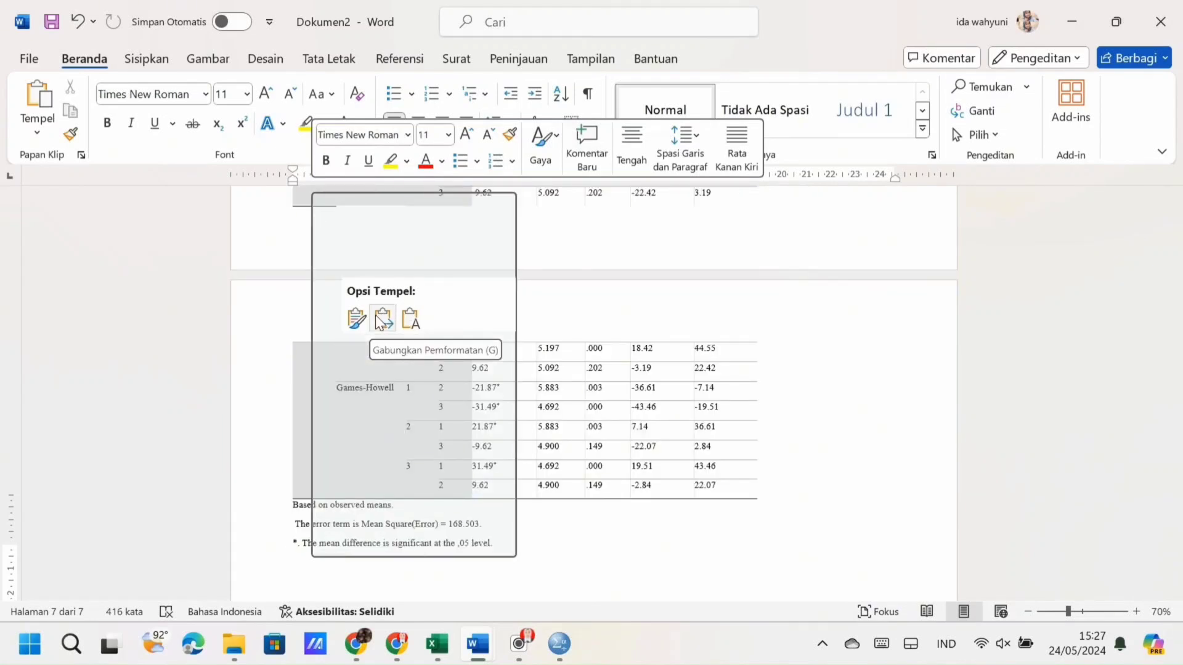
pyautogui.click(382, 321)
# Step: Centre the text of the whole Multiple Comparisons table, including its title and footnotes
pyautogui.scroll(3, 527, 281)
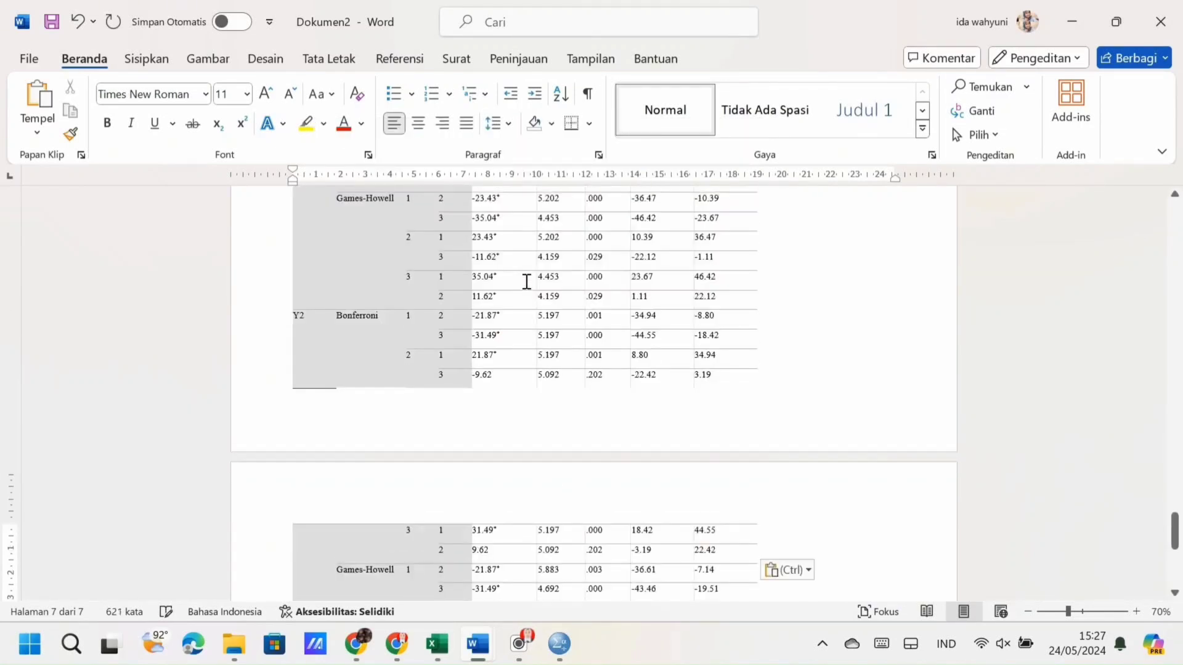
pyautogui.scroll(5, 526, 282)
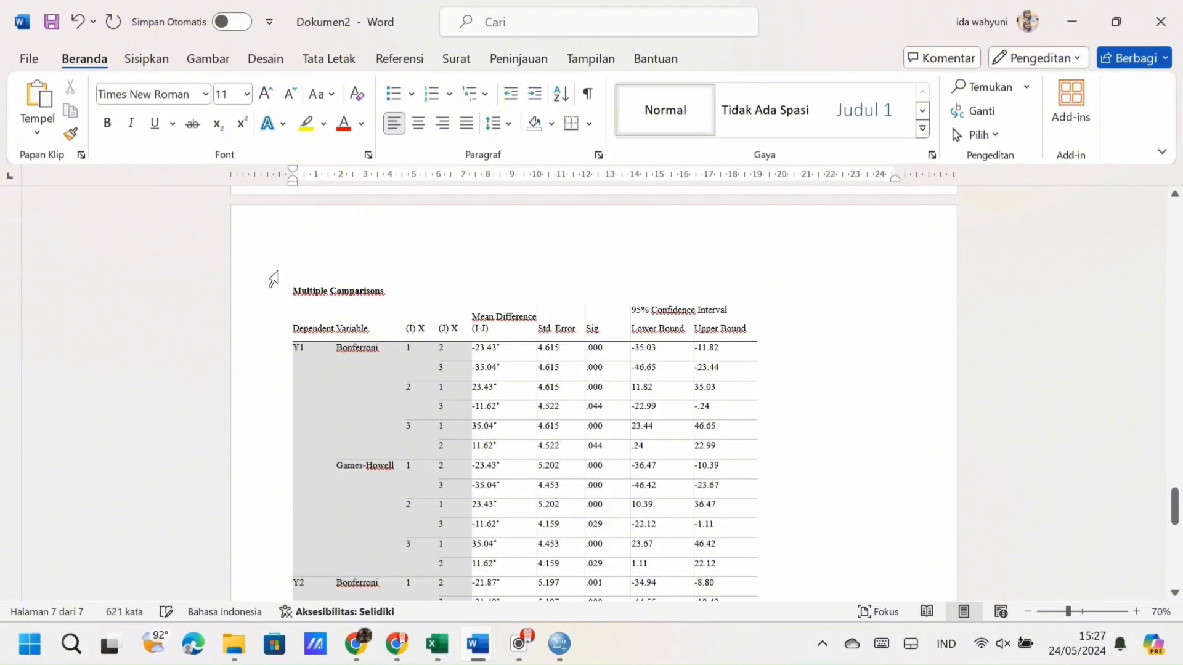
pyautogui.moveTo(454, 292); pyautogui.dragTo(561, 647)
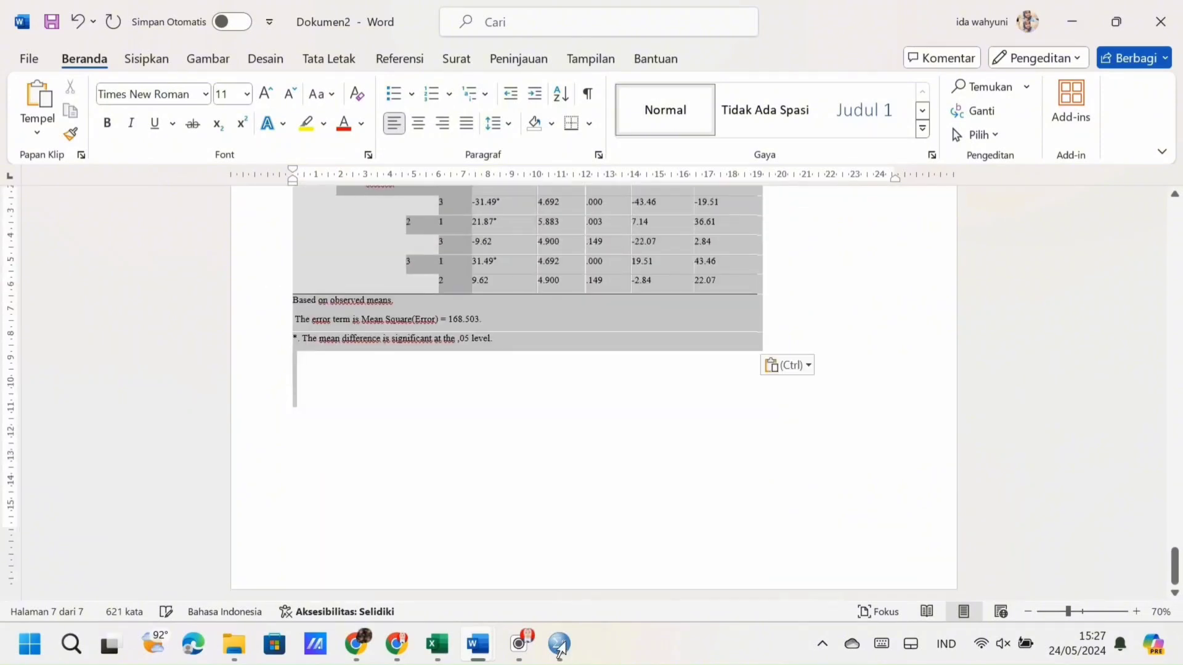
pyautogui.click(419, 126)
pyautogui.click(594, 358)
# Step: Move the Multiple Comparisons table to the page's upper edge, roughly centred across the page width
pyautogui.scroll(15, 594, 355)
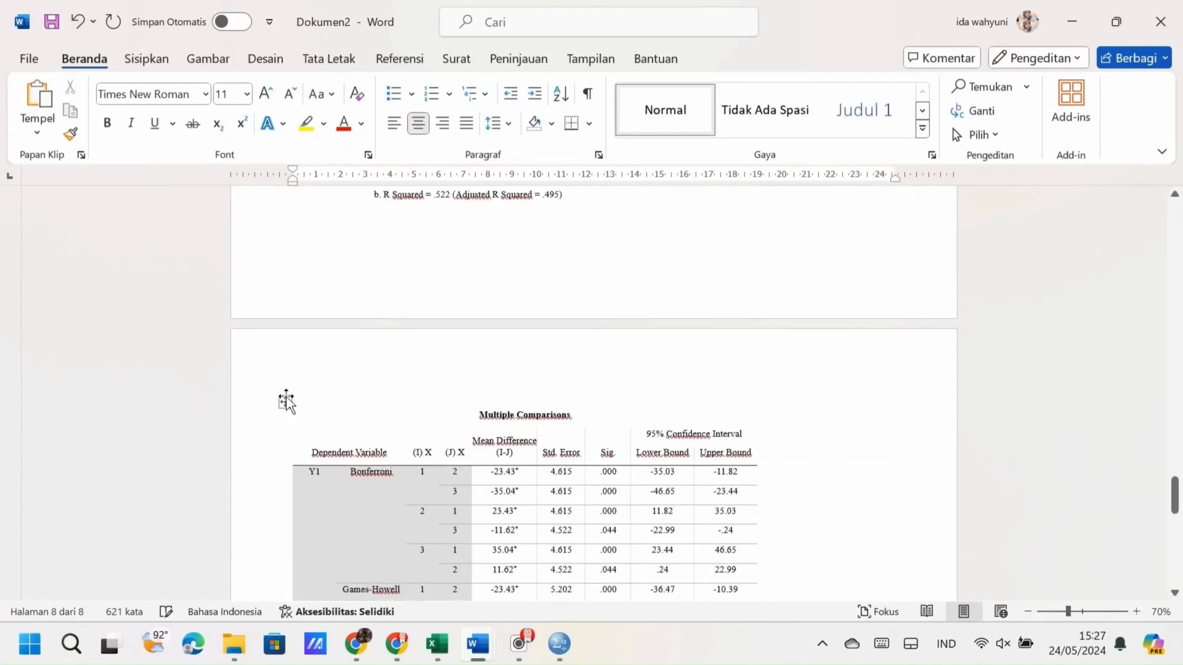
pyautogui.moveTo(286, 402); pyautogui.dragTo(345, 586)
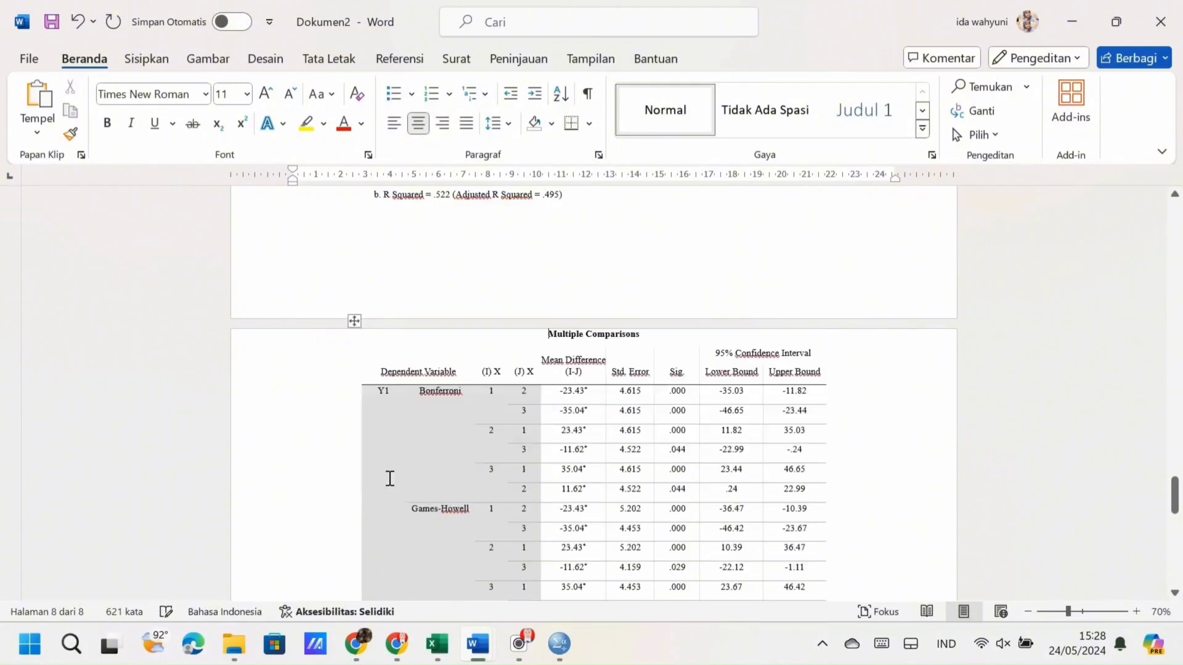
pyautogui.scroll(-10, 443, 449)
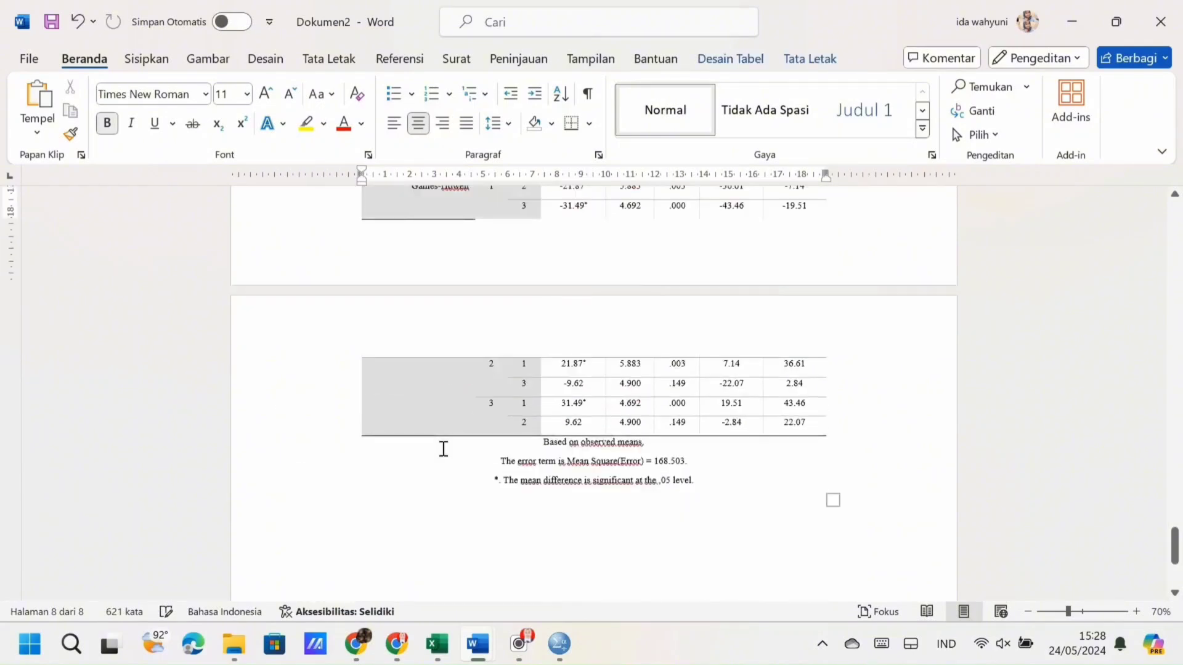
pyautogui.scroll(11, 443, 448)
pyautogui.scroll(5, 443, 449)
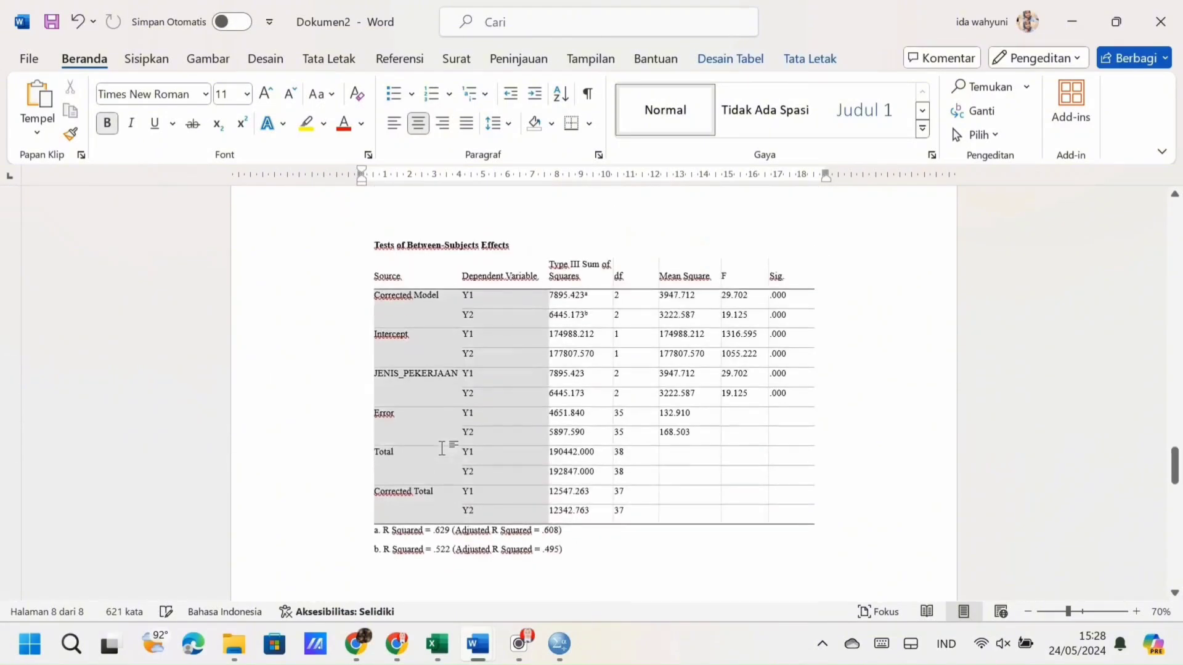
# Step: Insert a blank line above the Multiple Comparisons title to push the table down from the page edge
pyautogui.scroll(-3, 443, 449)
pyautogui.scroll(-2, 443, 448)
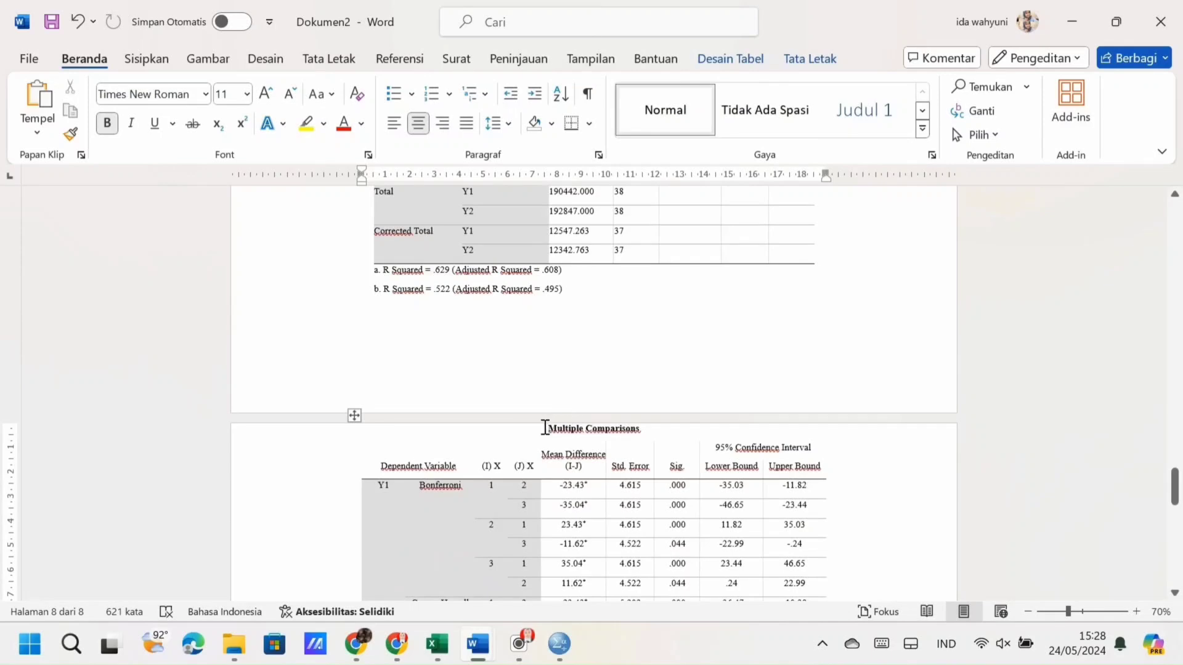
pyautogui.click(545, 431)
pyautogui.press('Return')
pyautogui.scroll(-15, 582, 586)
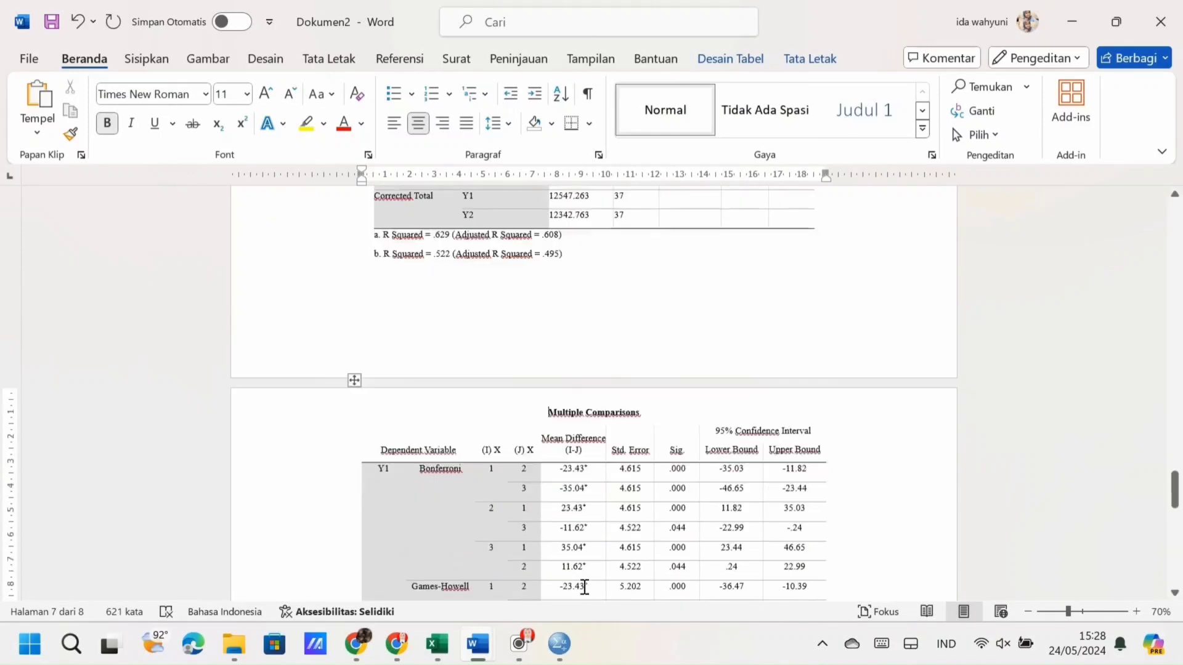
pyautogui.scroll(13, 584, 587)
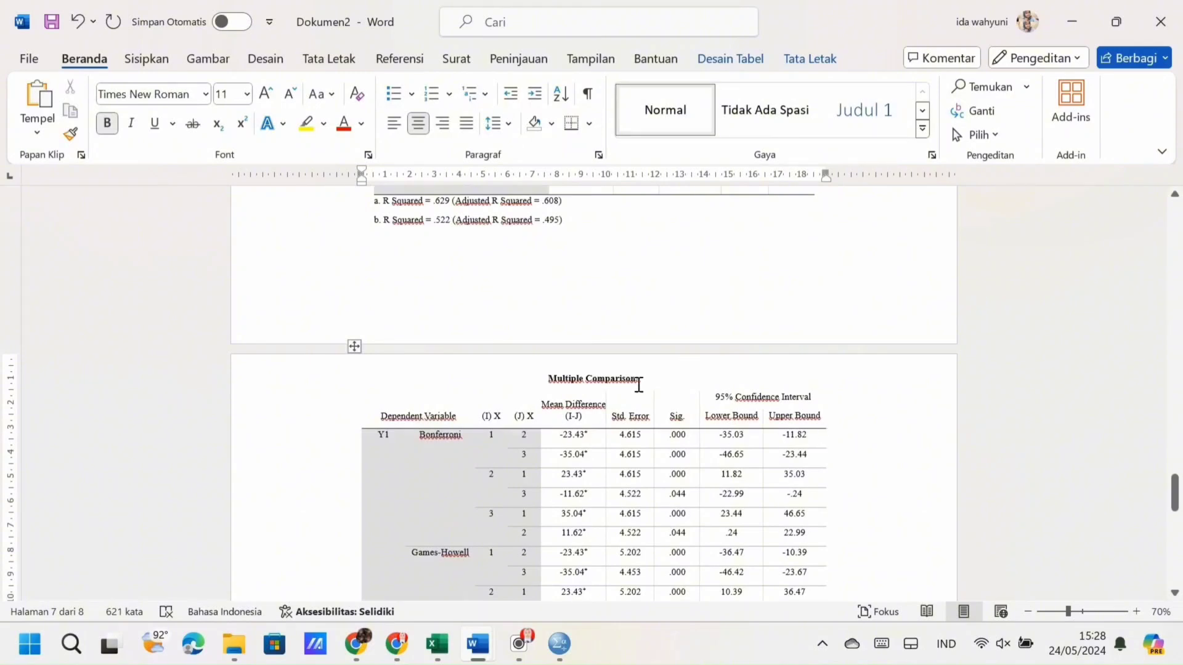
# Step: Switch back to the SPSS output and review the General Linear Model tables, from Post Hoc Tests up to the GLM syntax and the normality plots
pyautogui.hotkey('alt', 'Tab')
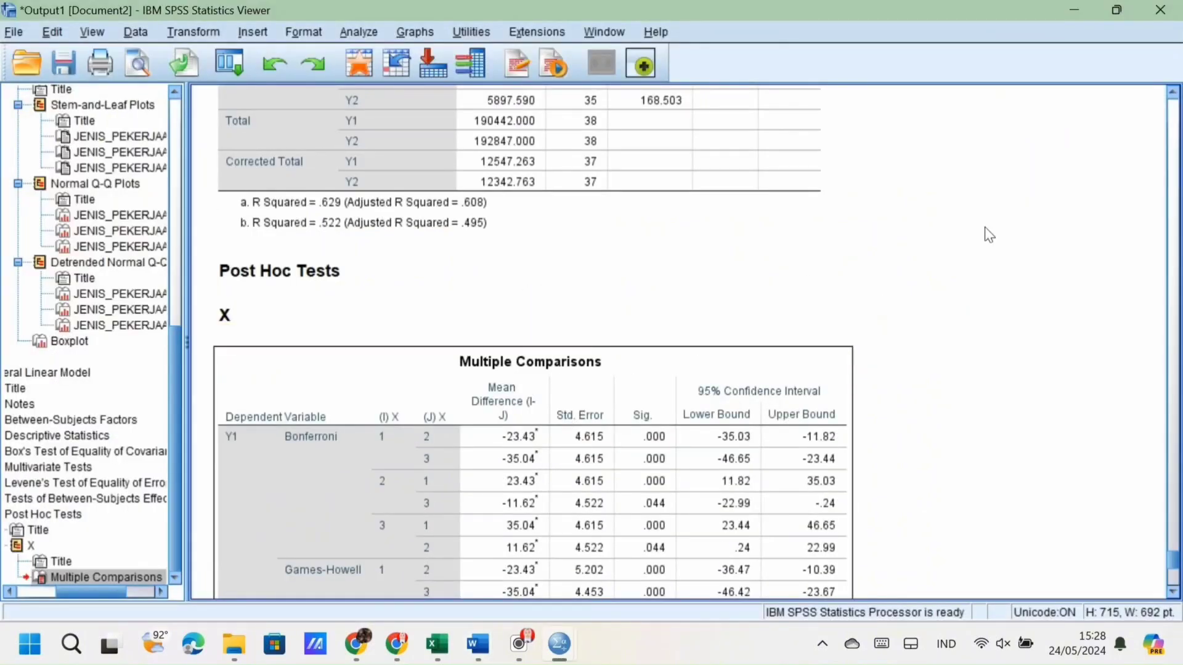
pyautogui.scroll(15, 989, 208)
pyautogui.scroll(3, 988, 209)
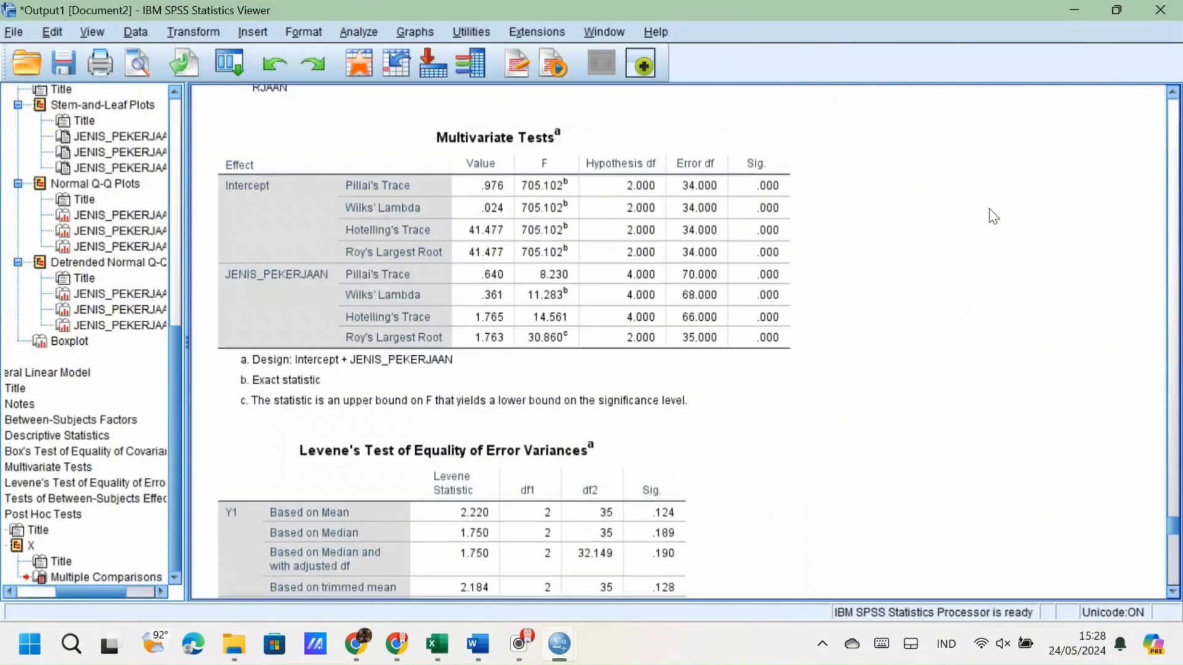
pyautogui.scroll(5, 753, 198)
pyautogui.scroll(3, 754, 199)
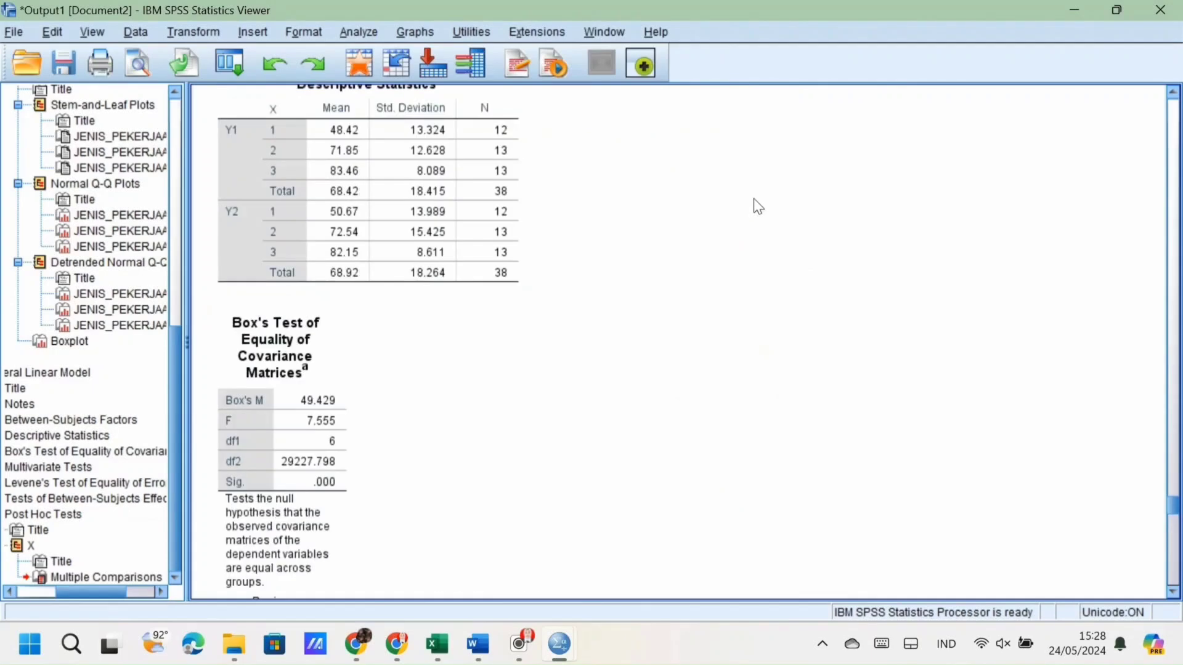
pyautogui.scroll(4, 758, 206)
pyautogui.scroll(4, 753, 203)
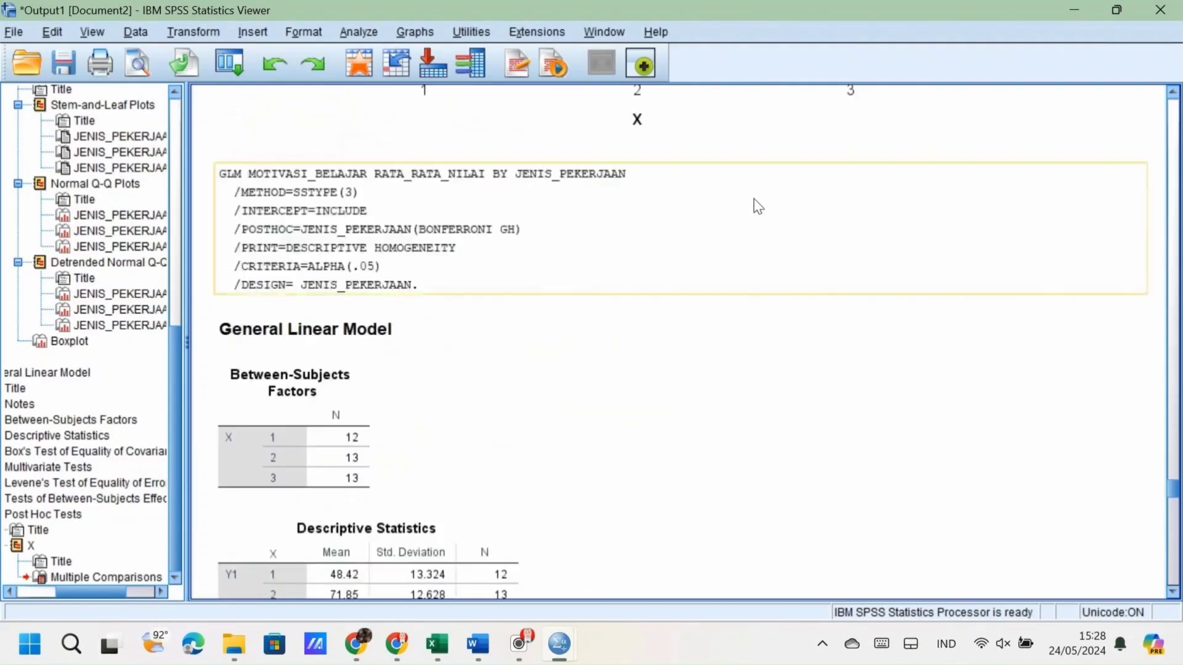
pyautogui.click(752, 203)
pyautogui.scroll(-6, 753, 203)
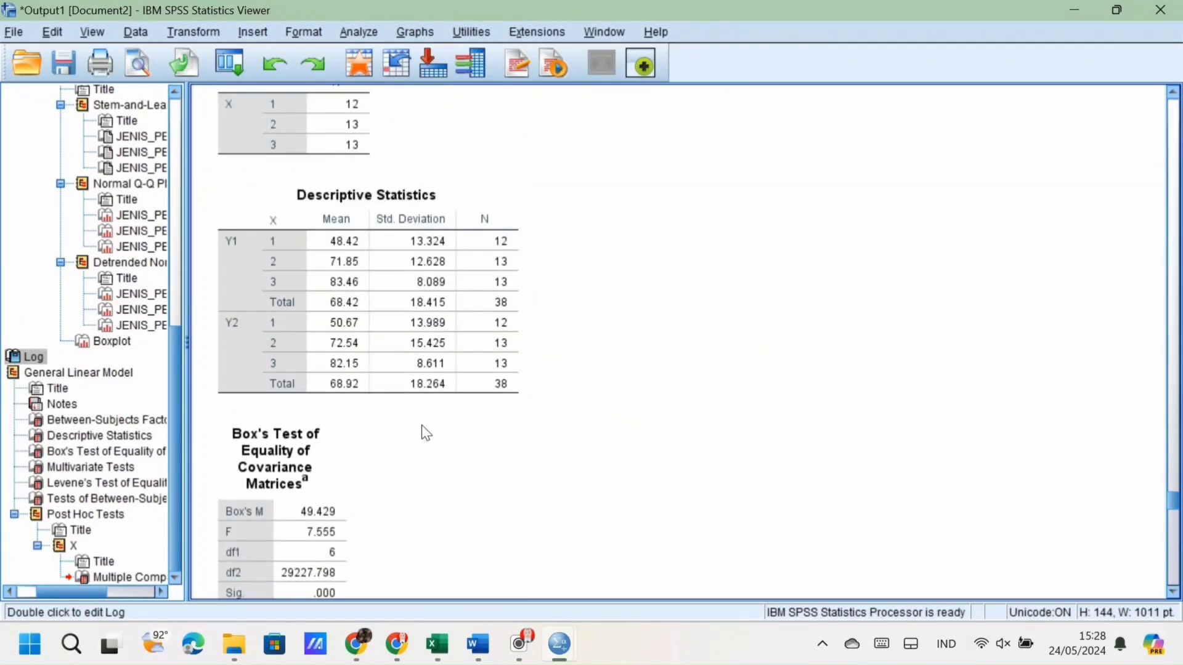
pyautogui.scroll(-6, 554, 417)
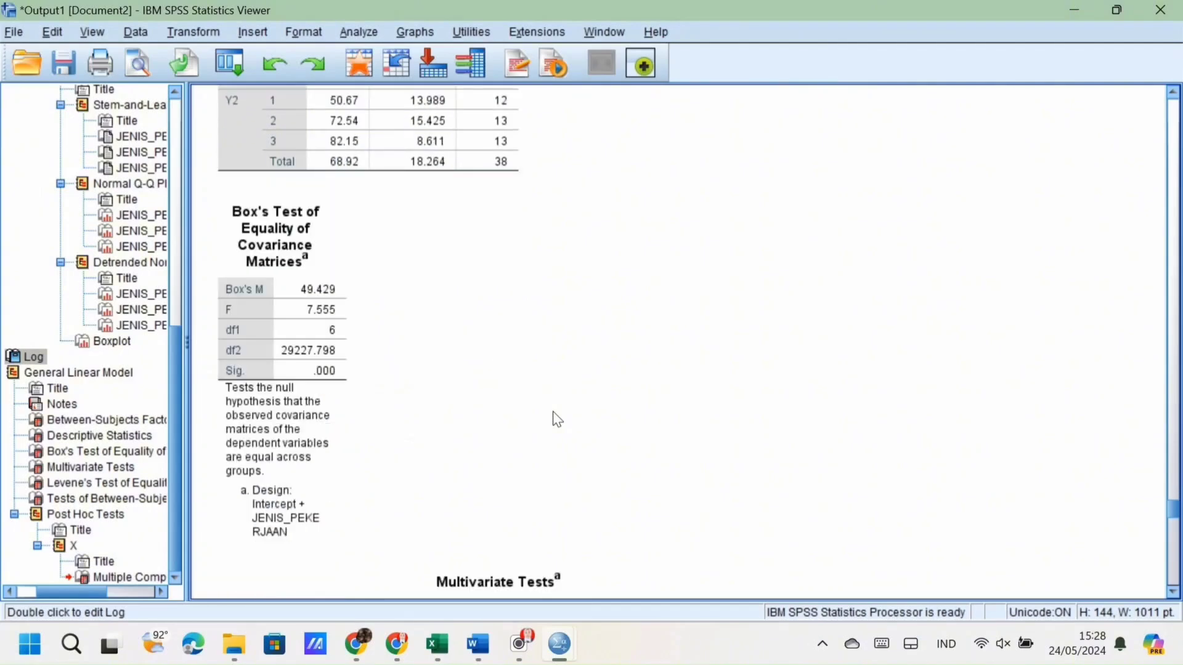
pyautogui.scroll(3, 557, 419)
pyautogui.scroll(3, 558, 418)
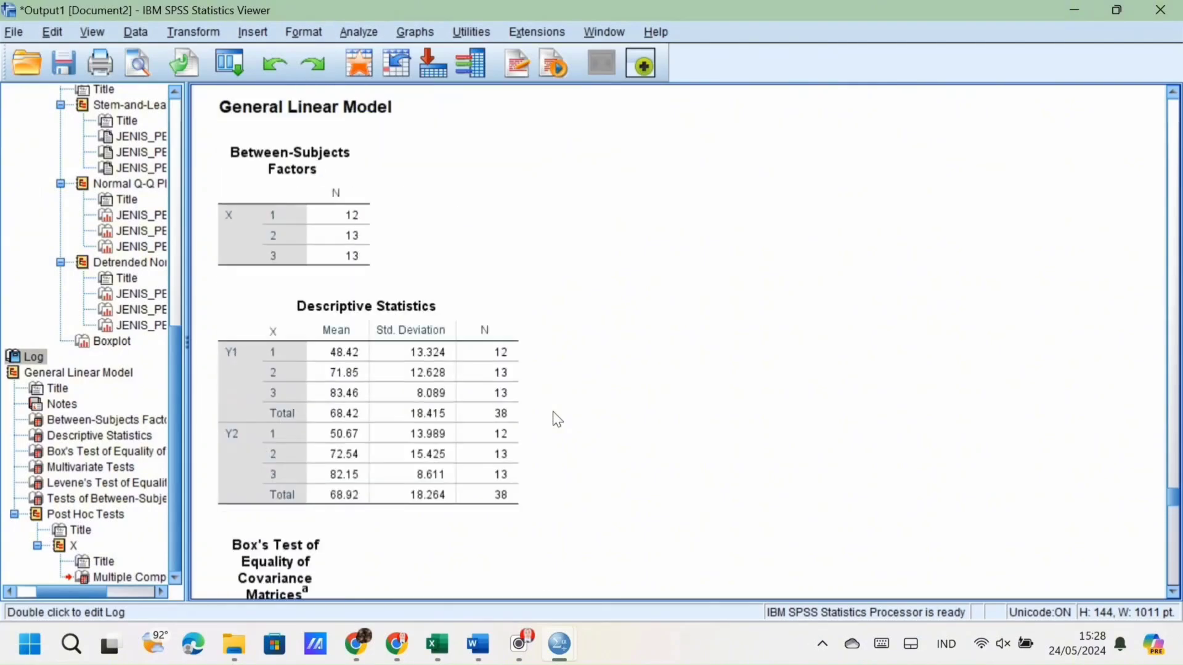
pyautogui.rightClick(553, 412)
pyautogui.click(713, 325)
pyautogui.scroll(3, 713, 325)
pyautogui.scroll(10, 713, 325)
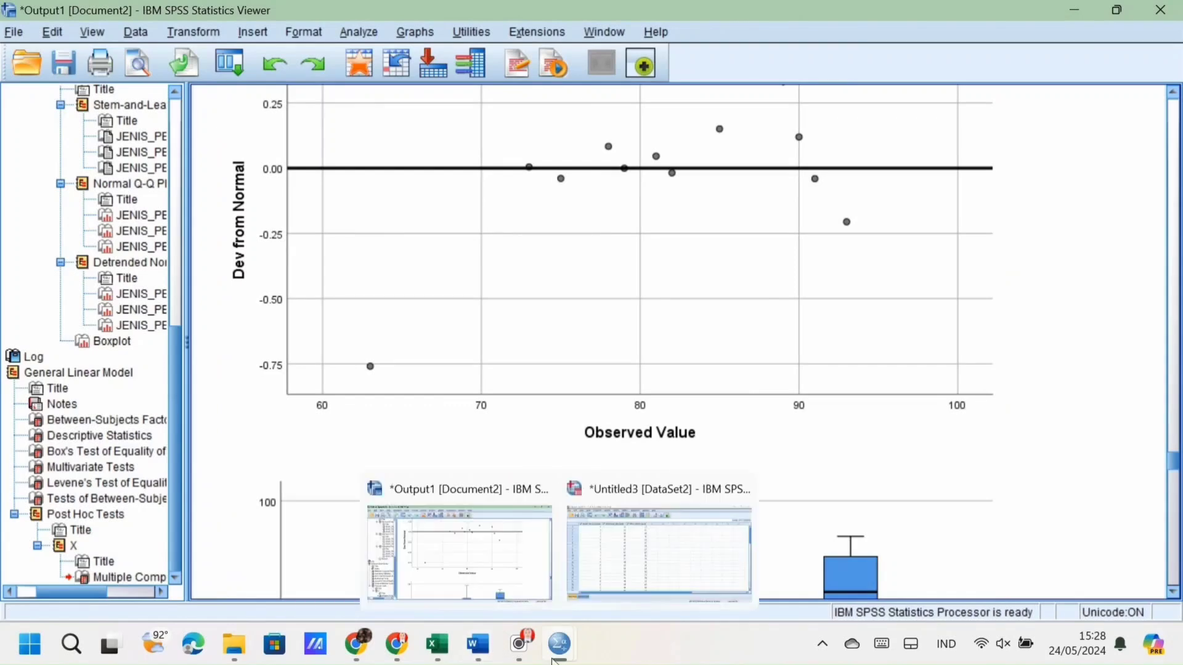
pyautogui.moveTo(559, 644)
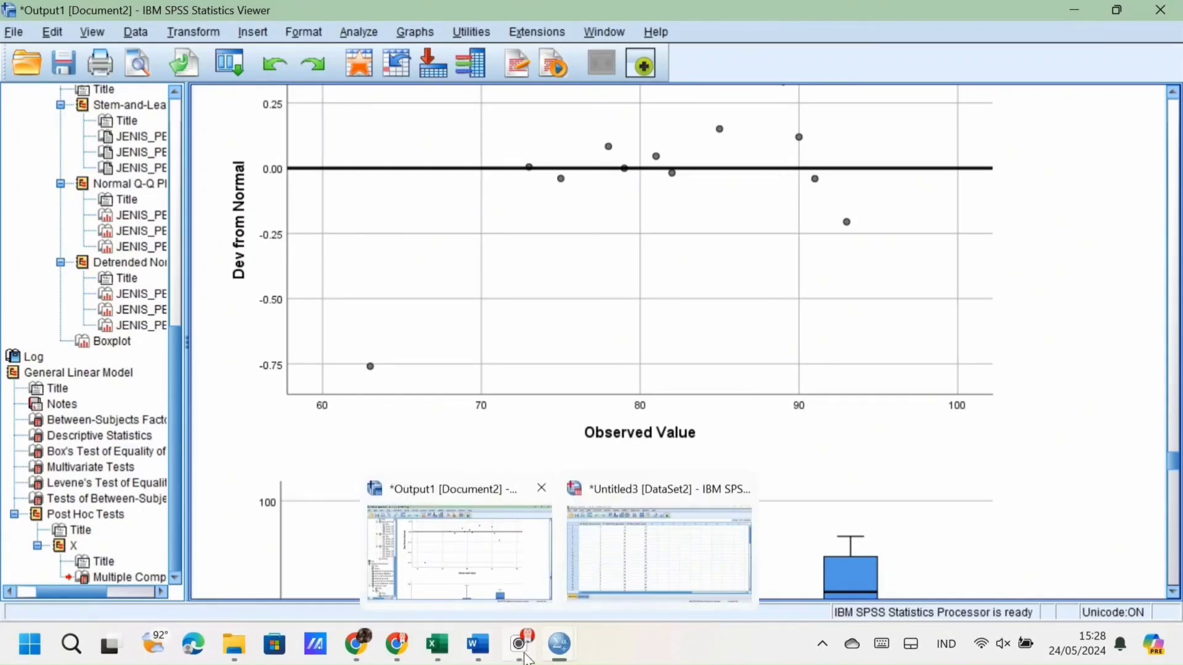